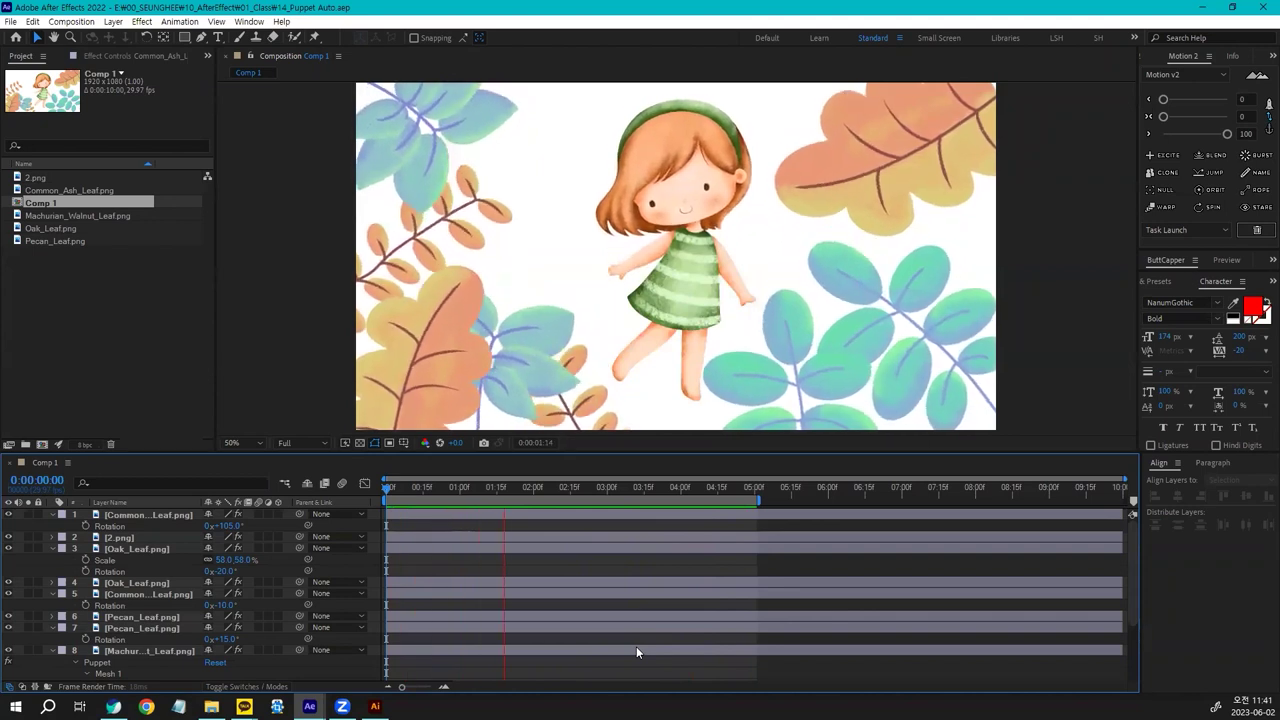
Stop the Comp 1 preview, scrub back through the animation and return to the first frame
{"action": "key", "text": "space"}
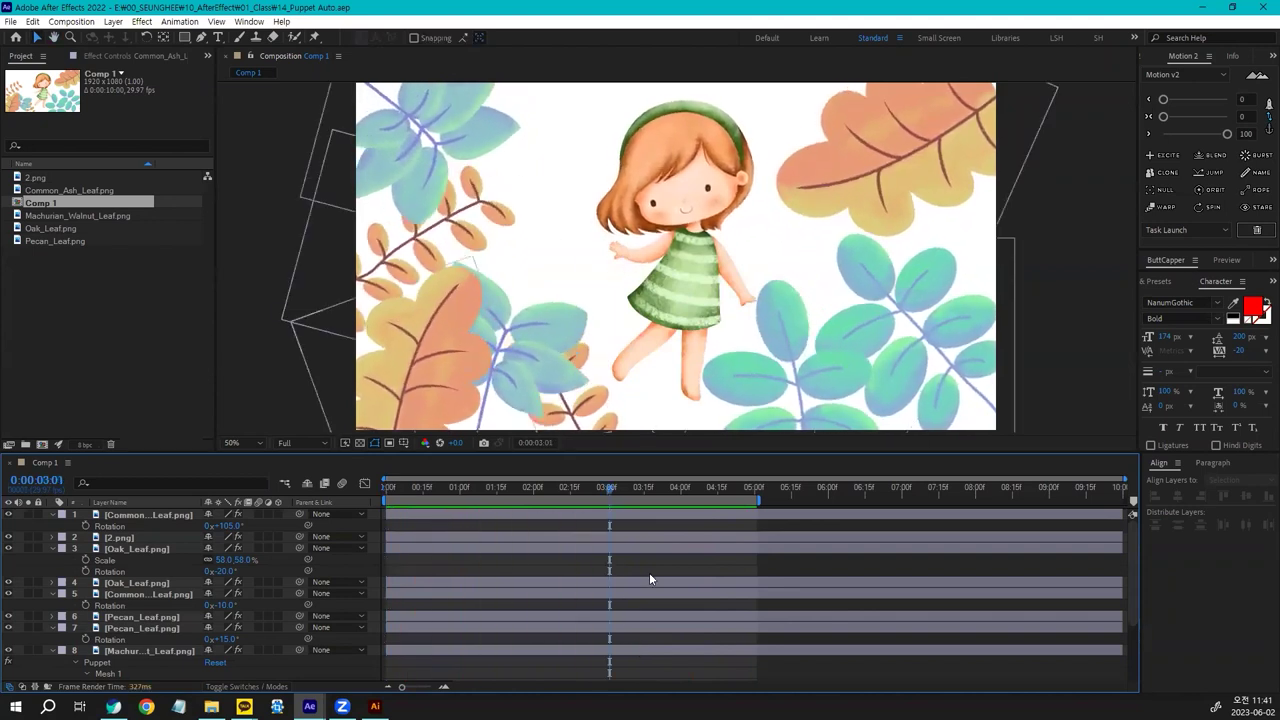
{"action": "left_click_drag", "start_coordinate": [606, 486], "coordinate": [452, 488]}
{"action": "key", "text": "Home"}
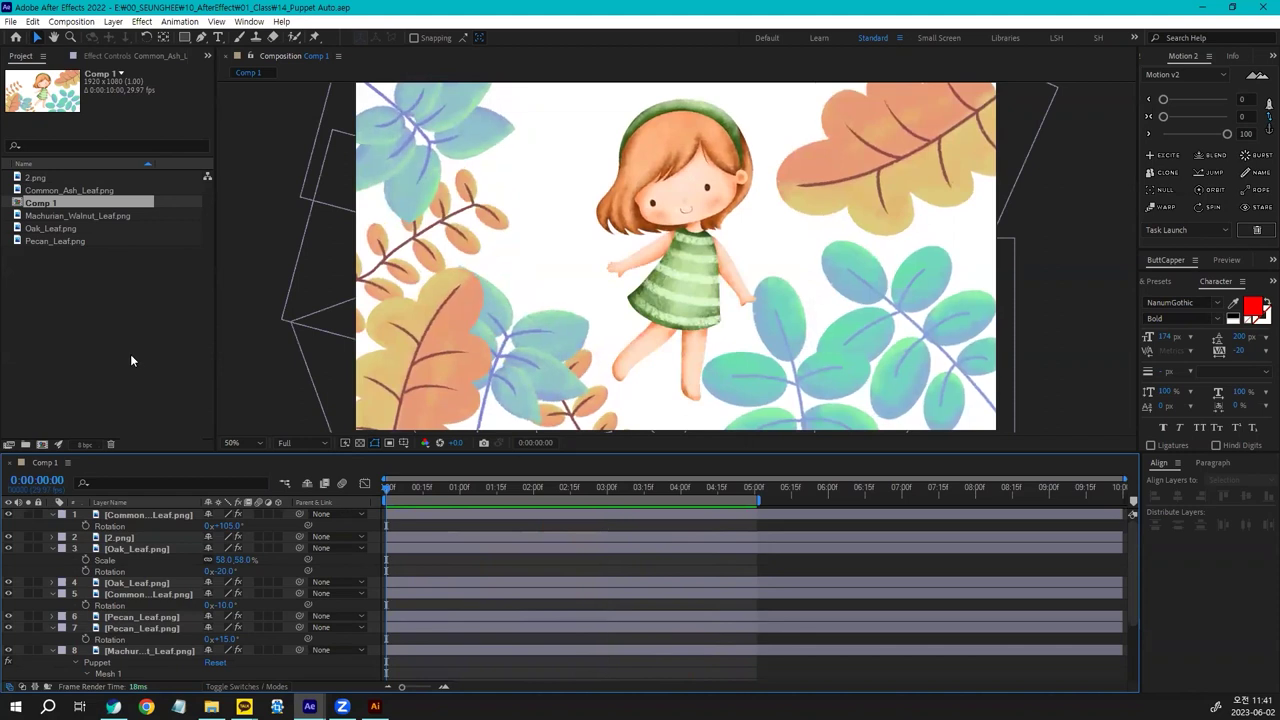
Create composition Comp 2 at 1920 x 1080, 29.97 fps, 5 seconds long, with a white background (FFFFFF)
{"action": "left_click", "coordinate": [92, 342]}
{"action": "left_click", "coordinate": [41, 444]}
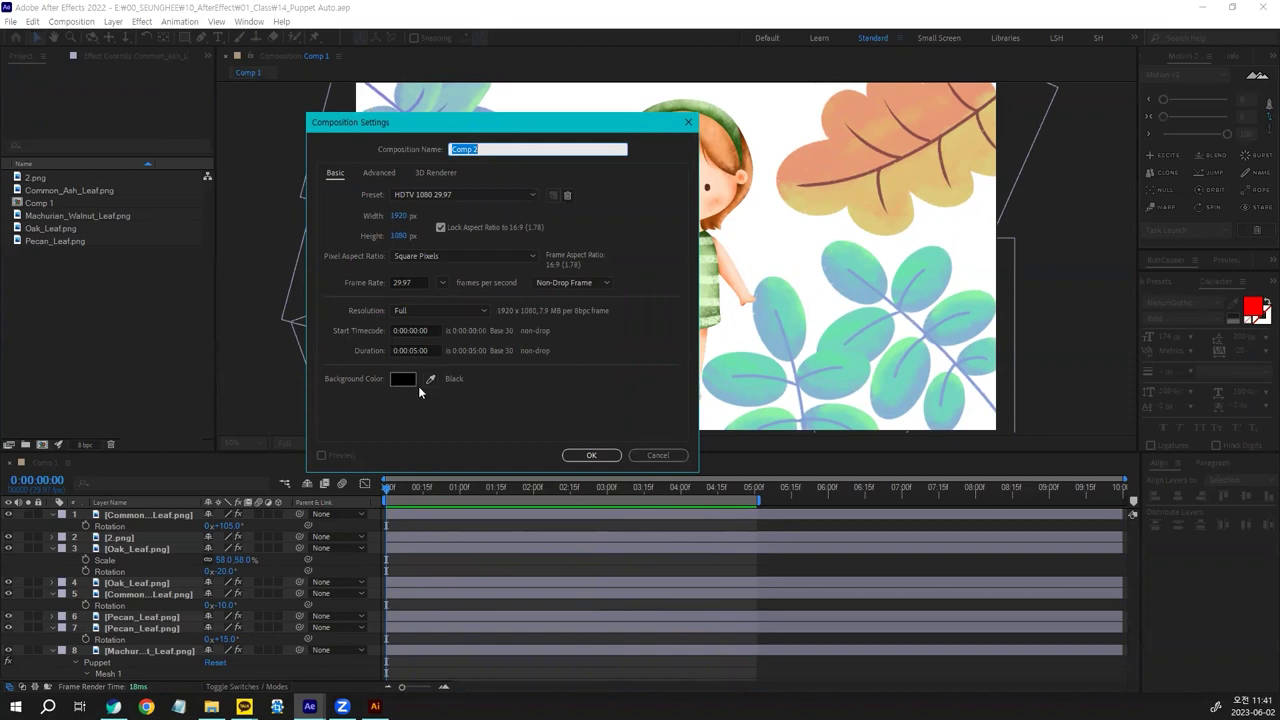
{"action": "left_click", "coordinate": [412, 382]}
{"action": "left_click", "coordinate": [342, 290]}
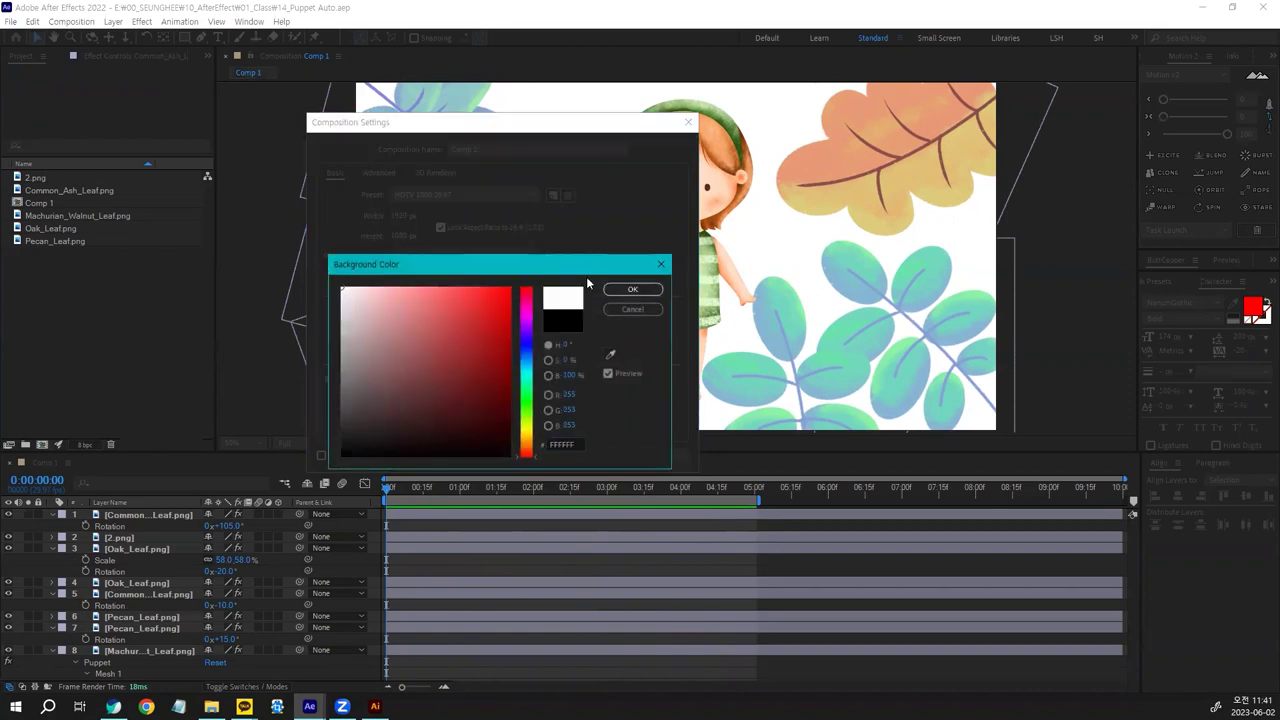
{"action": "left_click", "coordinate": [630, 289]}
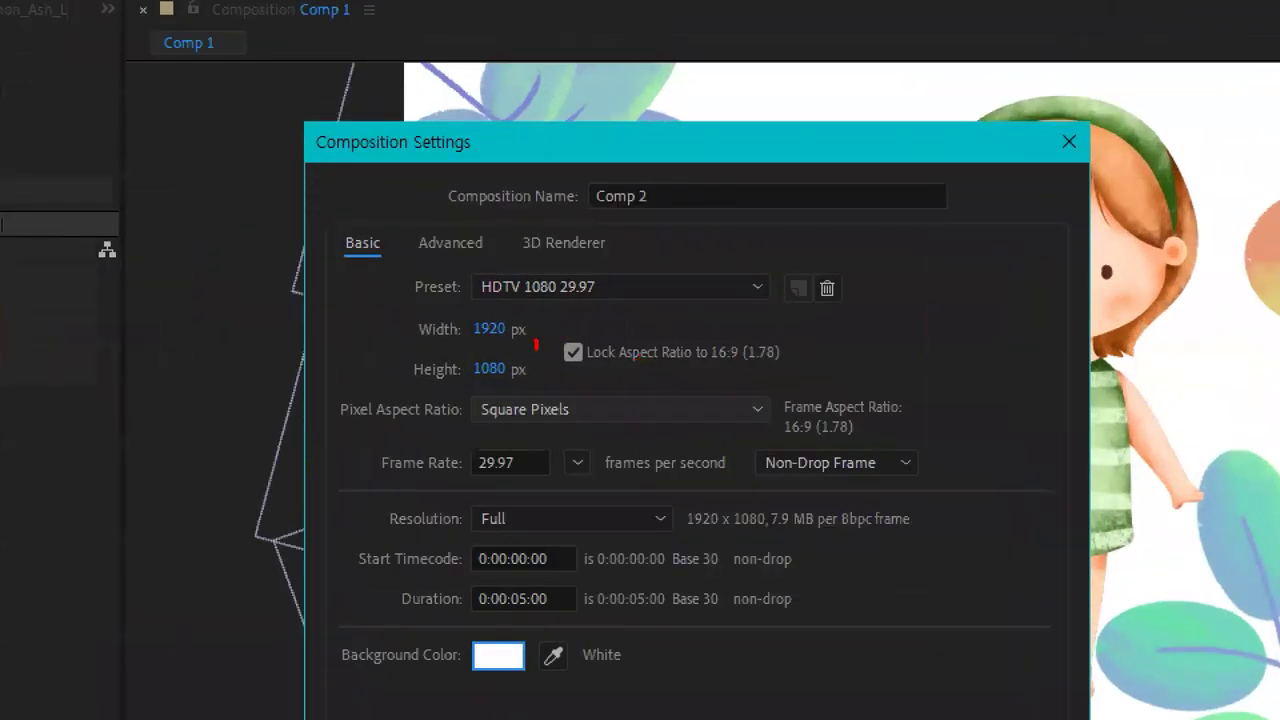
{"action": "mouse_move", "coordinate": [536, 345]}
{"action": "left_mouse_down"}
{"action": "mouse_move", "coordinate": [490, 305]}
{"action": "mouse_move", "coordinate": [545, 374]}
{"action": "left_mouse_up"}
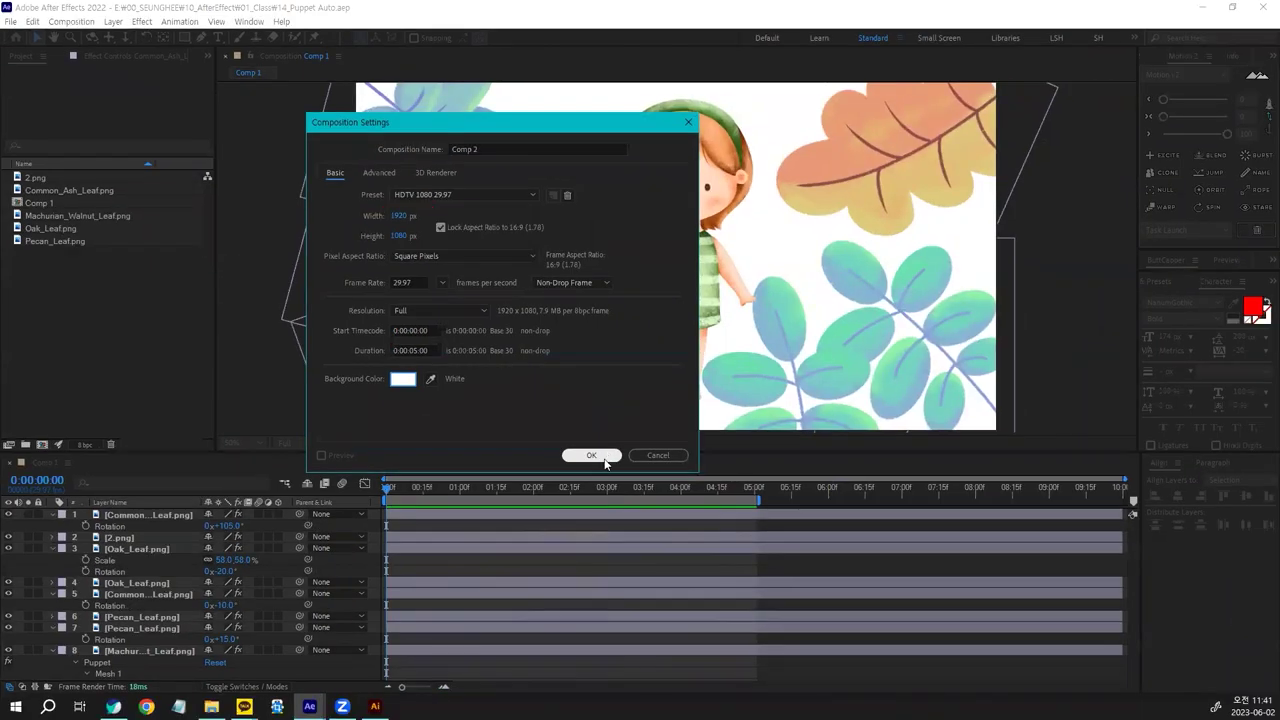
{"action": "left_click", "coordinate": [600, 456]}
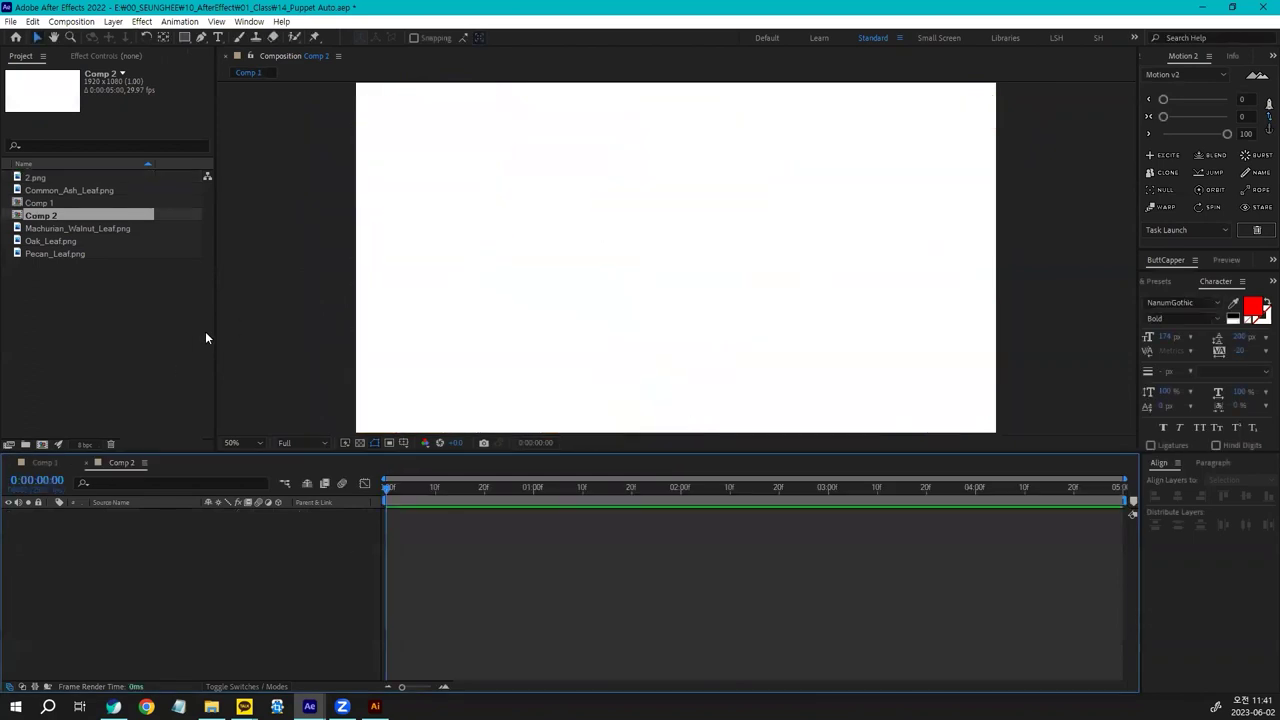
Add 2.png to Comp 2 as a layer and scale it to 37%
{"action": "left_click", "coordinate": [32, 177]}
{"action": "left_click_drag", "start_coordinate": [32, 177], "coordinate": [136, 554]}
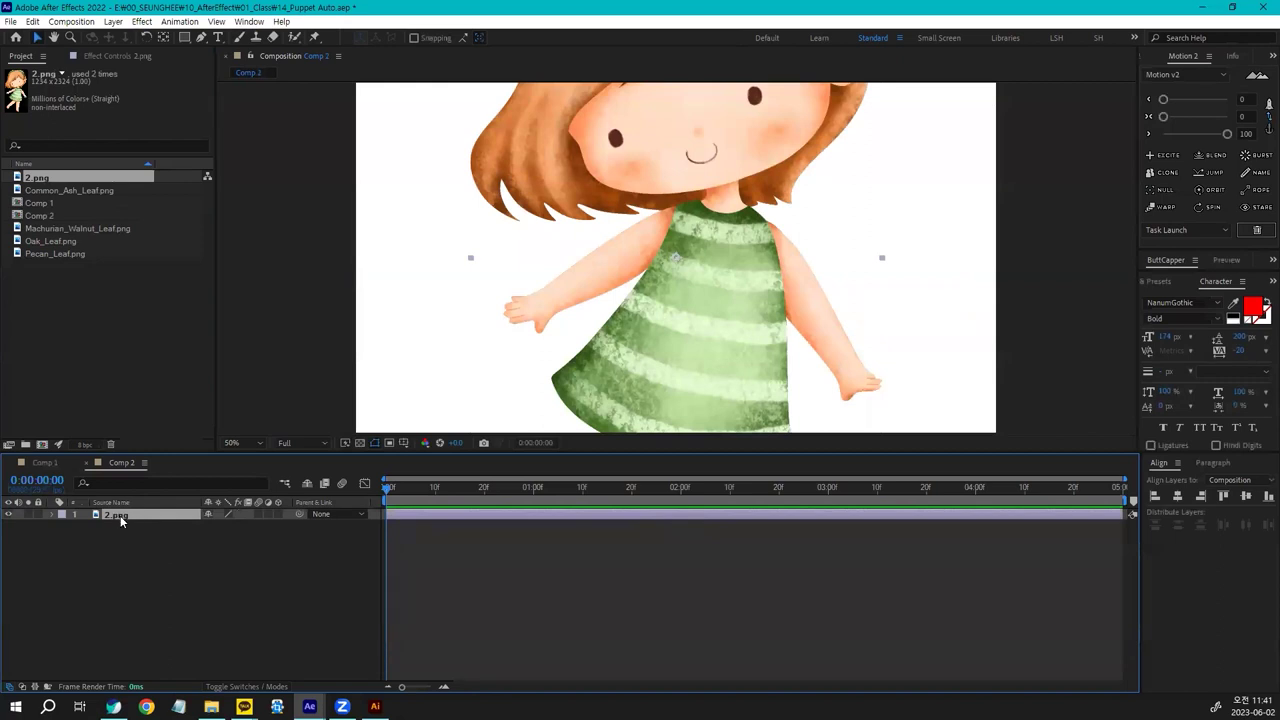
{"action": "key", "text": "s"}
{"action": "left_click_drag", "start_coordinate": [242, 526], "coordinate": [218, 534]}
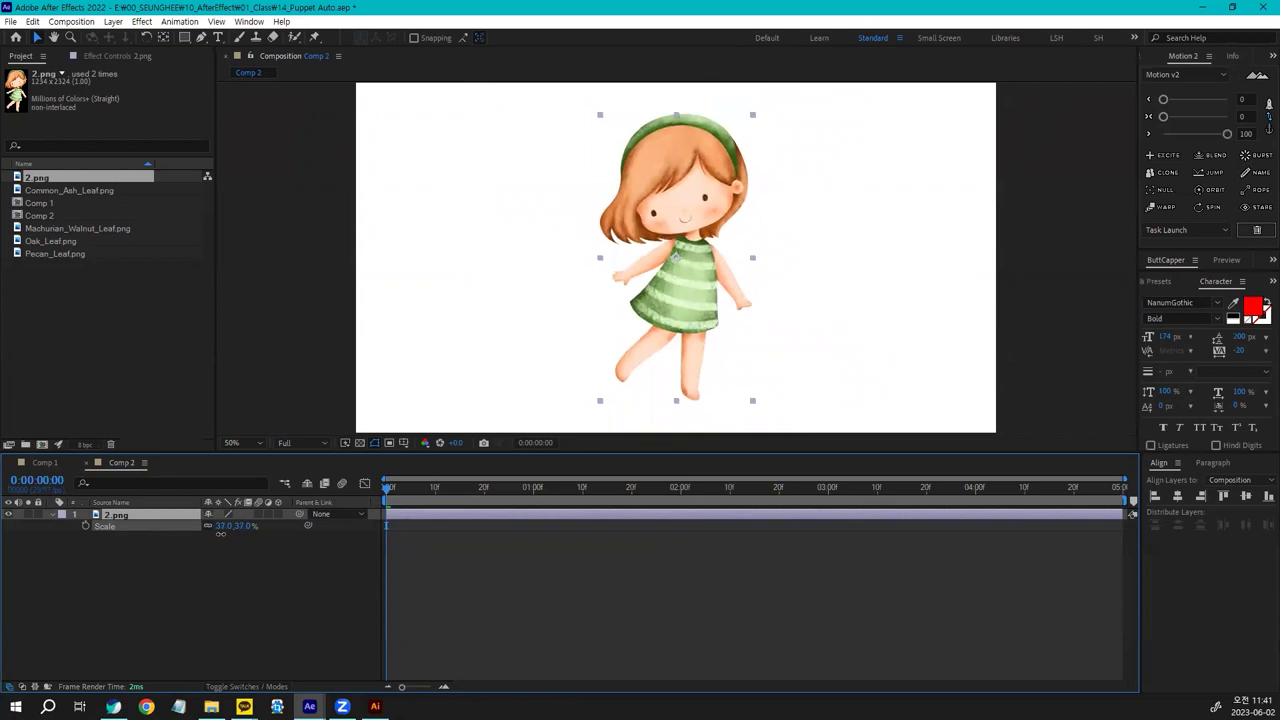
Nudge the girl image slightly down in the composition
{"action": "left_click", "coordinate": [119, 513]}
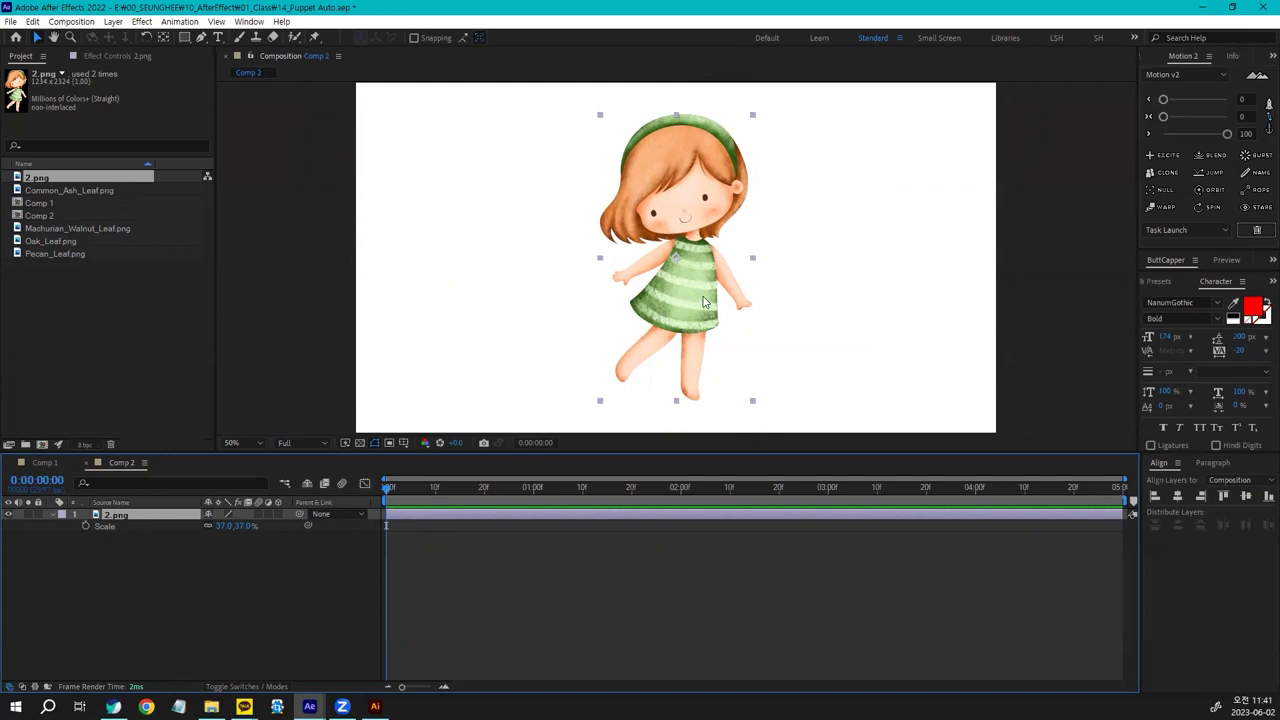
{"action": "key", "text": "shift+Down"}
{"action": "key", "text": "shift+Down"}
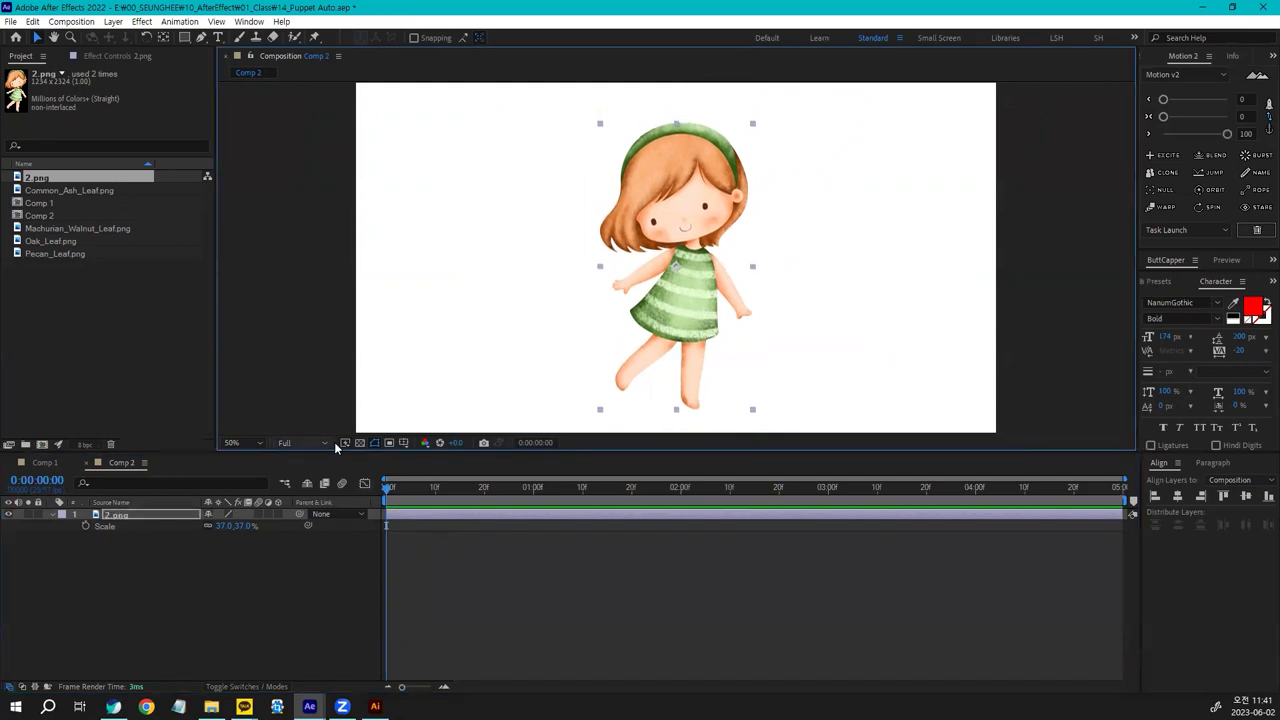
Place Puppet Position pins on the shoulder, elbow and wrist of the girl's arm on the image's left side
{"action": "left_click", "coordinate": [103, 516]}
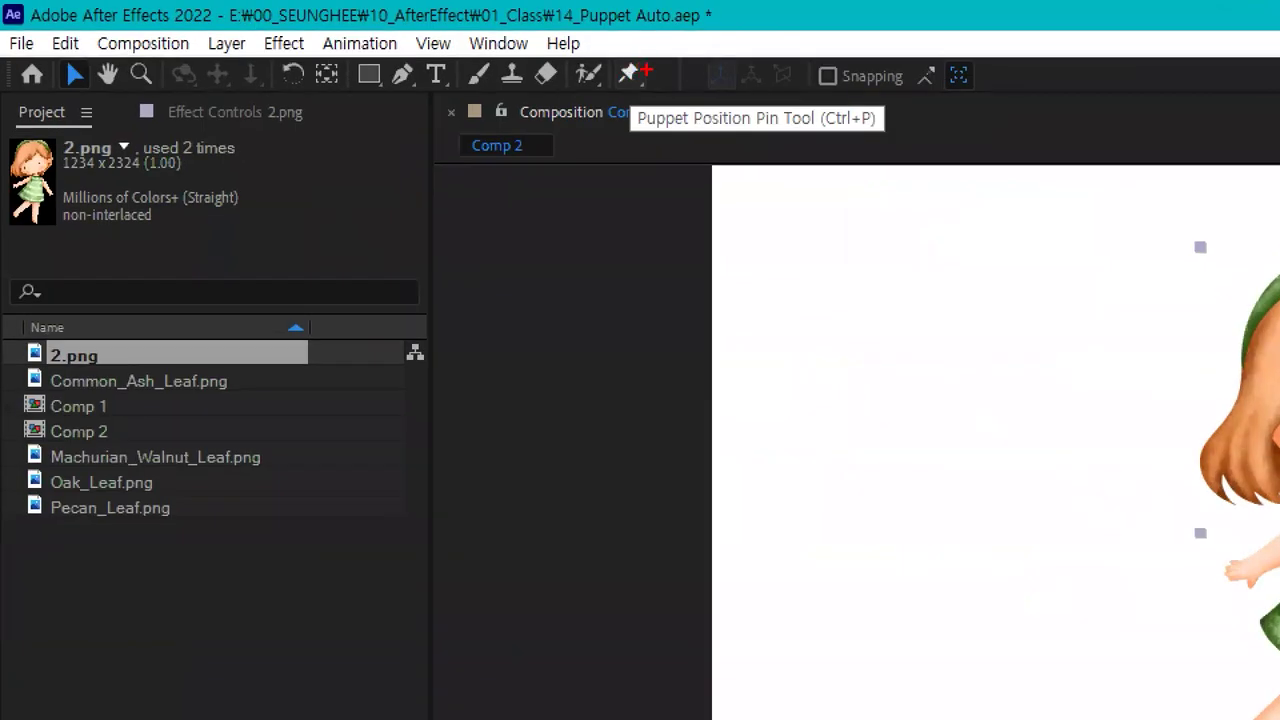
{"action": "mouse_move", "coordinate": [646, 71]}
{"action": "left_mouse_down"}
{"action": "mouse_move", "coordinate": [605, 66]}
{"action": "mouse_move", "coordinate": [645, 46]}
{"action": "mouse_move", "coordinate": [658, 78]}
{"action": "left_mouse_up"}
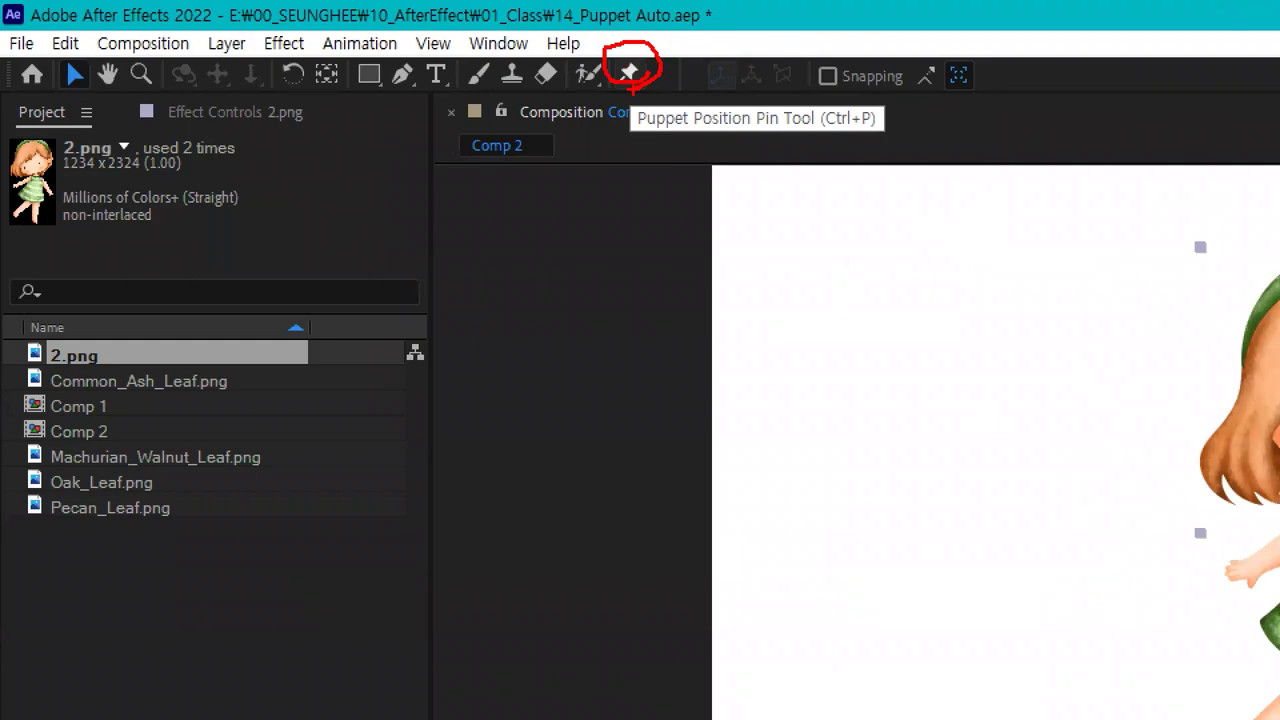
{"action": "left_click", "coordinate": [628, 73]}
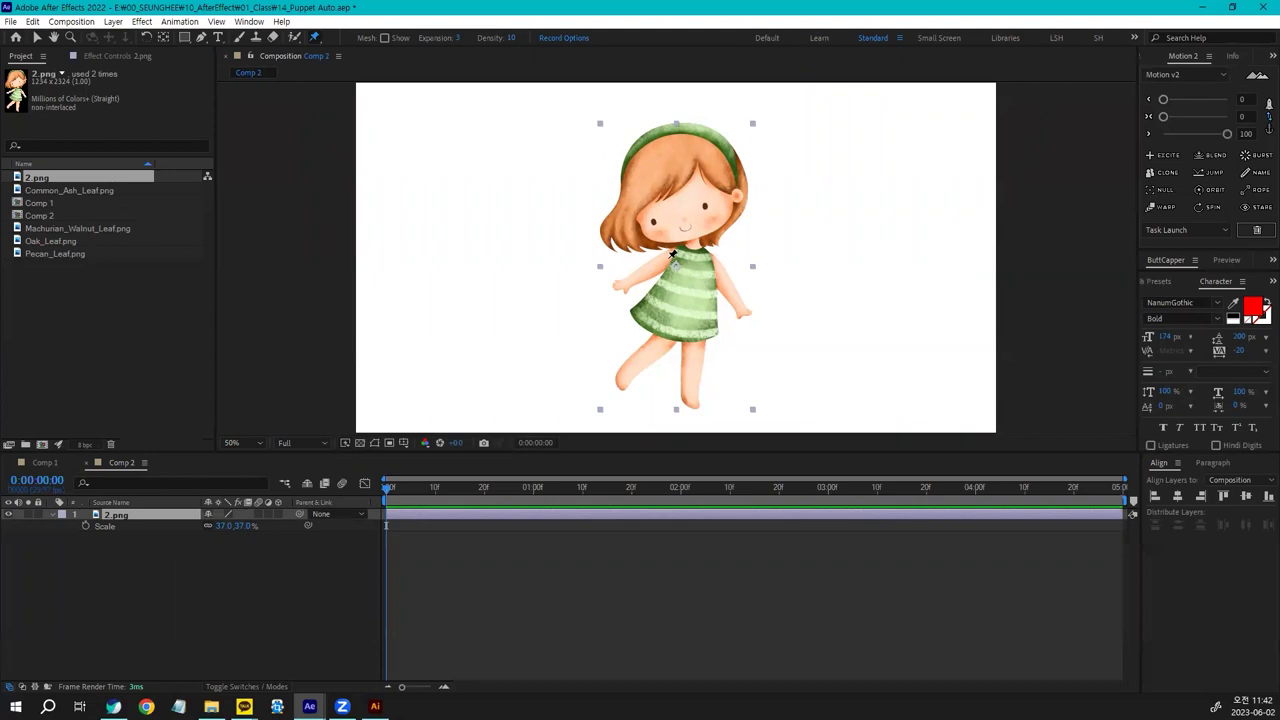
{"action": "left_click", "coordinate": [627, 283]}
{"action": "left_click", "coordinate": [652, 267]}
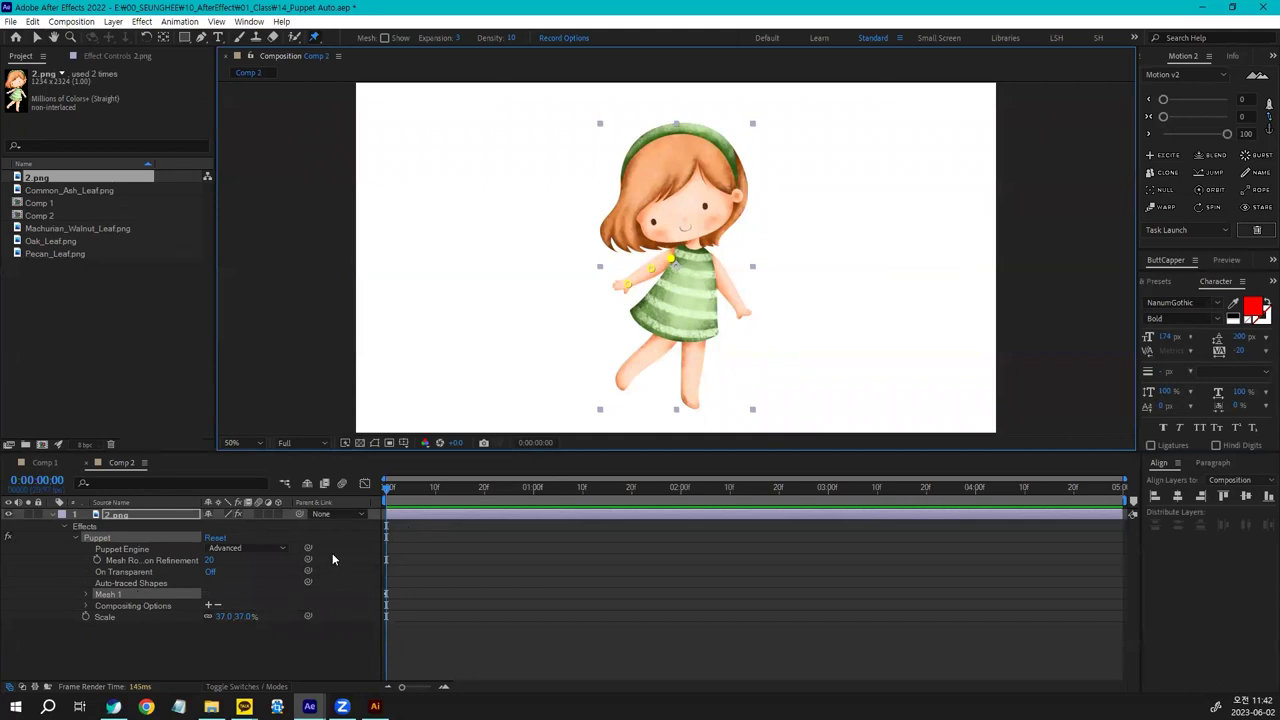
Try bending the pinned arm by moving its wrist pin down onto the dress, and undo the move
{"action": "left_click", "coordinate": [37, 37]}
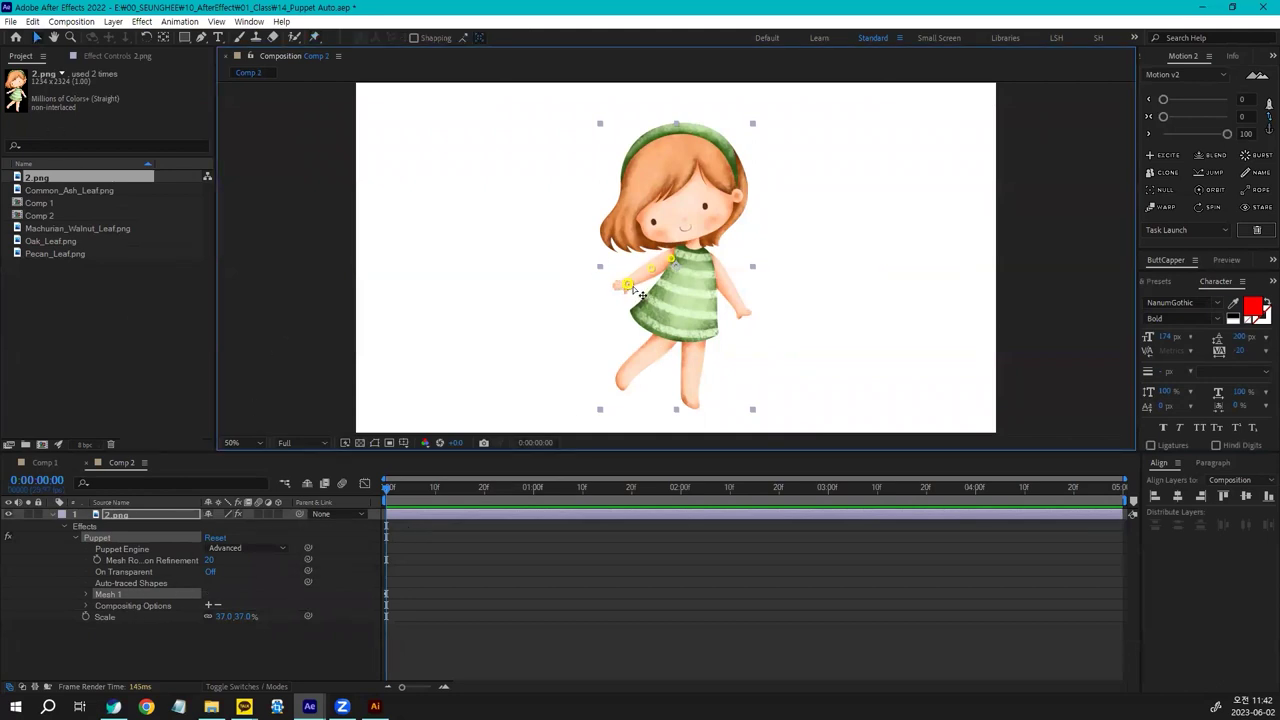
{"action": "left_click_drag", "start_coordinate": [638, 296], "coordinate": [664, 317]}
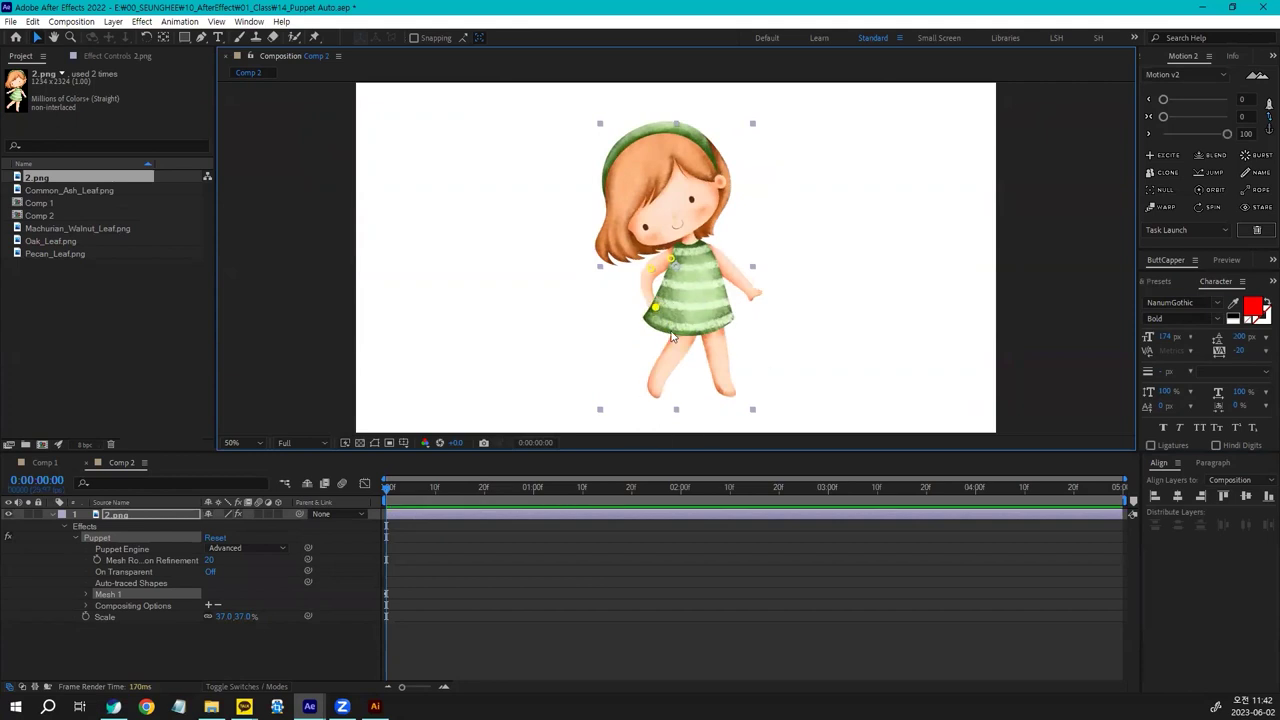
{"action": "key", "text": "ctrl+z"}
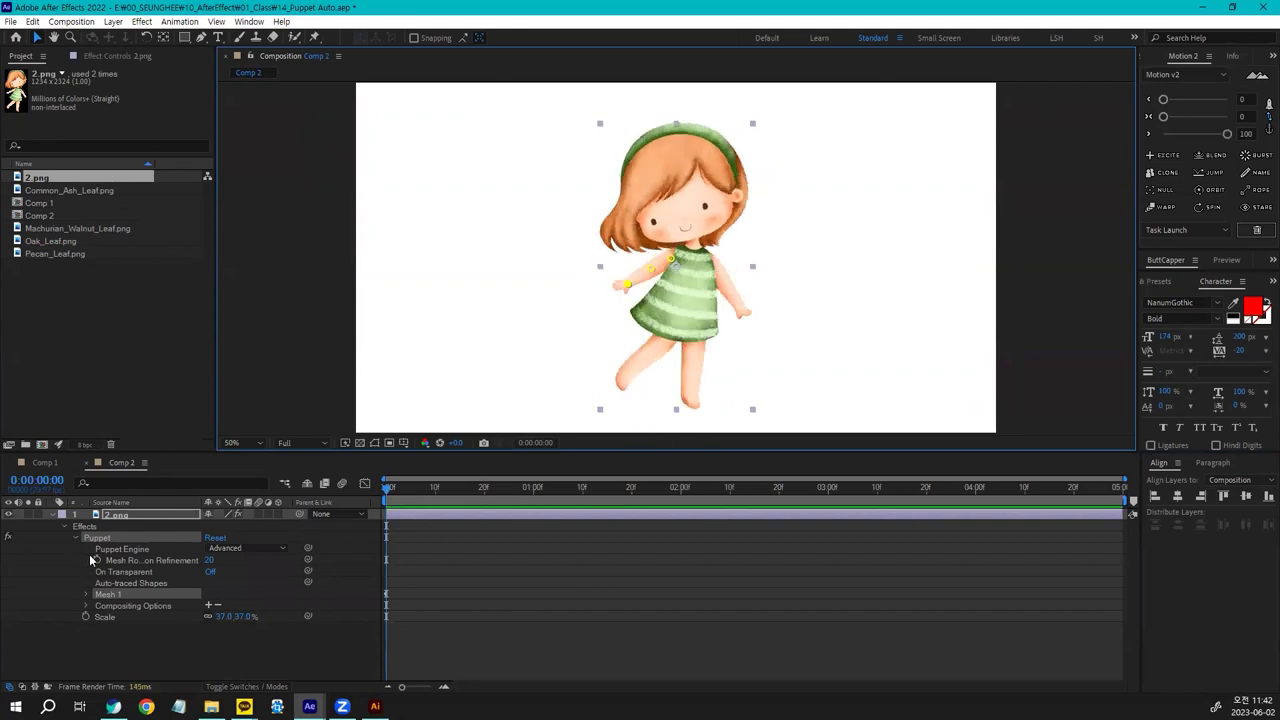
Add four puppet pins to the dress: one below the pinned shoulder and three along the hem at its left corner, middle and right corner
{"action": "left_click", "coordinate": [128, 514]}
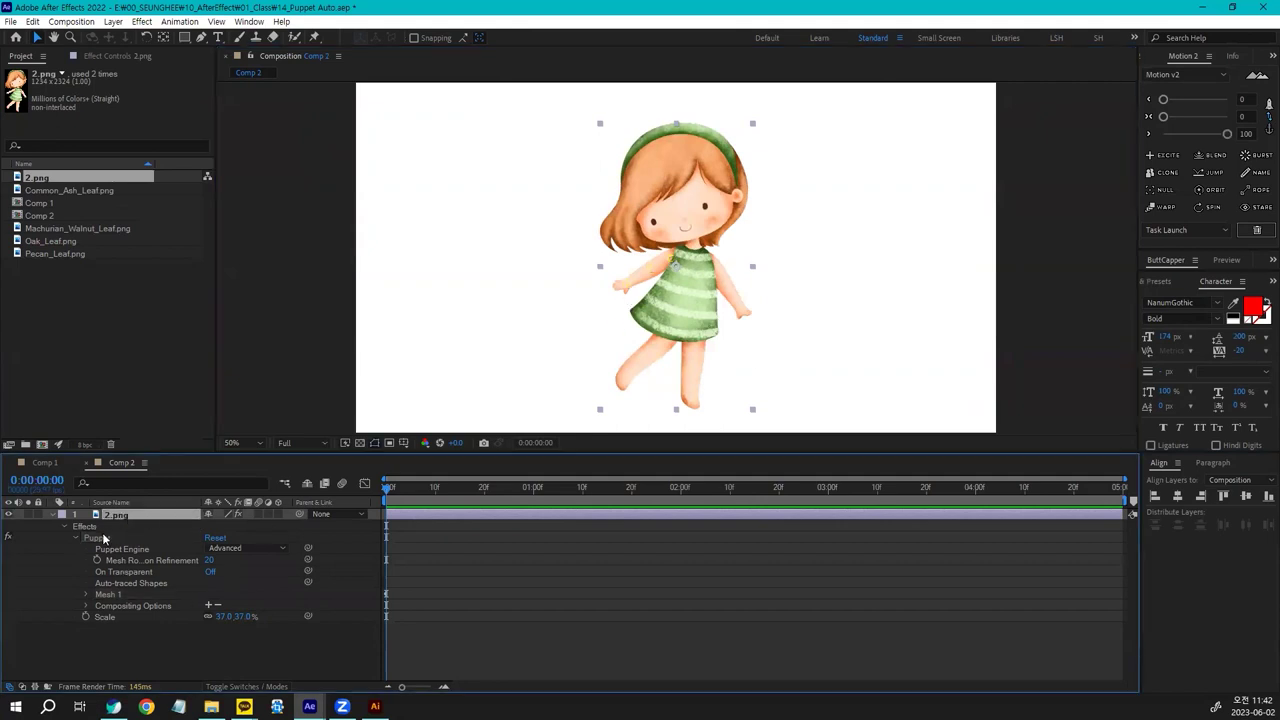
{"action": "left_click", "coordinate": [314, 37]}
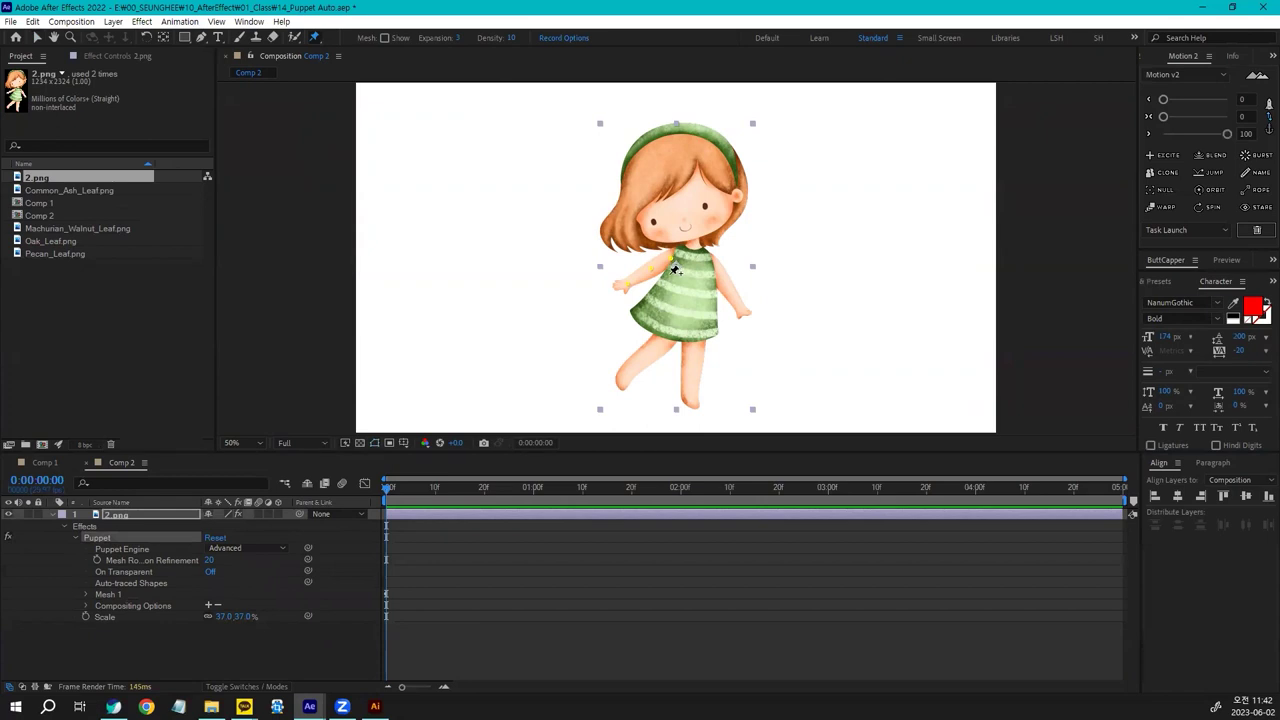
{"action": "left_click", "coordinate": [669, 274]}
{"action": "left_click", "coordinate": [633, 312]}
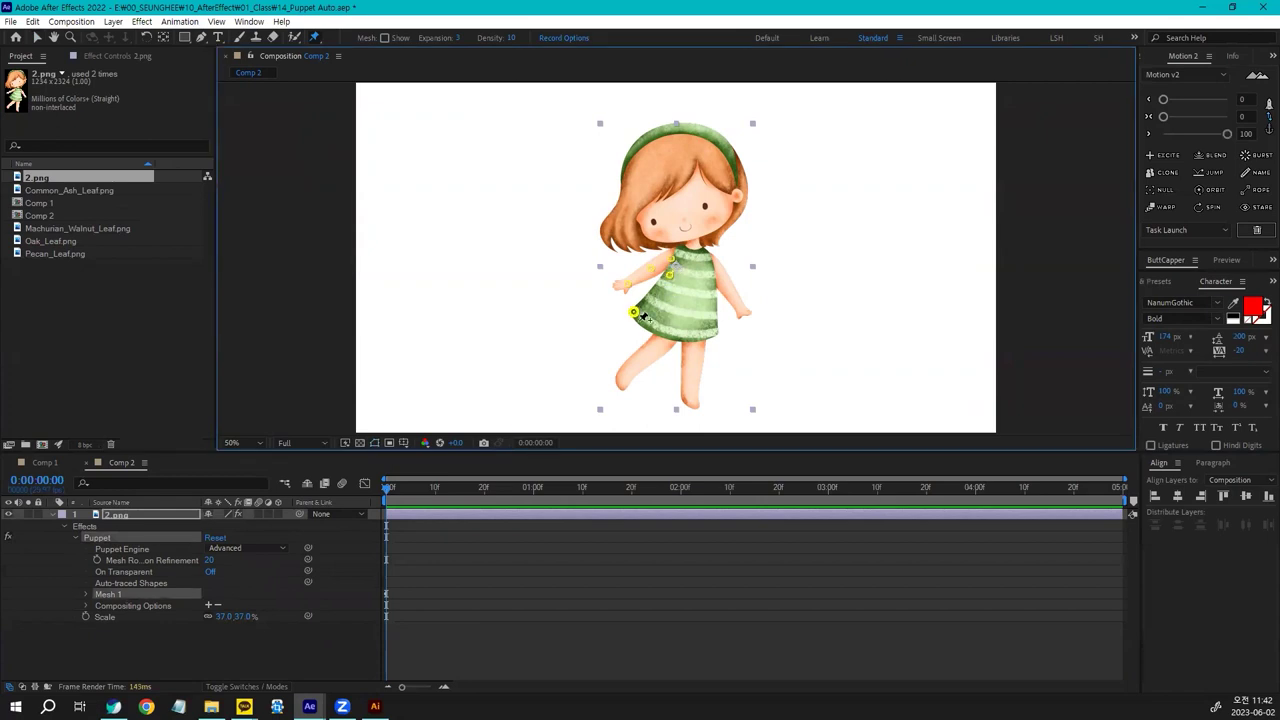
{"action": "left_click", "coordinate": [679, 337]}
{"action": "left_click", "coordinate": [711, 331]}
Add puppet pins to the shoulder, elbow and wrist of the other arm, plus one each on the neck and top of the head
{"action": "left_click", "coordinate": [708, 264]}
{"action": "left_click", "coordinate": [726, 288]}
{"action": "left_click", "coordinate": [741, 310]}
{"action": "left_click", "coordinate": [693, 242]}
{"action": "left_click", "coordinate": [673, 125]}
Add puppet pins along both legs, at the middle and foot of each
{"action": "left_click", "coordinate": [650, 355]}
{"action": "left_click", "coordinate": [624, 376]}
{"action": "left_click", "coordinate": [694, 366]}
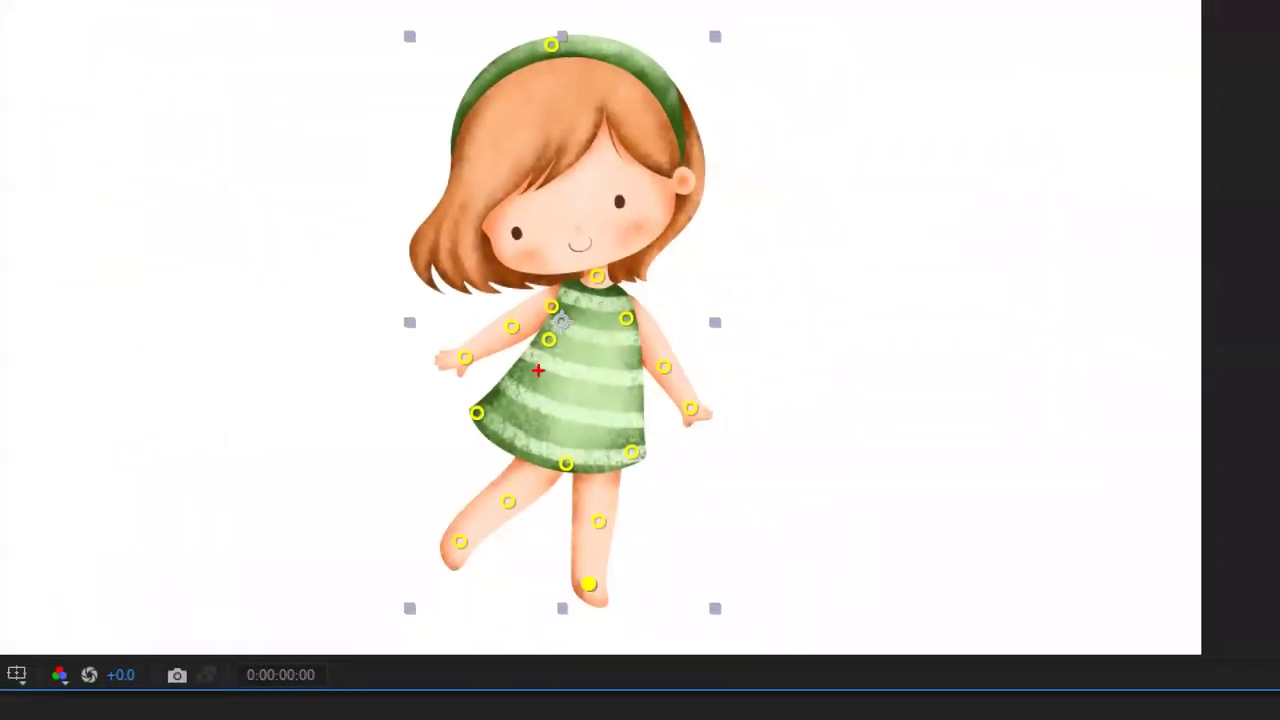
Add a puppet pin on the right edge of the dress, midway between the shoulder and hem pins
{"action": "mouse_move", "coordinate": [555, 291]}
{"action": "left_mouse_down"}
{"action": "mouse_move", "coordinate": [434, 367]}
{"action": "mouse_move", "coordinate": [548, 293]}
{"action": "mouse_move", "coordinate": [610, 313]}
{"action": "mouse_move", "coordinate": [705, 405]}
{"action": "mouse_move", "coordinate": [672, 325]}
{"action": "mouse_move", "coordinate": [562, 302]}
{"action": "mouse_move", "coordinate": [530, 365]}
{"action": "mouse_move", "coordinate": [453, 442]}
{"action": "mouse_move", "coordinate": [599, 441]}
{"action": "left_mouse_up"}
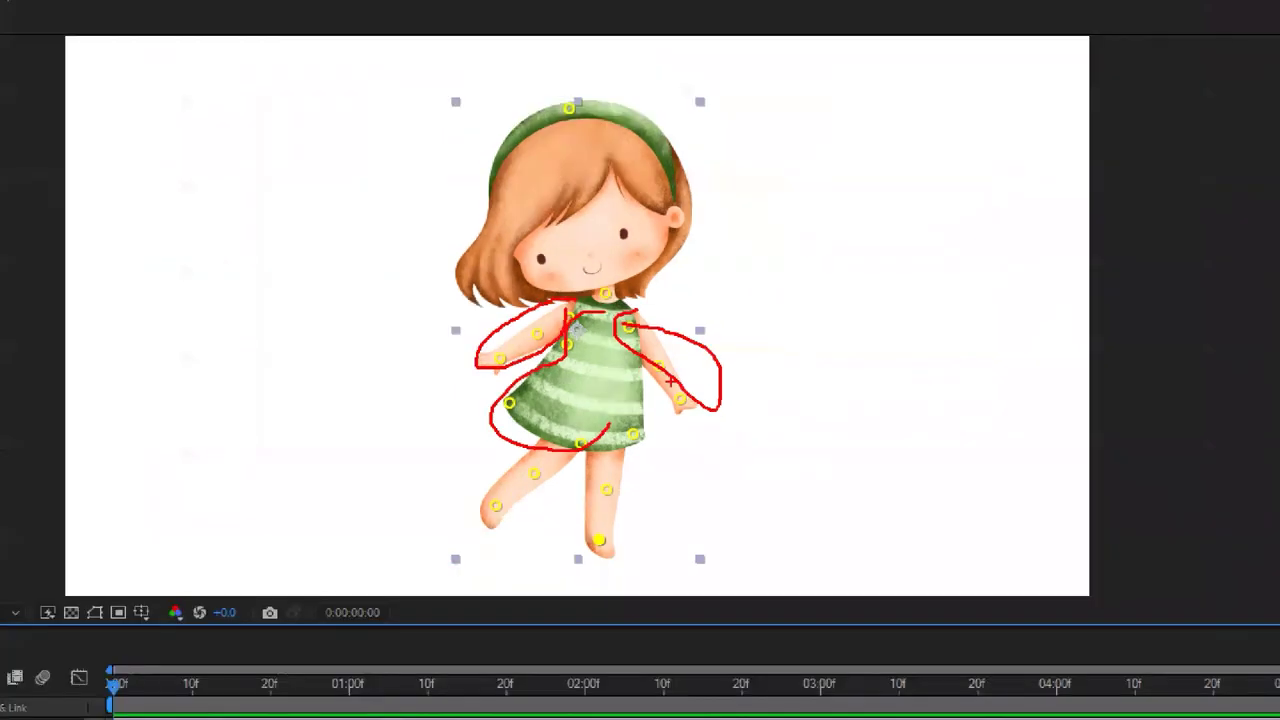
{"action": "key", "text": "Escape"}
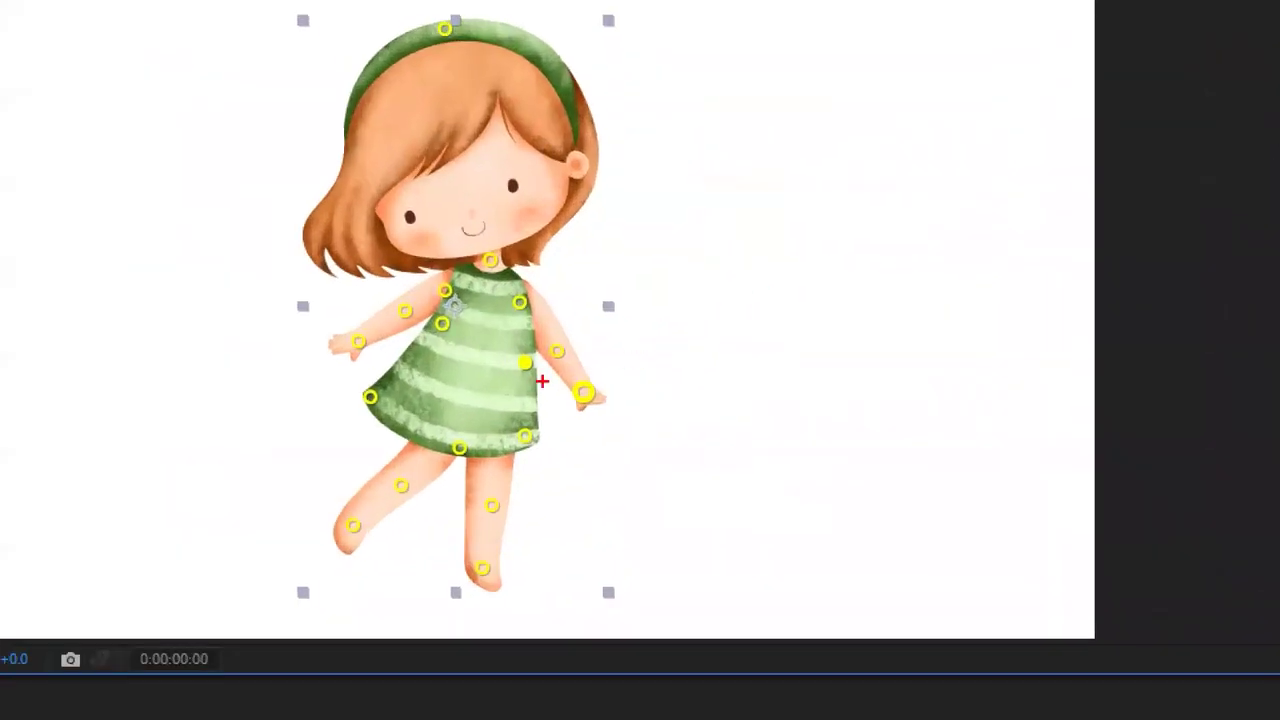
{"action": "mouse_move", "coordinate": [713, 299]}
{"action": "left_mouse_down"}
{"action": "mouse_move", "coordinate": [692, 297]}
{"action": "mouse_move", "coordinate": [718, 290]}
{"action": "left_mouse_up"}
{"action": "mouse_move", "coordinate": [540, 354]}
{"action": "left_mouse_down"}
{"action": "mouse_move", "coordinate": [562, 336]}
{"action": "mouse_move", "coordinate": [526, 360]}
{"action": "mouse_move", "coordinate": [562, 338]}
{"action": "left_mouse_up"}
{"action": "mouse_move", "coordinate": [500, 282]}
{"action": "left_mouse_down"}
{"action": "mouse_move", "coordinate": [469, 254]}
{"action": "mouse_move", "coordinate": [505, 272]}
{"action": "left_mouse_up"}
{"action": "mouse_move", "coordinate": [461, 30]}
{"action": "left_mouse_down"}
{"action": "mouse_move", "coordinate": [478, 2]}
{"action": "mouse_move", "coordinate": [487, 55]}
{"action": "left_mouse_up"}
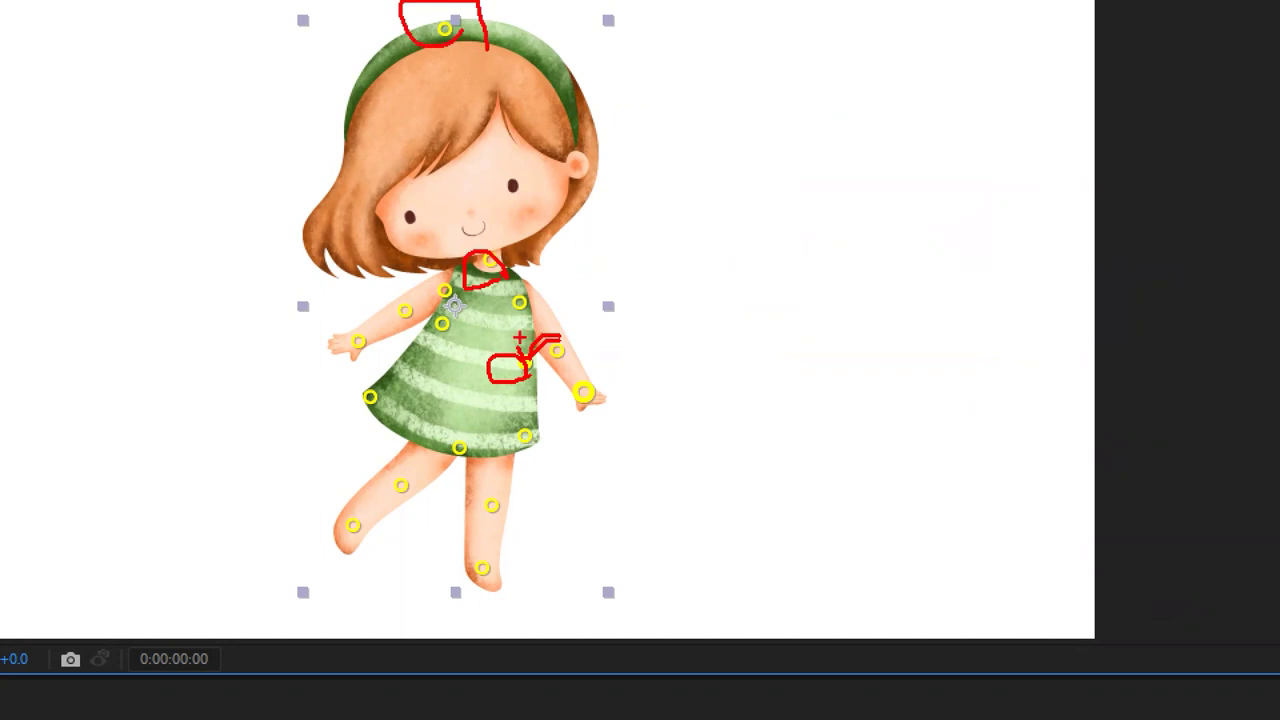
{"action": "key", "text": "Escape"}
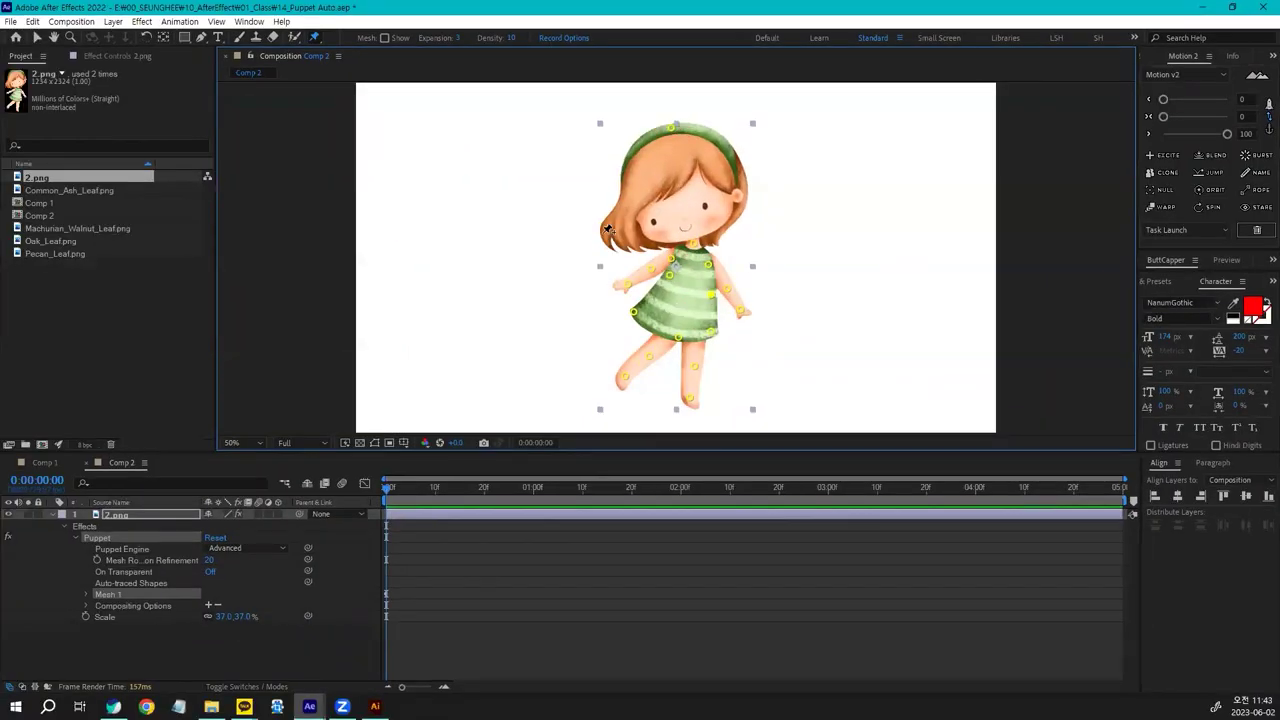
Add four puppet pins around the hair on the left side of the head: upper edge, outer tip, lower edge and beside the face
{"action": "left_click", "coordinate": [627, 197]}
{"action": "left_click", "coordinate": [634, 246]}
{"action": "left_click", "coordinate": [643, 218]}
Reveal the keyframed puppet properties of the 2.png layer and select the Deform group so the pins show
{"action": "left_click", "coordinate": [389, 496]}
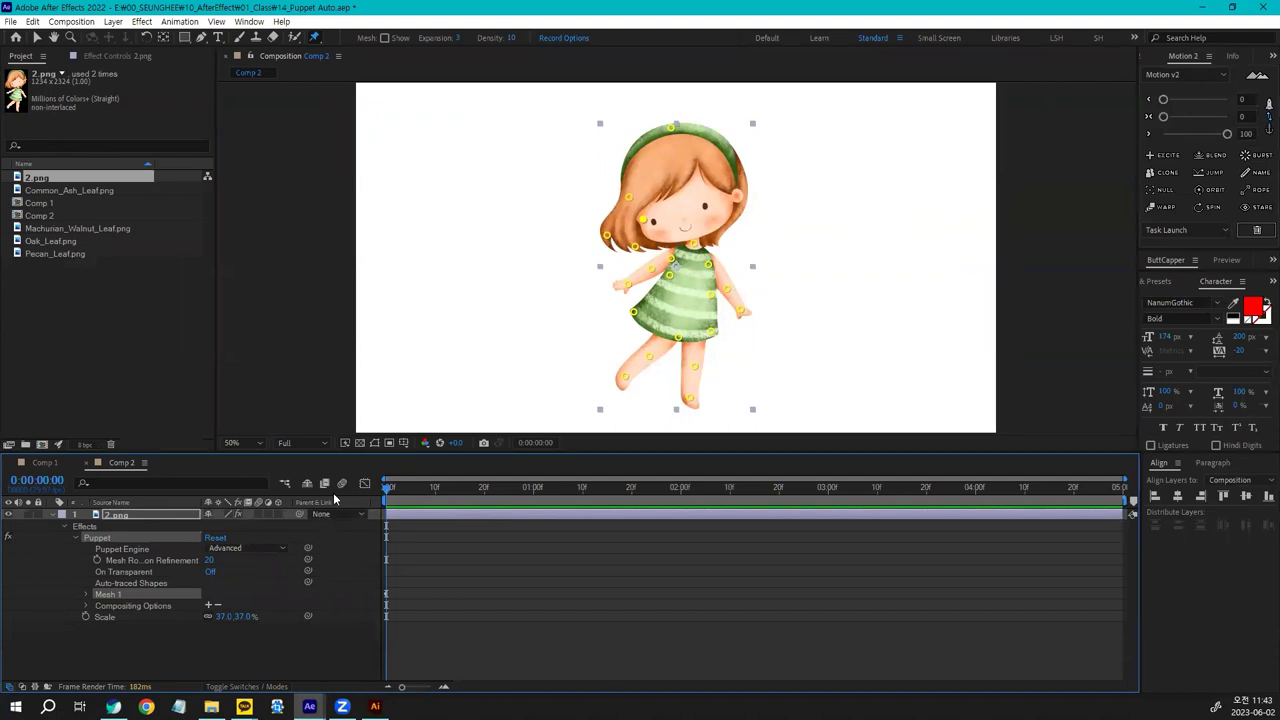
{"action": "left_click", "coordinate": [137, 515]}
{"action": "key", "text": "u"}
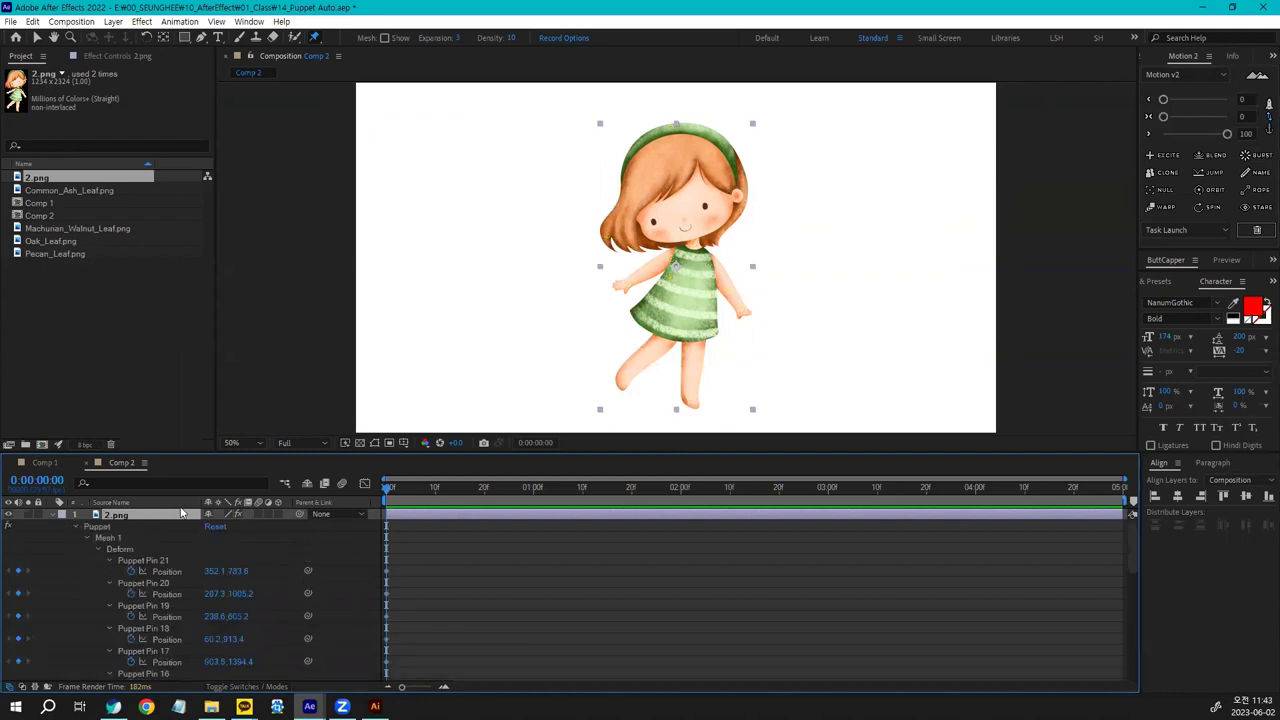
{"action": "left_click", "coordinate": [130, 553]}
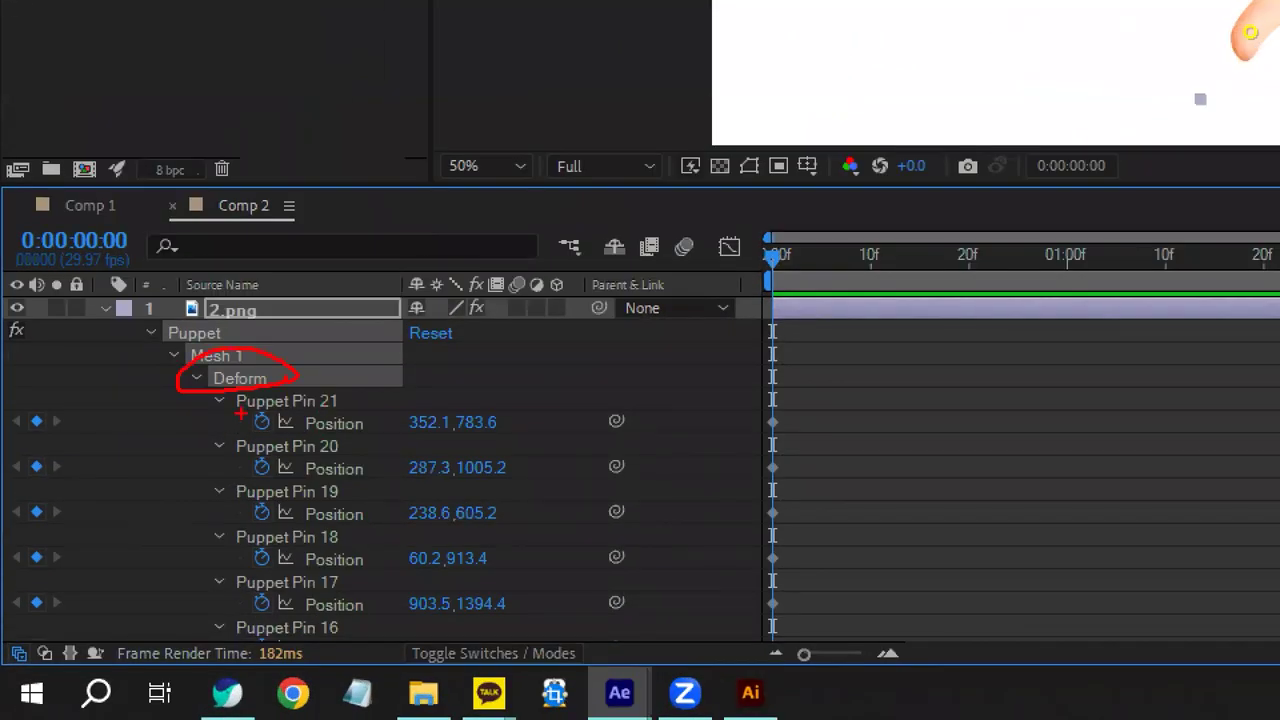
{"action": "mouse_move", "coordinate": [474, 381]}
{"action": "left_mouse_down"}
{"action": "mouse_move", "coordinate": [420, 372]}
{"action": "mouse_move", "coordinate": [400, 648]}
{"action": "mouse_move", "coordinate": [515, 358]}
{"action": "left_mouse_up"}
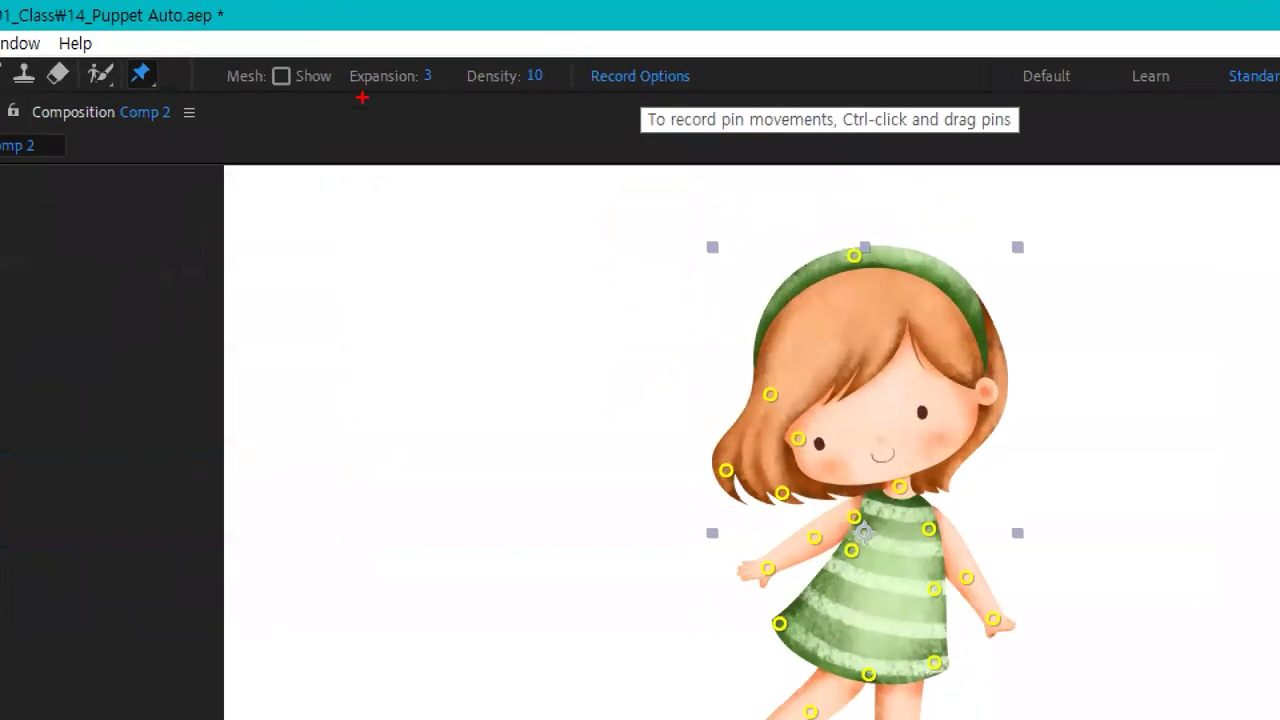
{"action": "left_click_drag", "start_coordinate": [364, 54], "coordinate": [578, 48]}
{"action": "mouse_move", "coordinate": [723, 88]}
{"action": "left_mouse_down"}
{"action": "mouse_move", "coordinate": [603, 47]}
{"action": "mouse_move", "coordinate": [724, 90]}
{"action": "left_mouse_up"}
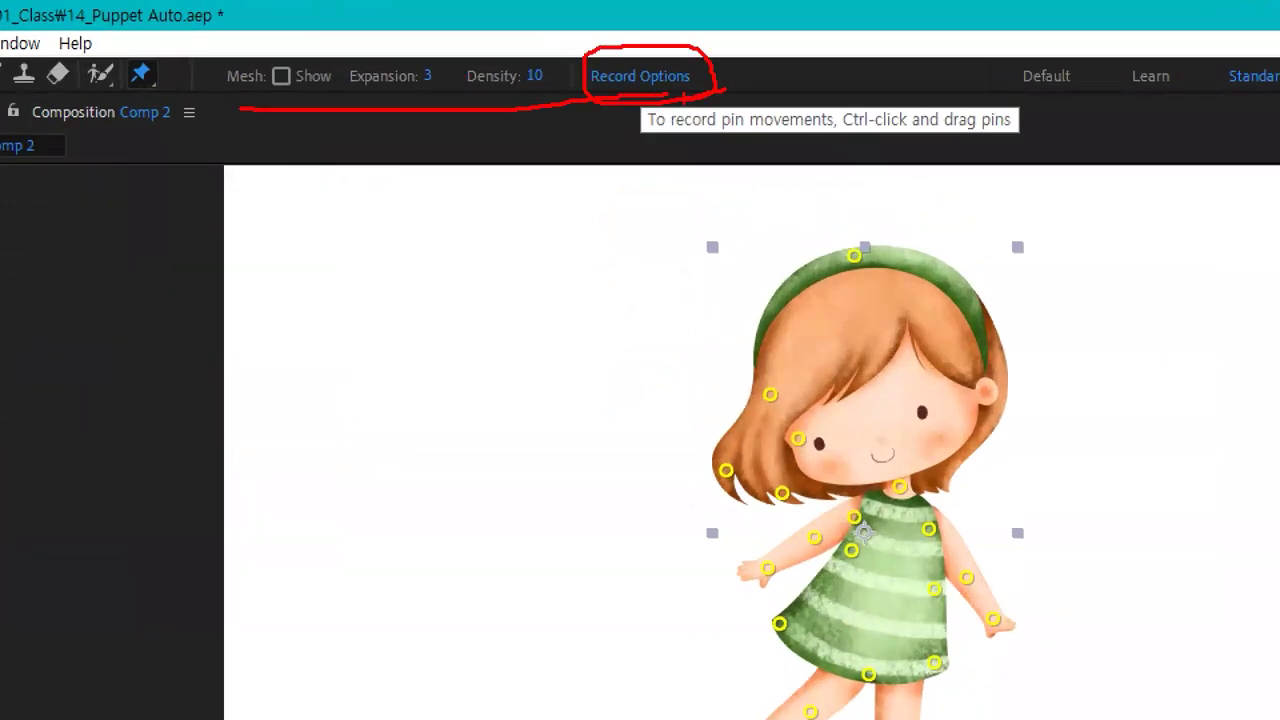
{"action": "mouse_move", "coordinate": [846, 141]}
{"action": "left_mouse_down"}
{"action": "mouse_move", "coordinate": [872, 141]}
{"action": "mouse_move", "coordinate": [893, 207]}
{"action": "left_mouse_up"}
{"action": "mouse_move", "coordinate": [885, 152]}
{"action": "left_mouse_down"}
{"action": "mouse_move", "coordinate": [861, 172]}
{"action": "mouse_move", "coordinate": [905, 165]}
{"action": "left_mouse_up"}
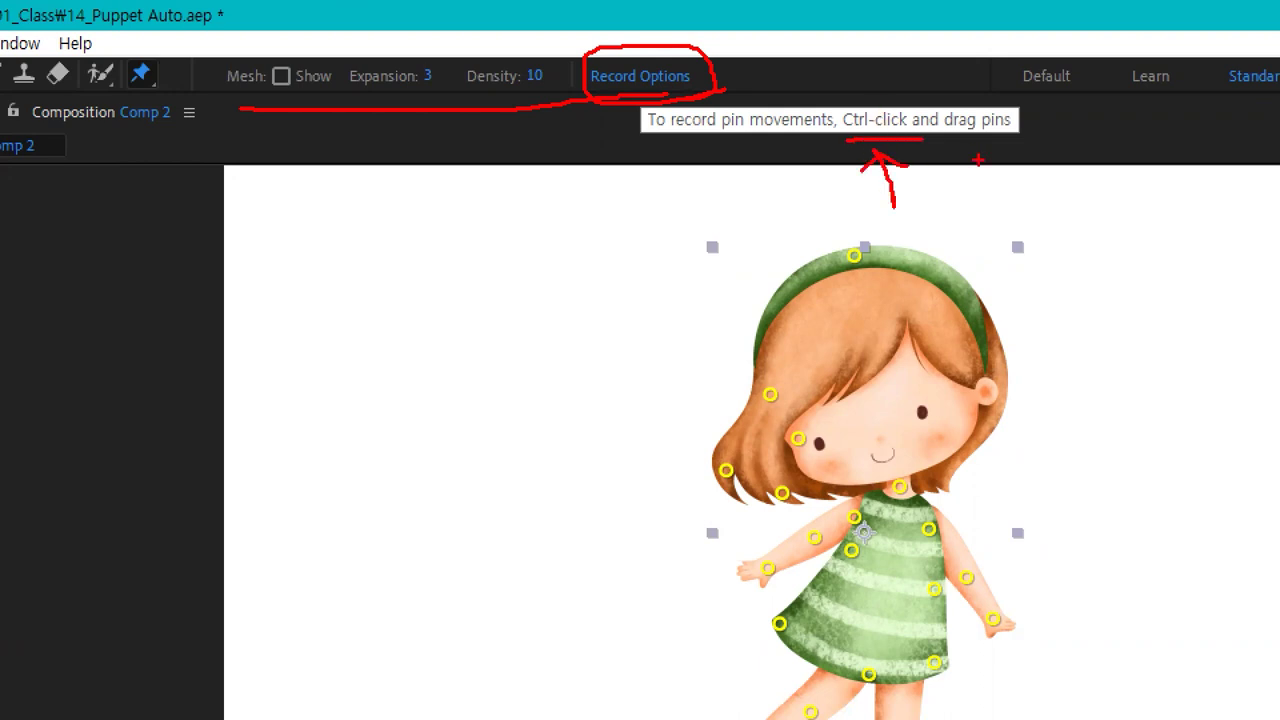
{"action": "left_click_drag", "start_coordinate": [812, 130], "coordinate": [770, 135]}
{"action": "left_click_drag", "start_coordinate": [672, 150], "coordinate": [812, 138]}
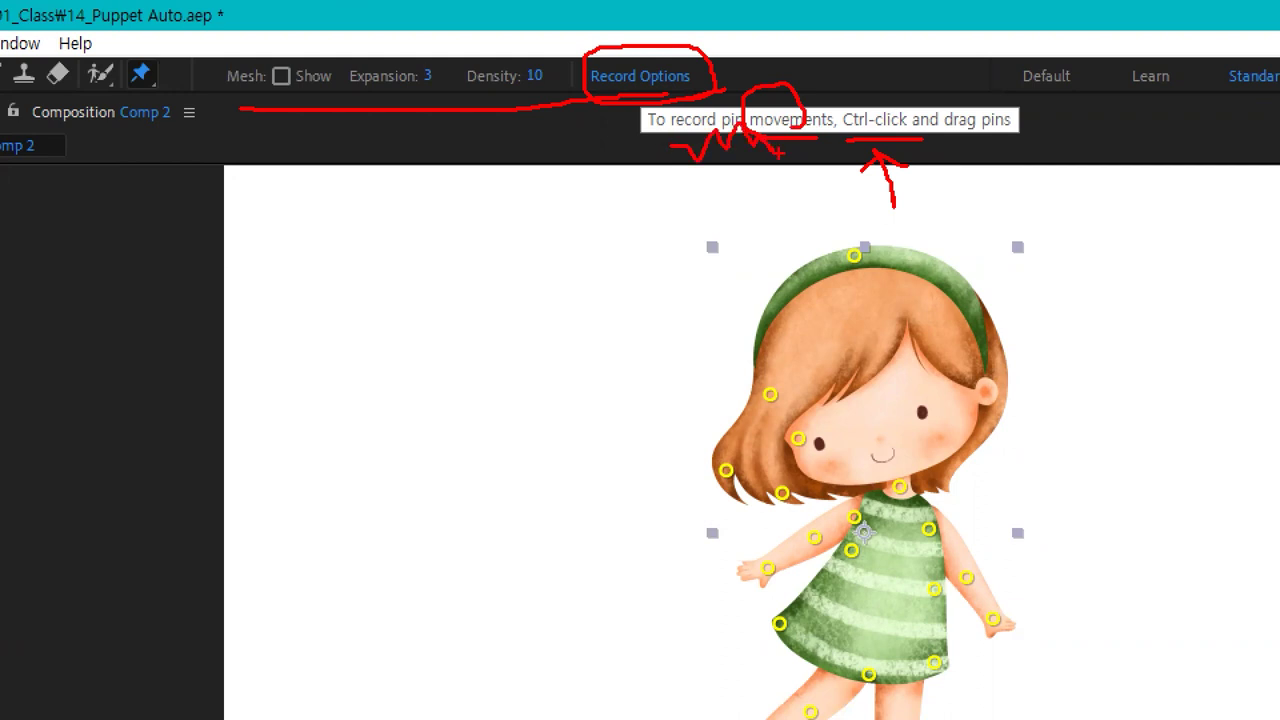
{"action": "key", "text": "Escape"}
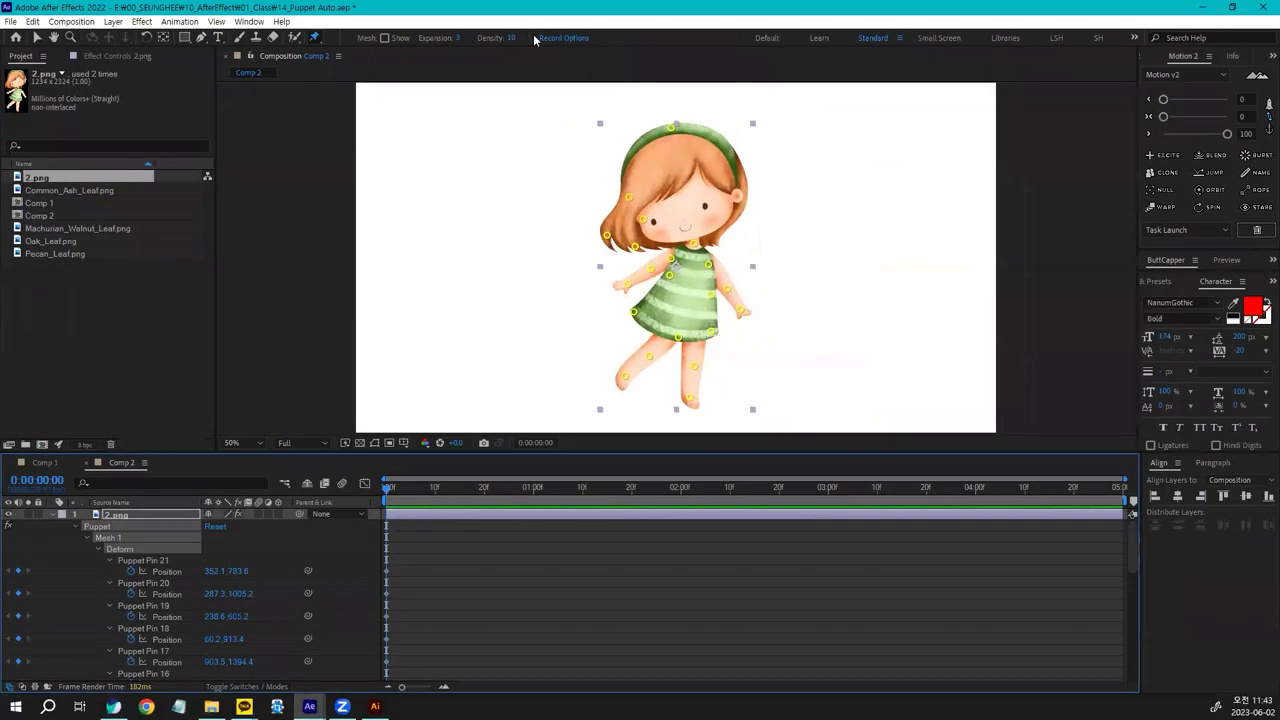
Review the speed and smoothing settings in the puppet record options and accept them as they are
{"action": "left_click", "coordinate": [561, 39]}
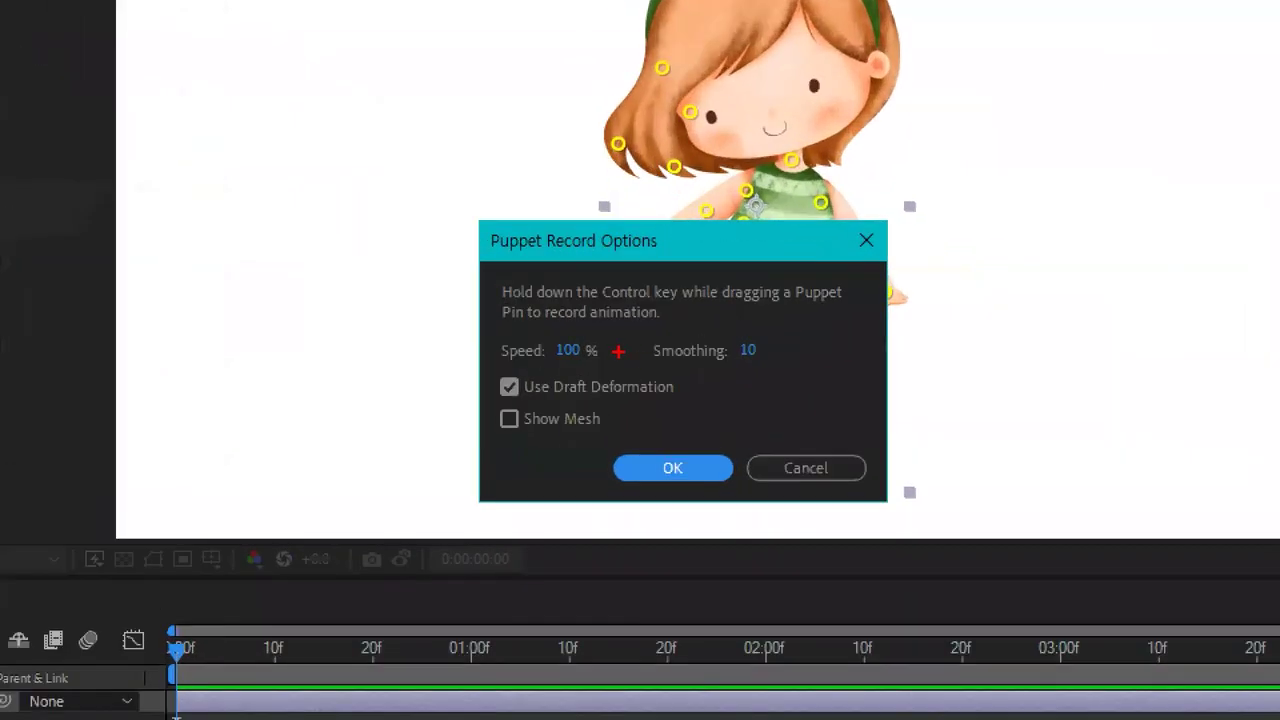
{"action": "left_click_drag", "start_coordinate": [577, 345], "coordinate": [601, 338]}
{"action": "mouse_move", "coordinate": [522, 350]}
{"action": "left_mouse_down"}
{"action": "mouse_move", "coordinate": [766, 362]}
{"action": "mouse_move", "coordinate": [757, 310]}
{"action": "mouse_move", "coordinate": [690, 366]}
{"action": "left_mouse_up"}
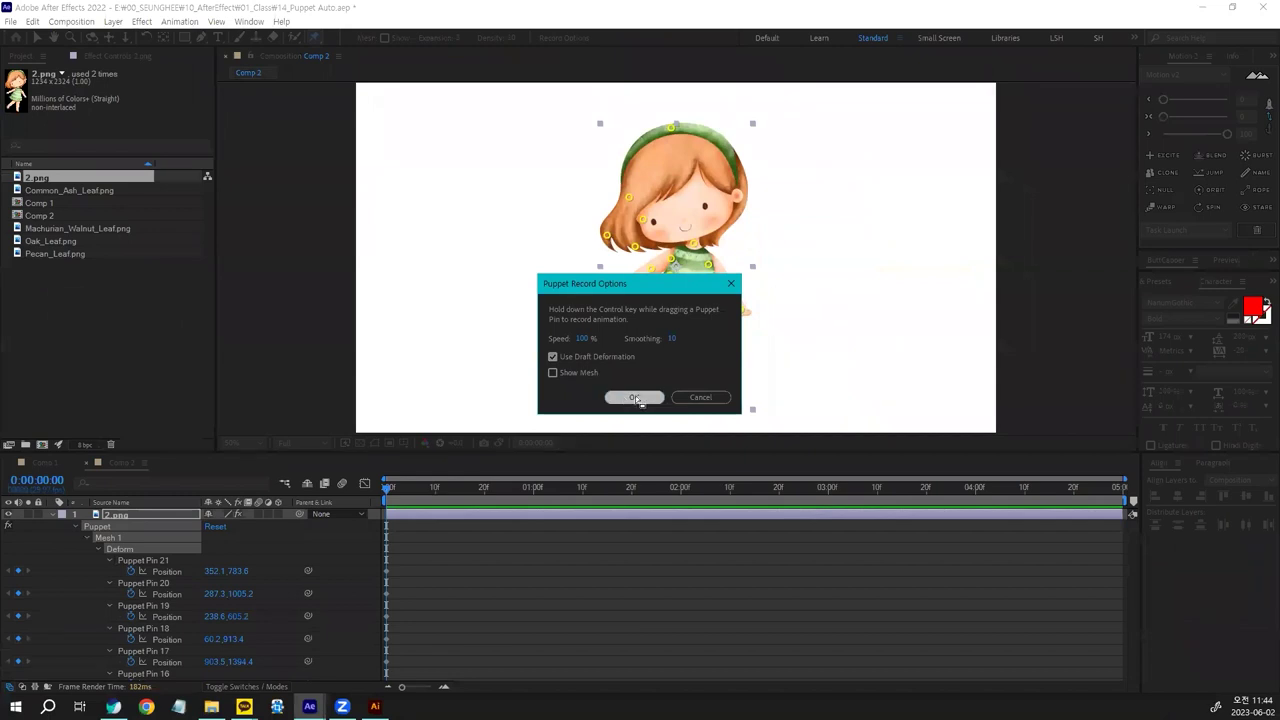
{"action": "left_click", "coordinate": [672, 468]}
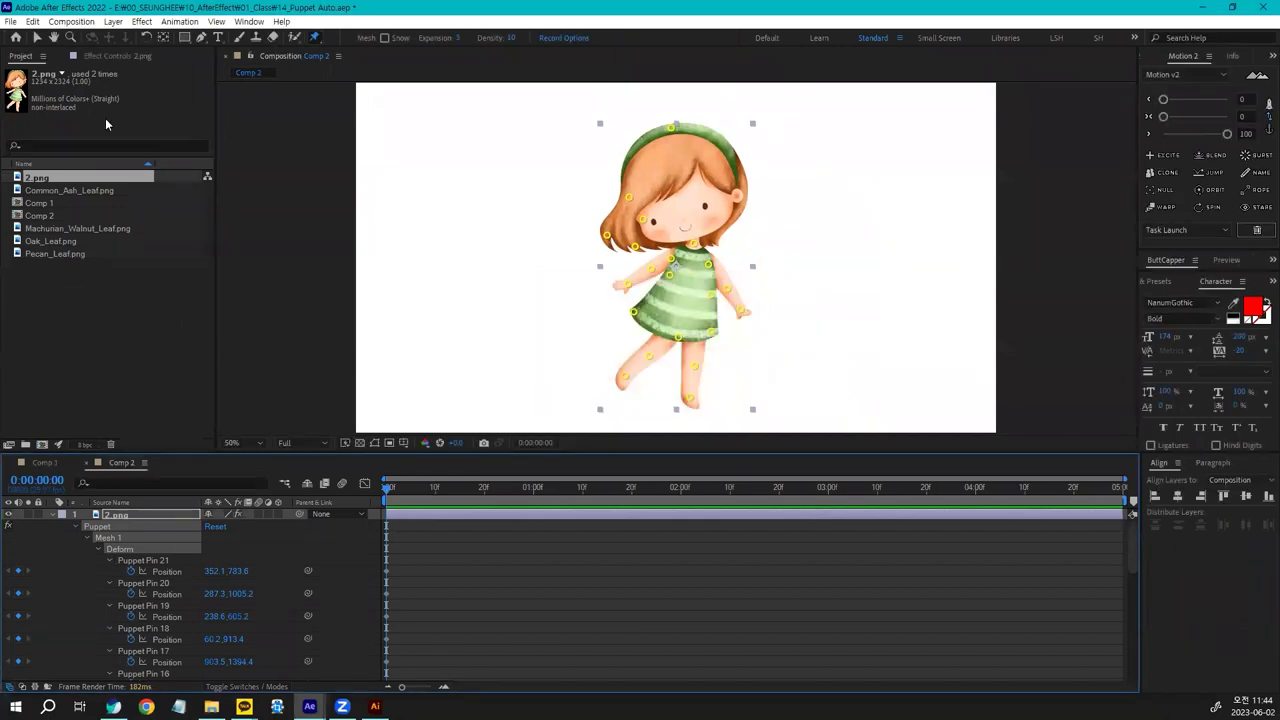
Record an up-and-down waving motion with the puppet pin on the girl's left-side hand from time 0 and preview it
{"action": "left_click", "coordinate": [37, 38]}
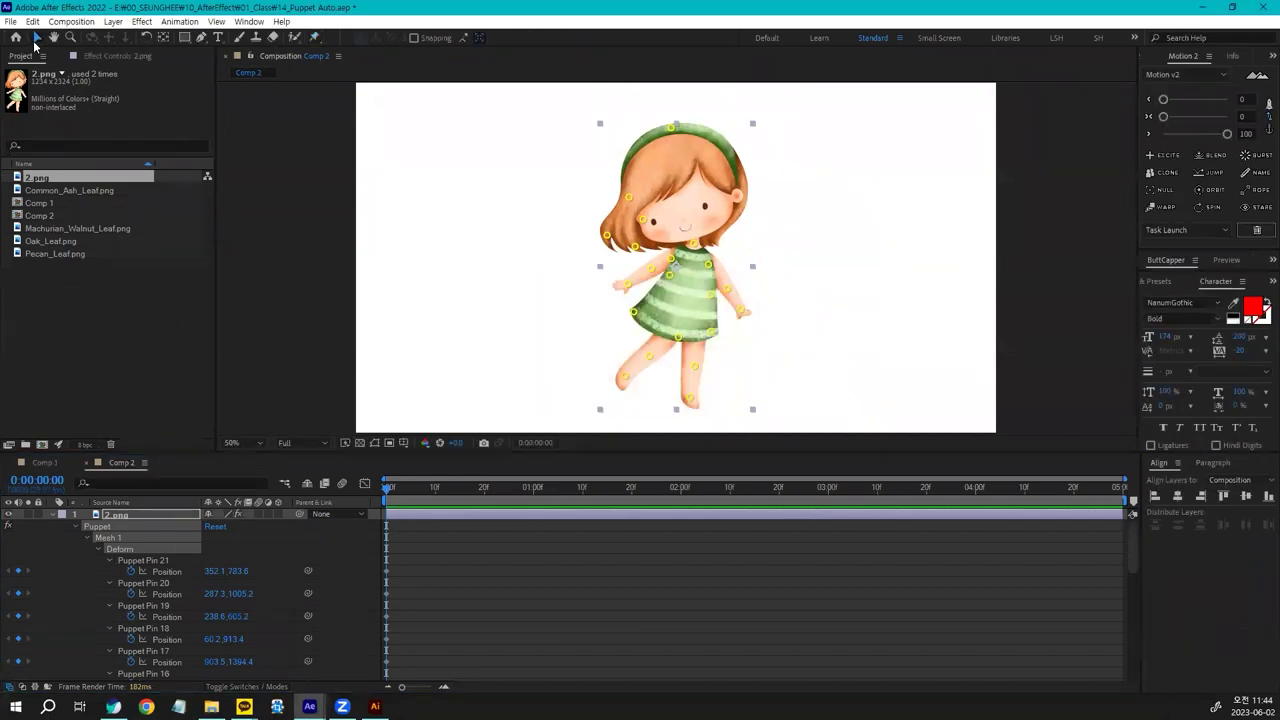
{"action": "left_click", "coordinate": [627, 285]}
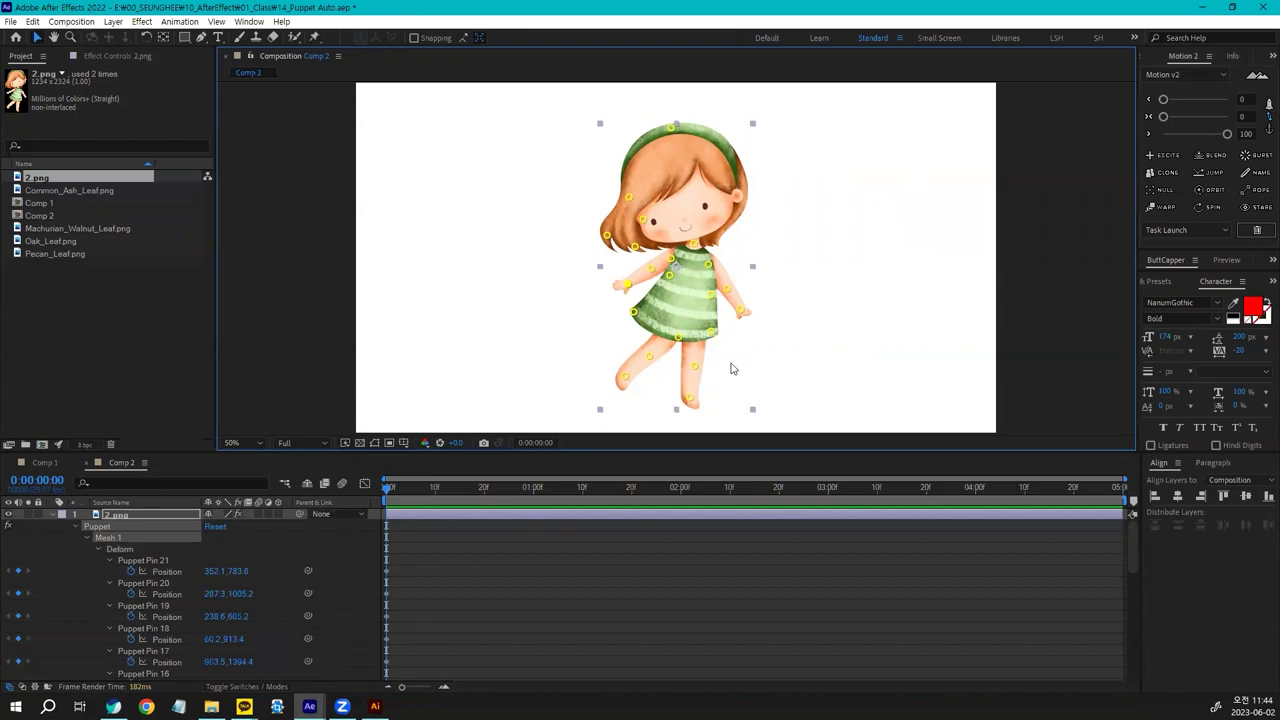
{"action": "scroll", "coordinate": [668, 263], "scroll_direction": "up", "scroll_amount": 2}
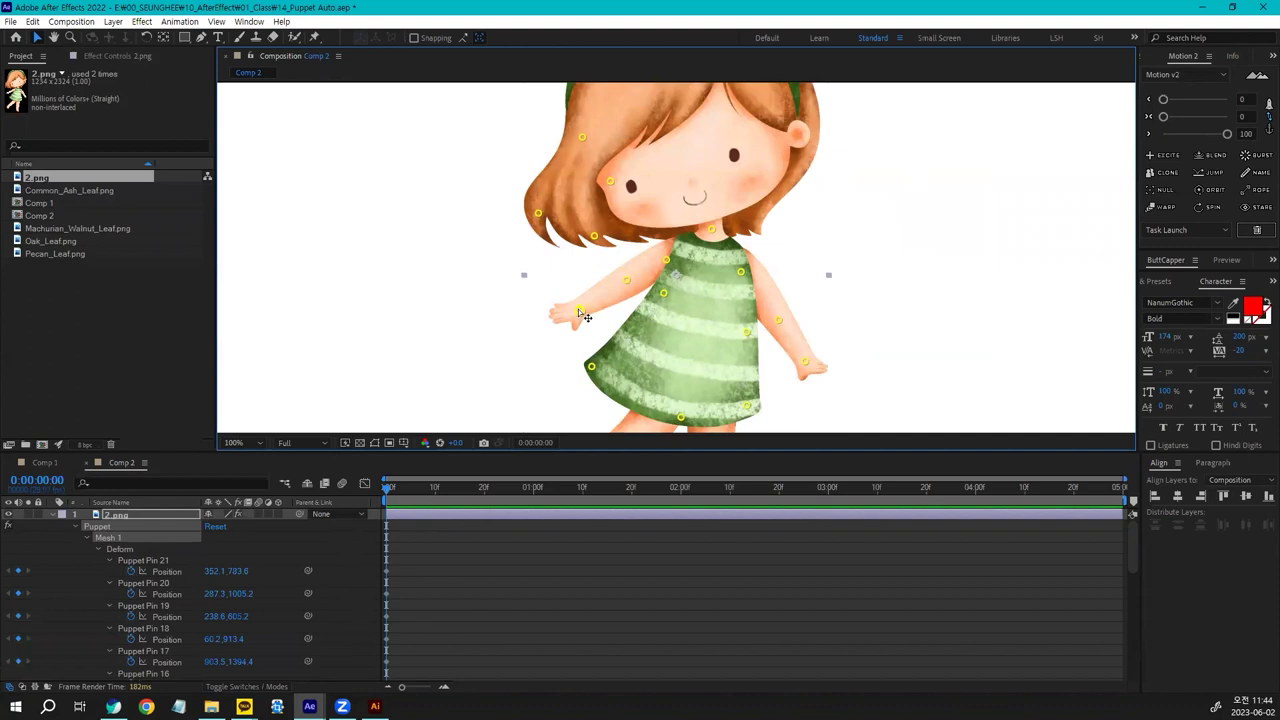
{"action": "mouse_move", "coordinate": [585, 316]}
{"action": "left_mouse_down"}
{"action": "mouse_move", "coordinate": [575, 265]}
{"action": "mouse_move", "coordinate": [585, 314]}
{"action": "mouse_move", "coordinate": [580, 276]}
{"action": "mouse_move", "coordinate": [586, 312]}
{"action": "left_mouse_up"}
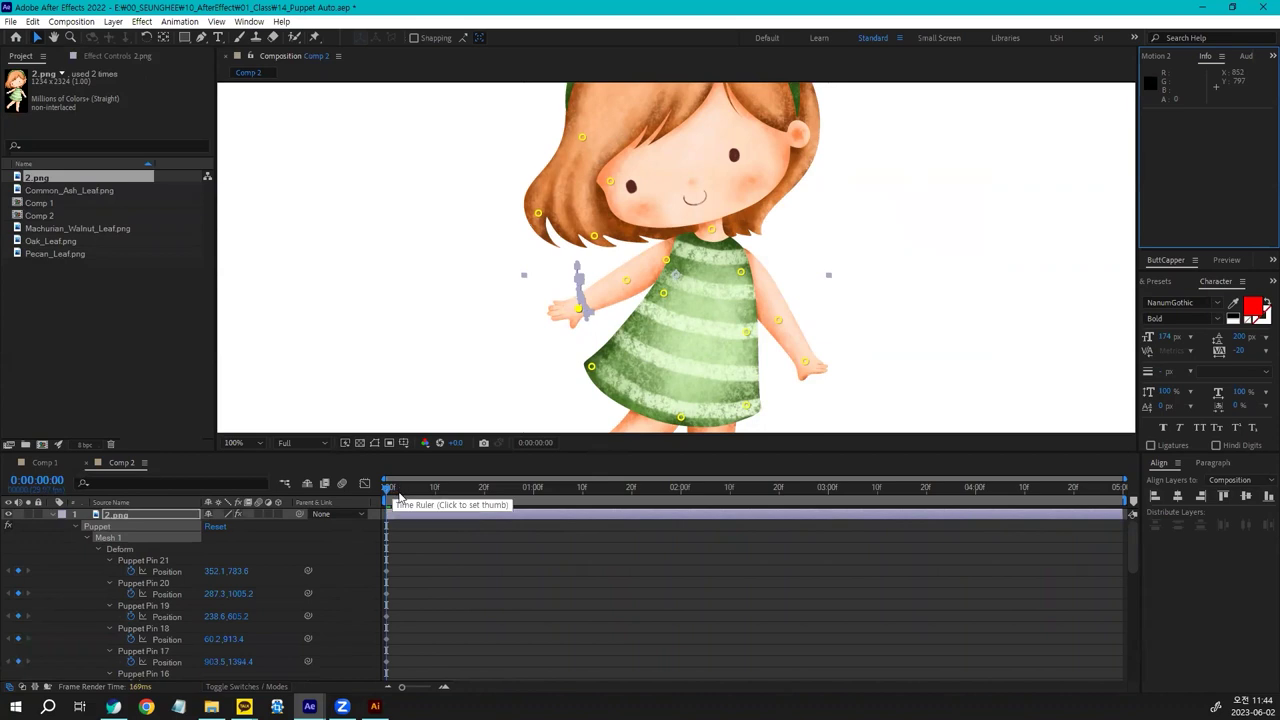
{"action": "left_click", "coordinate": [697, 611]}
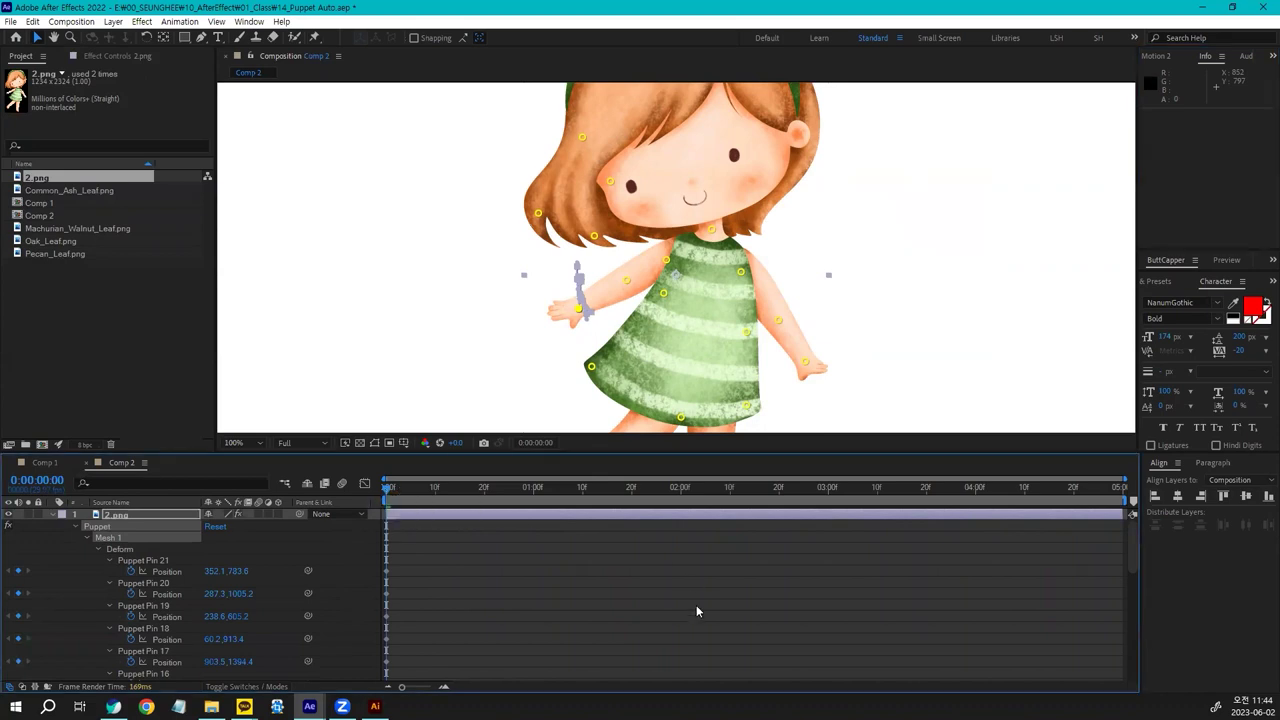
{"action": "key", "text": "space"}
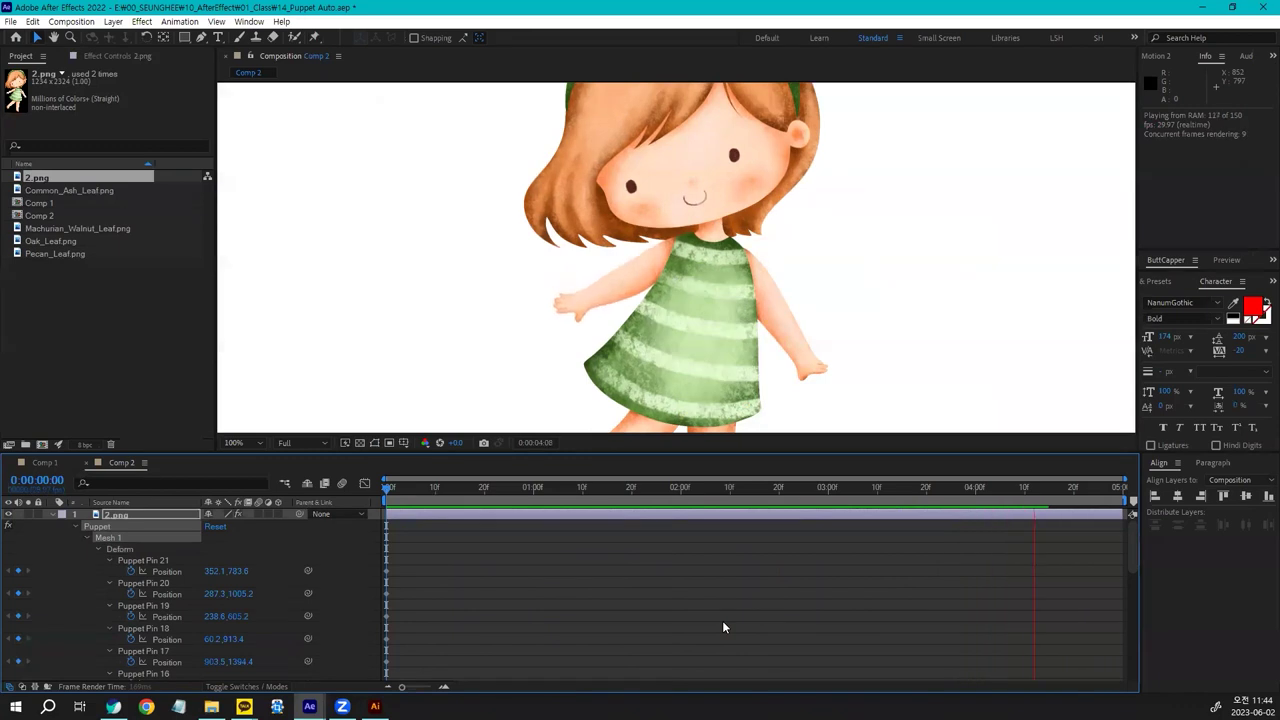
{"action": "key", "text": "space"}
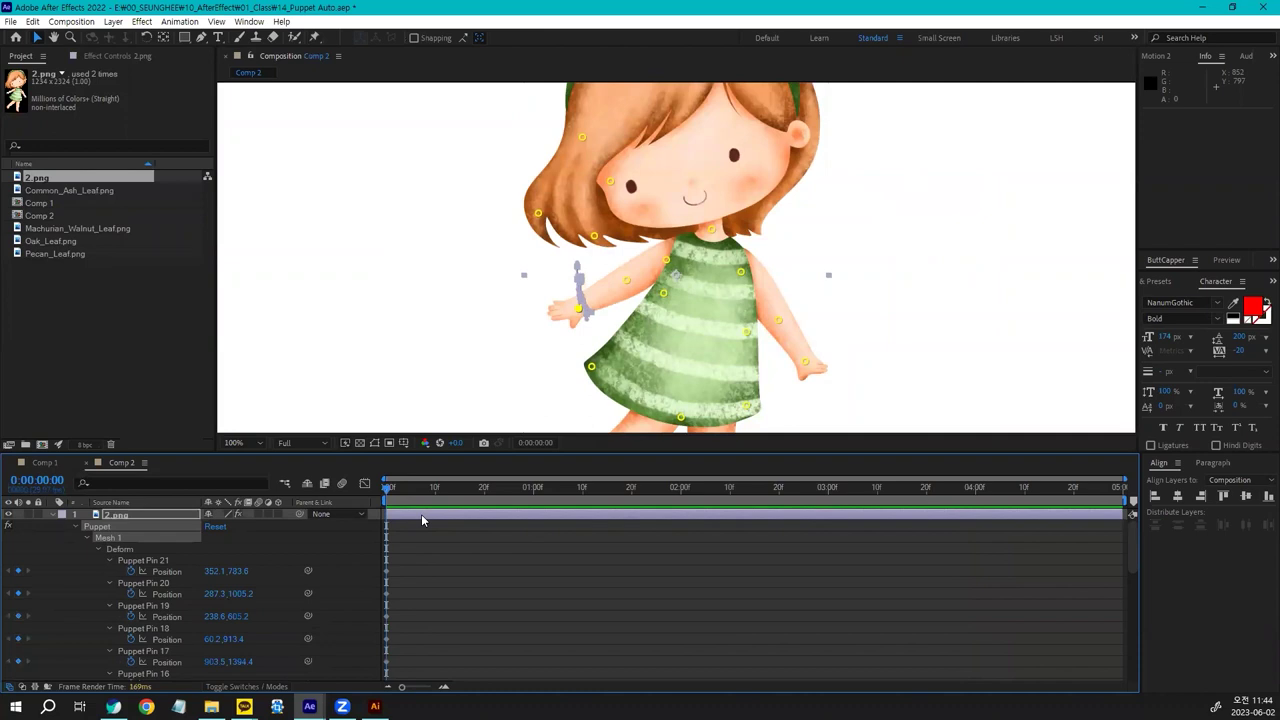
Set the composition's duration to 10 seconds and extend the 2.png layer to the new end
{"action": "key", "text": "ctrl+k"}
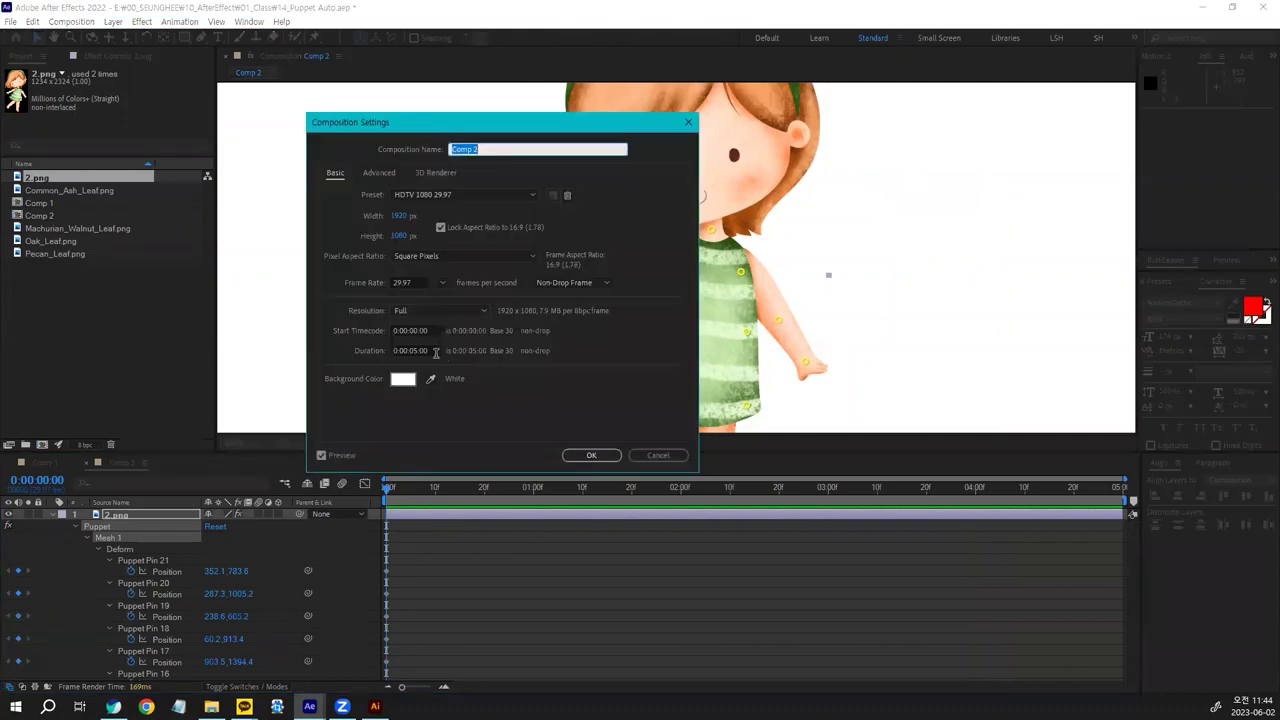
{"action": "left_click_drag", "start_coordinate": [436, 352], "coordinate": [345, 350]}
{"action": "type", "text": "10"}
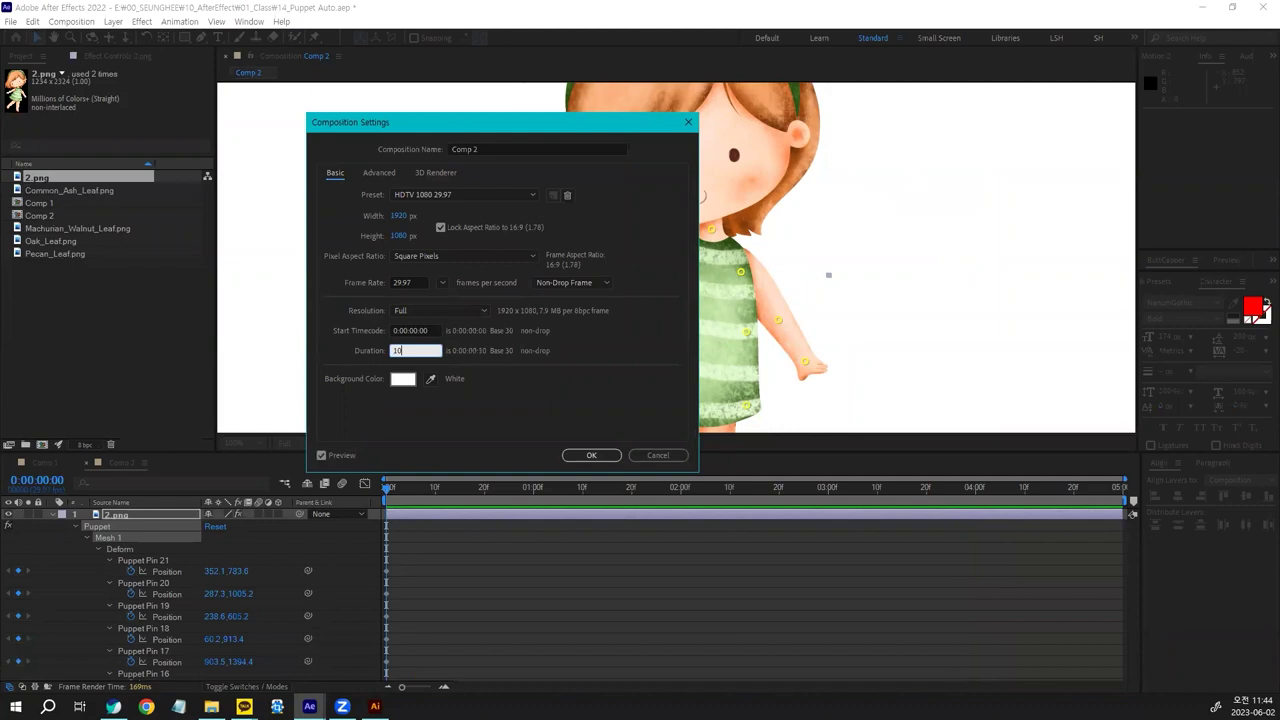
{"action": "left_click", "coordinate": [593, 455]}
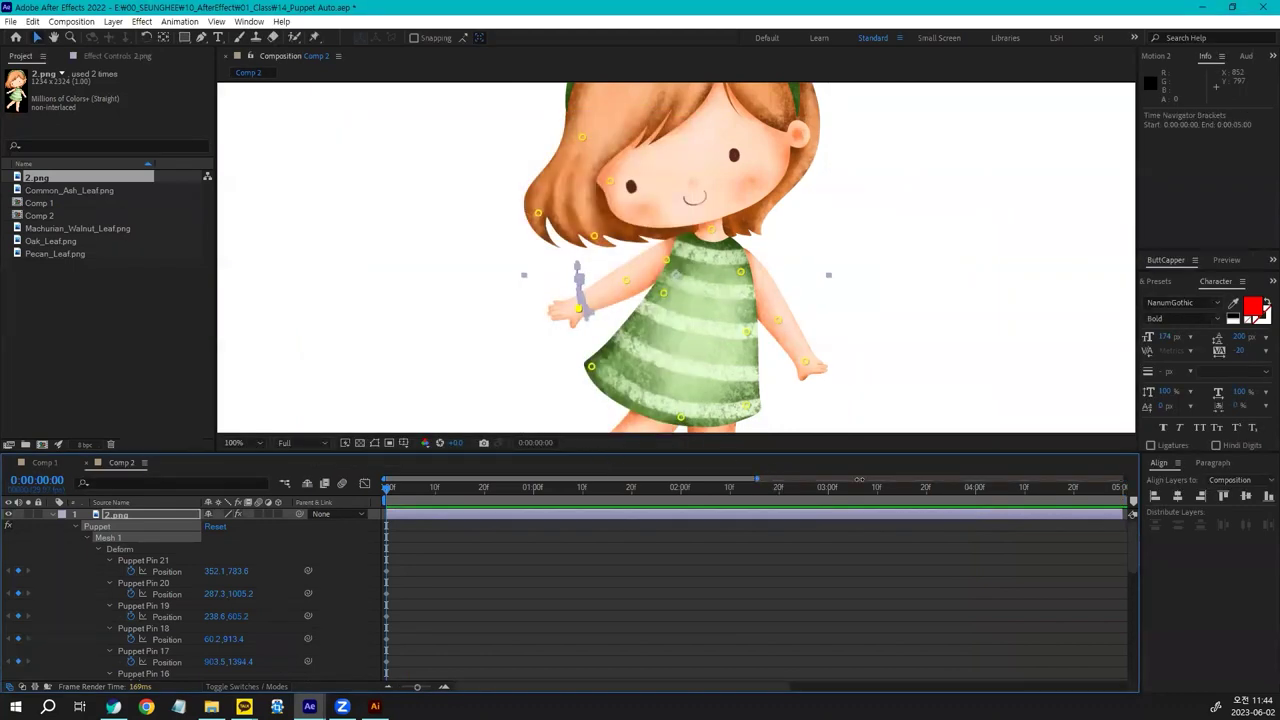
{"action": "left_click_drag", "start_coordinate": [676, 490], "coordinate": [1175, 495]}
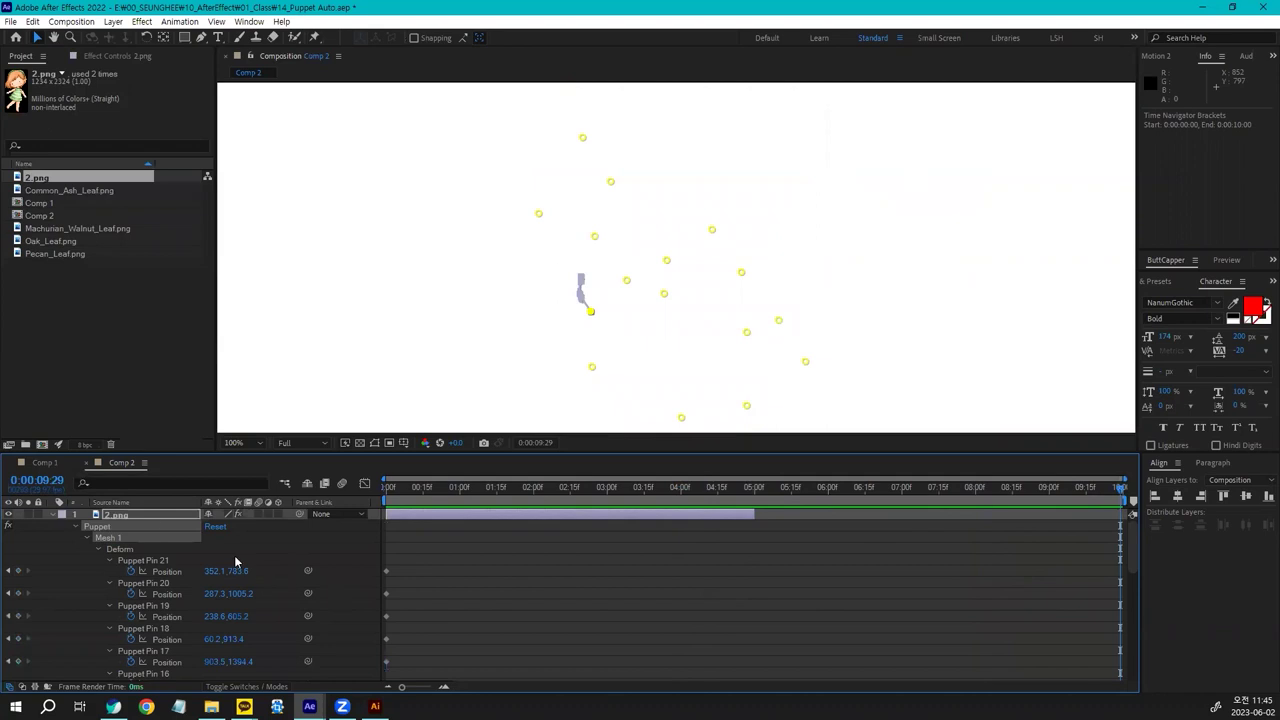
{"action": "left_click", "coordinate": [113, 516]}
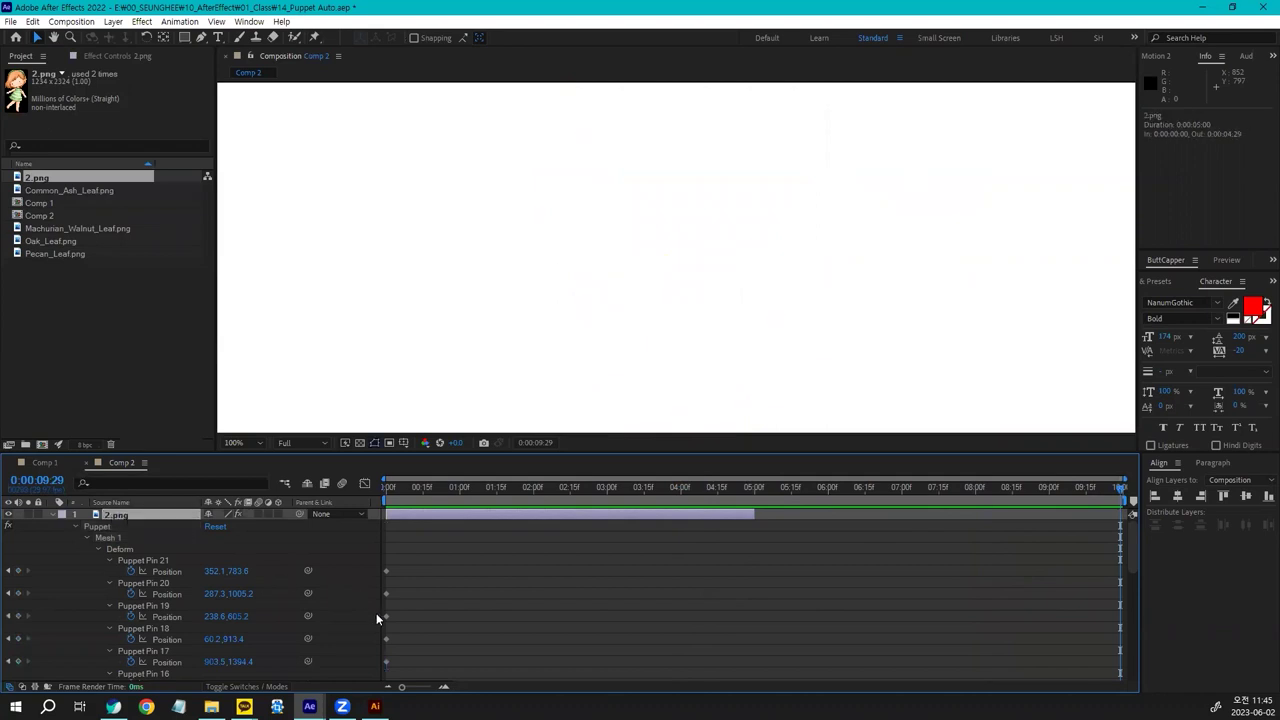
{"action": "key", "text": "alt+]"}
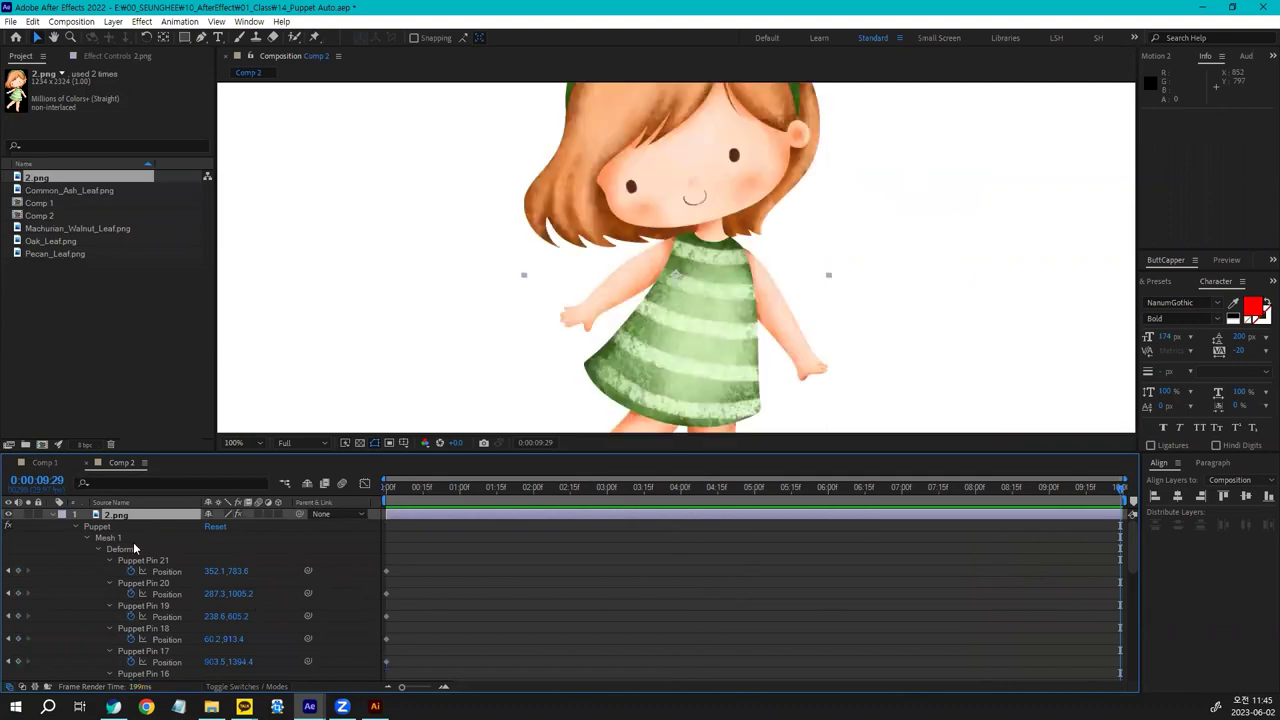
Delete all recorded position keyframes of Puppet Pin 1 except the one at time 0
{"action": "scroll", "coordinate": [158, 590], "scroll_direction": "down", "scroll_amount": 6}
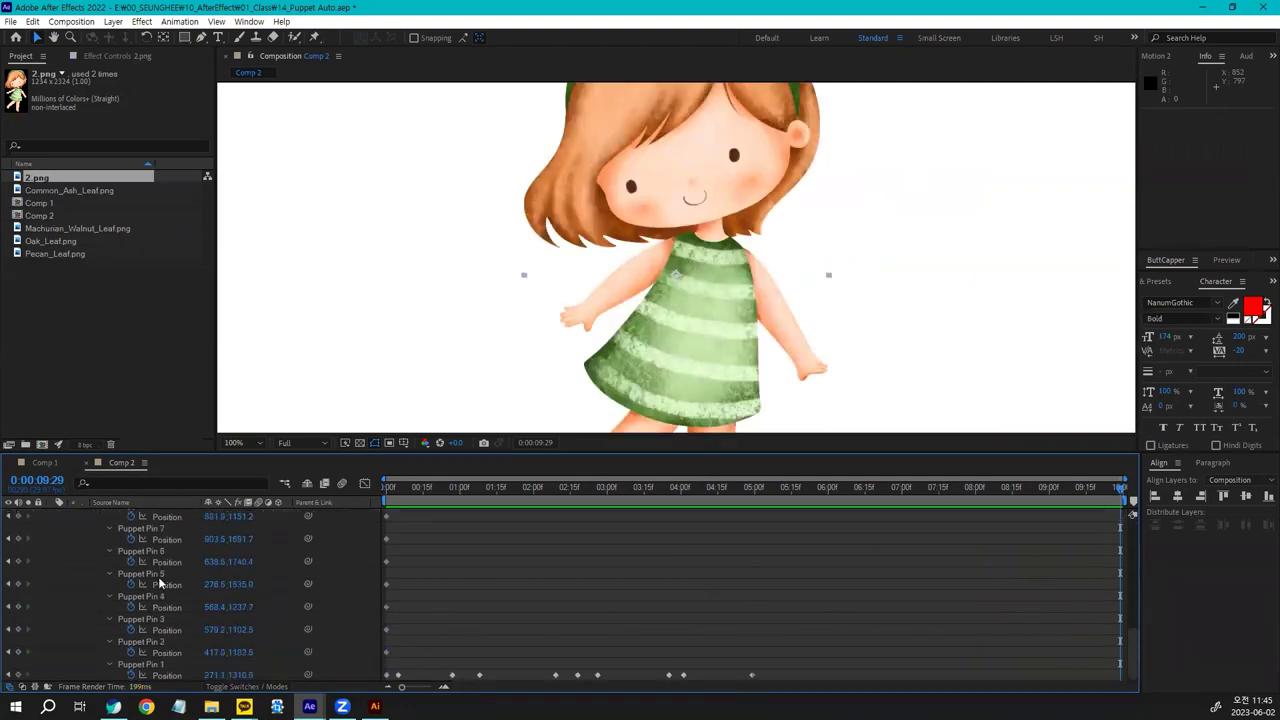
{"action": "left_click", "coordinate": [155, 665]}
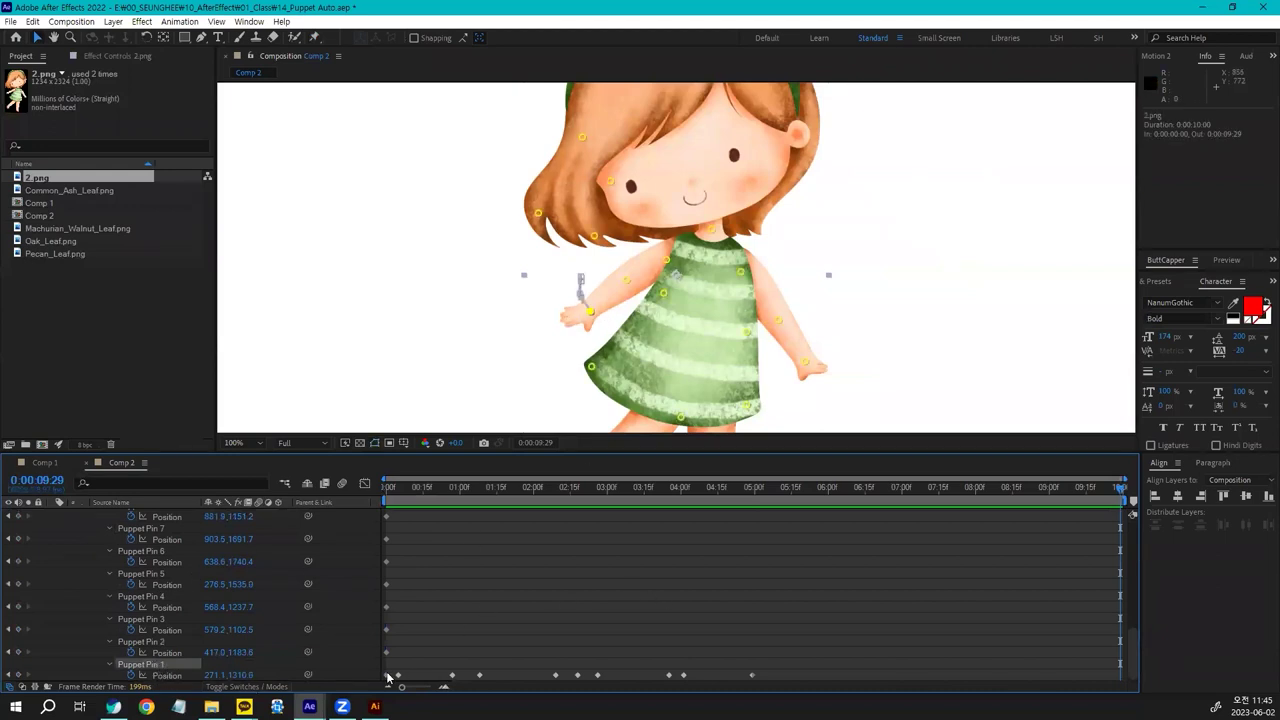
{"action": "left_click_drag", "start_coordinate": [782, 662], "coordinate": [397, 686]}
{"action": "key", "text": "Delete"}
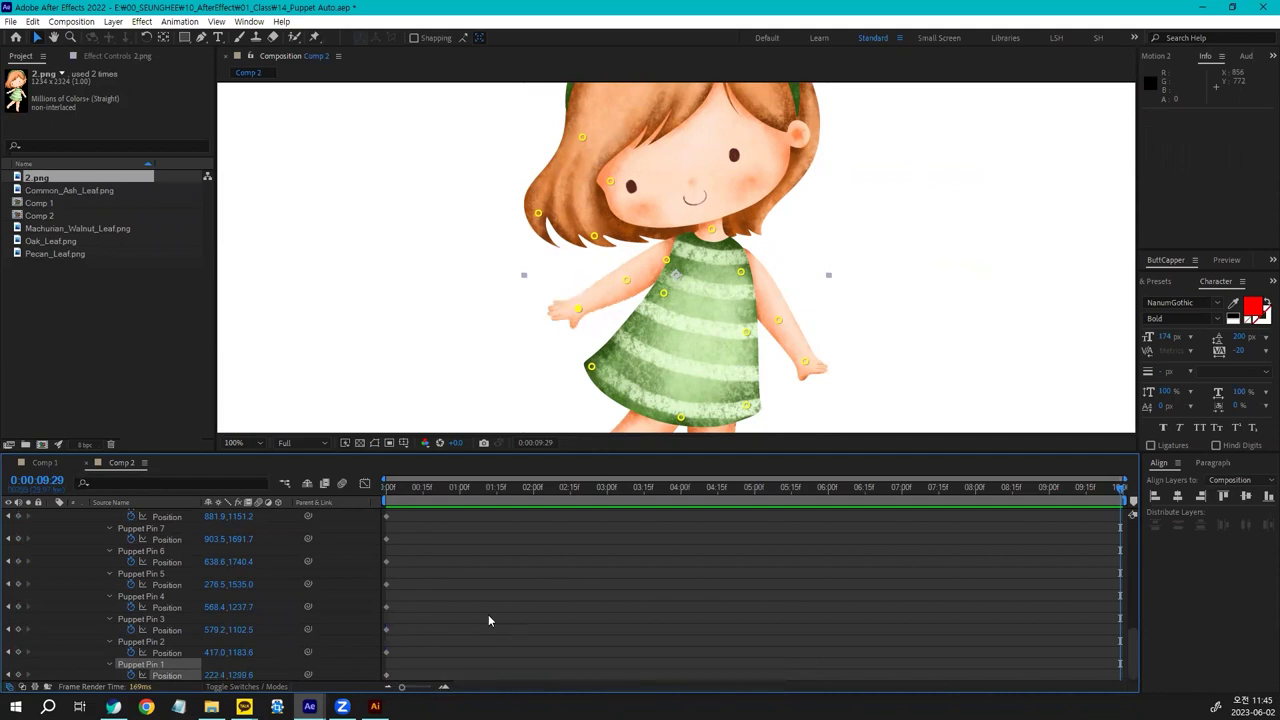
Record the left-side hand's pin waving up and down from time 0 through the full 10 seconds, and preview the motion
{"action": "left_click", "coordinate": [390, 488]}
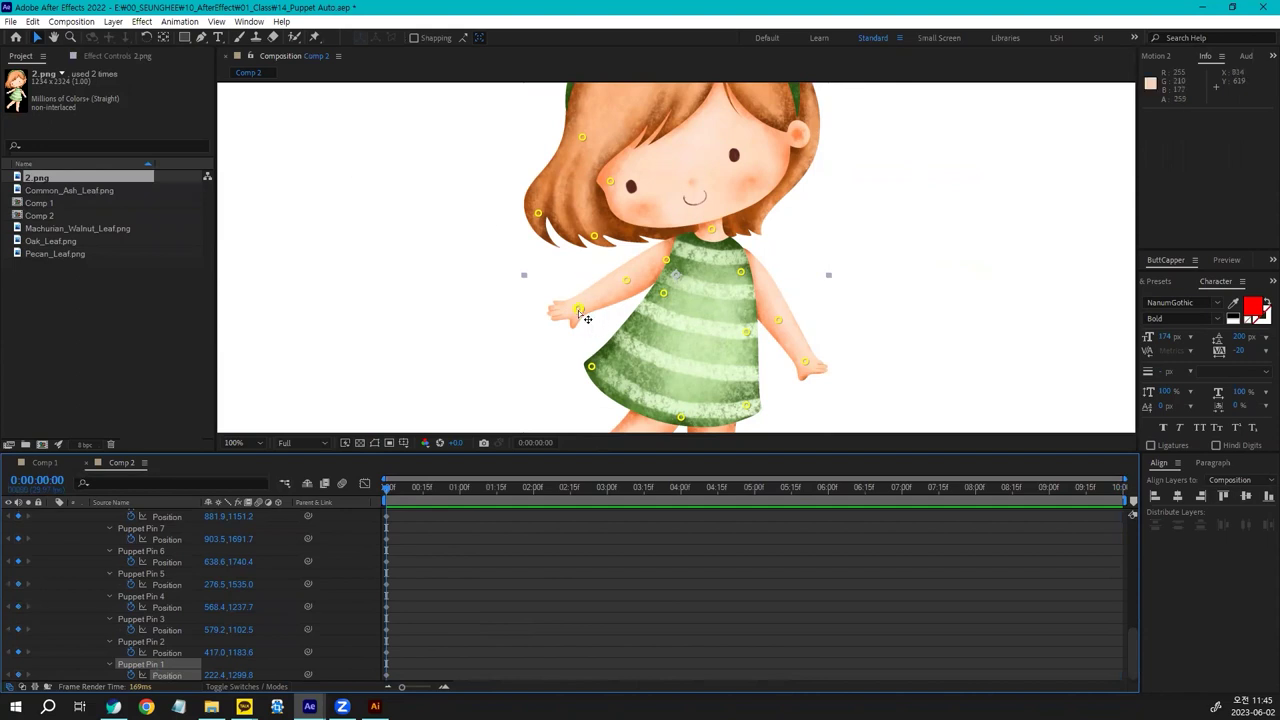
{"action": "mouse_move", "coordinate": [579, 311]}
{"action": "left_mouse_down"}
{"action": "mouse_move", "coordinate": [577, 269]}
{"action": "mouse_move", "coordinate": [583, 309]}
{"action": "mouse_move", "coordinate": [578, 280]}
{"action": "left_mouse_up"}
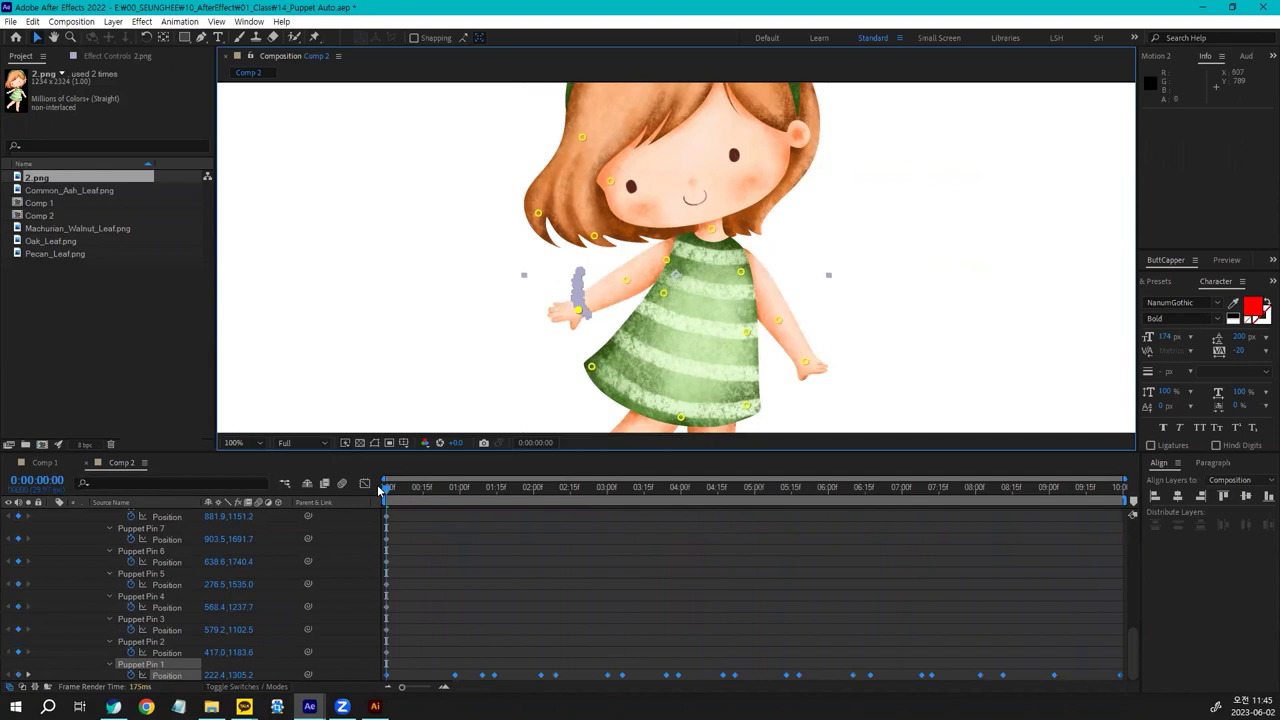
{"action": "key", "text": "space"}
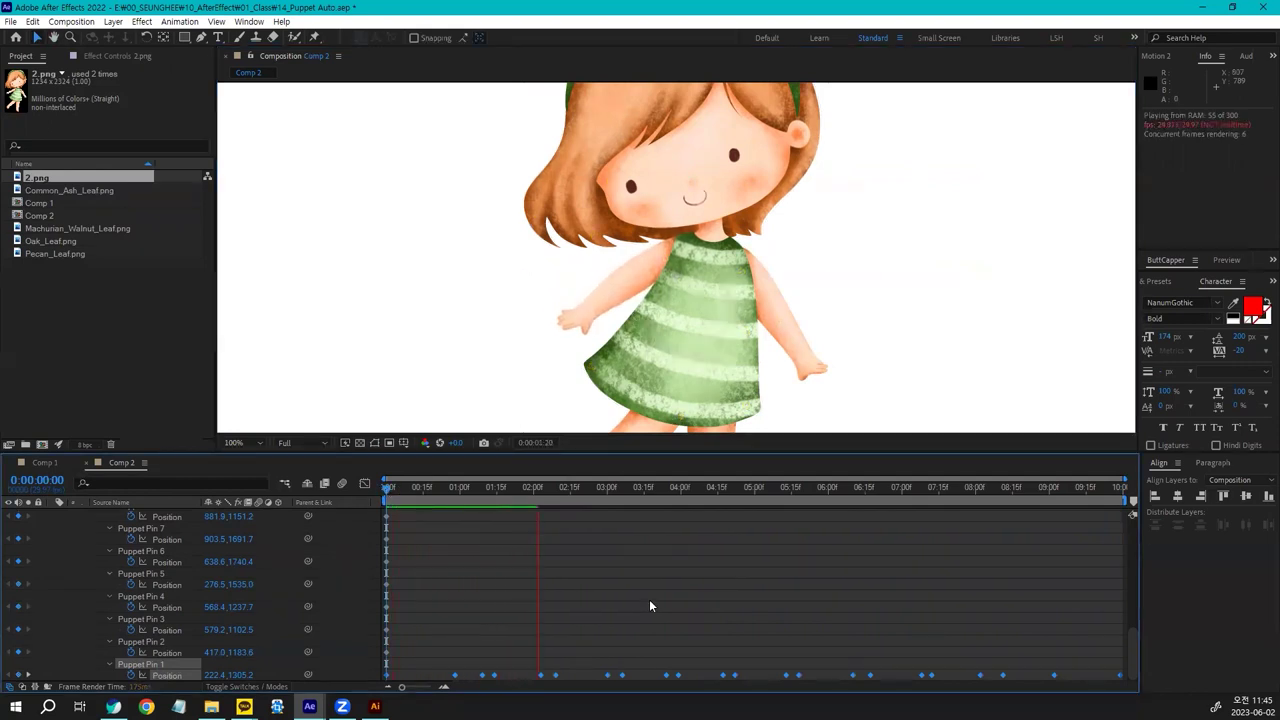
{"action": "key", "text": "space"}
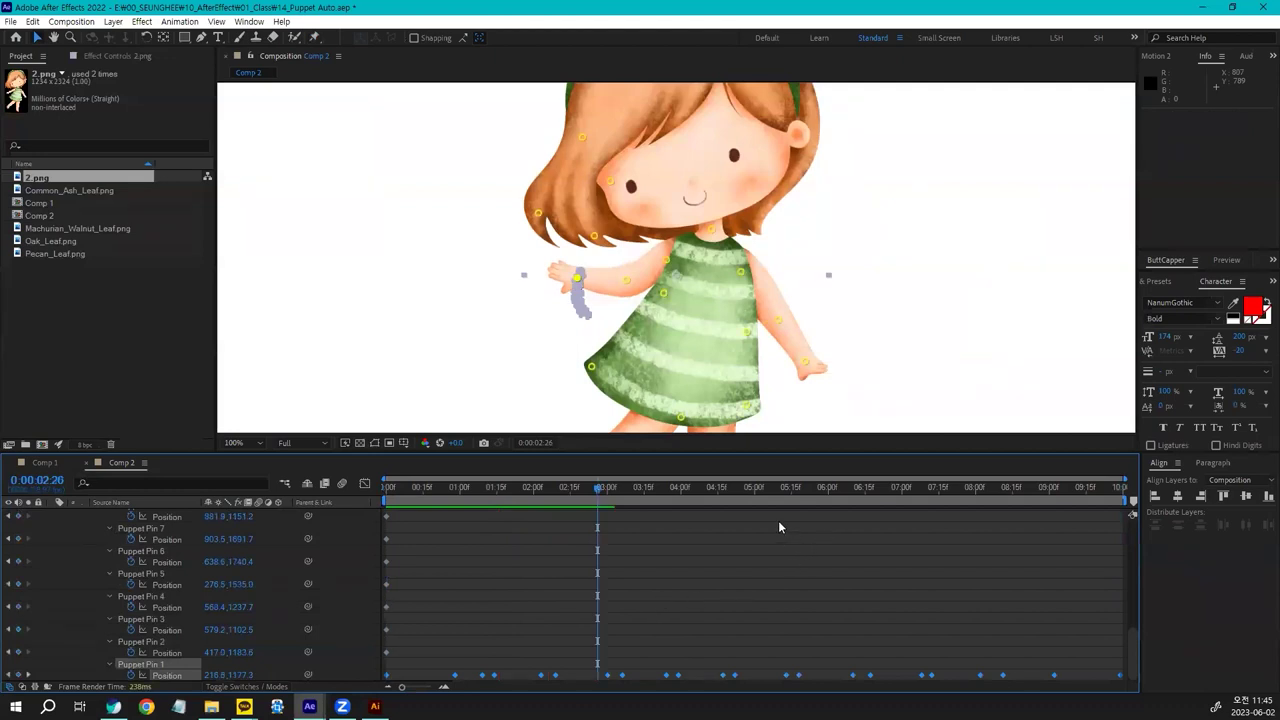
End the work area at 0:00:05:00
{"action": "left_click", "coordinate": [754, 492]}
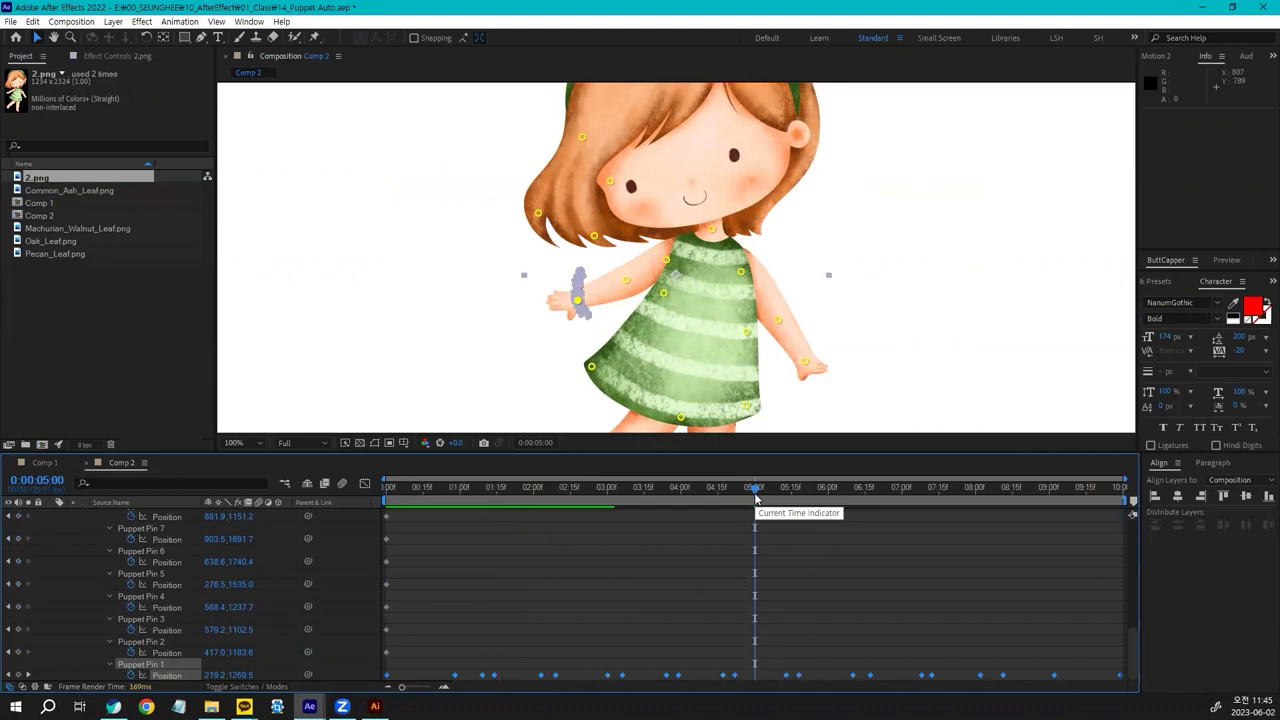
{"action": "key", "text": "n"}
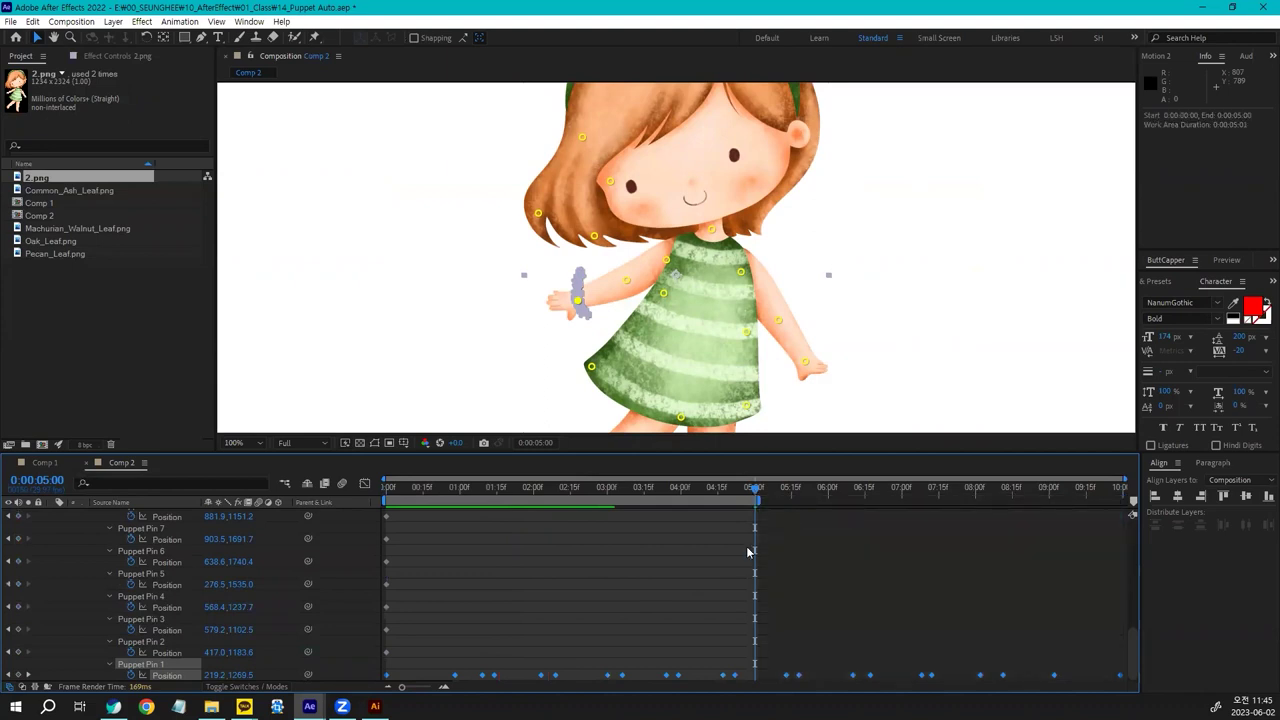
{"action": "mouse_move", "coordinate": [892, 288]}
{"action": "left_mouse_down"}
{"action": "mouse_move", "coordinate": [895, 228]}
{"action": "mouse_move", "coordinate": [963, 220]}
{"action": "left_mouse_up"}
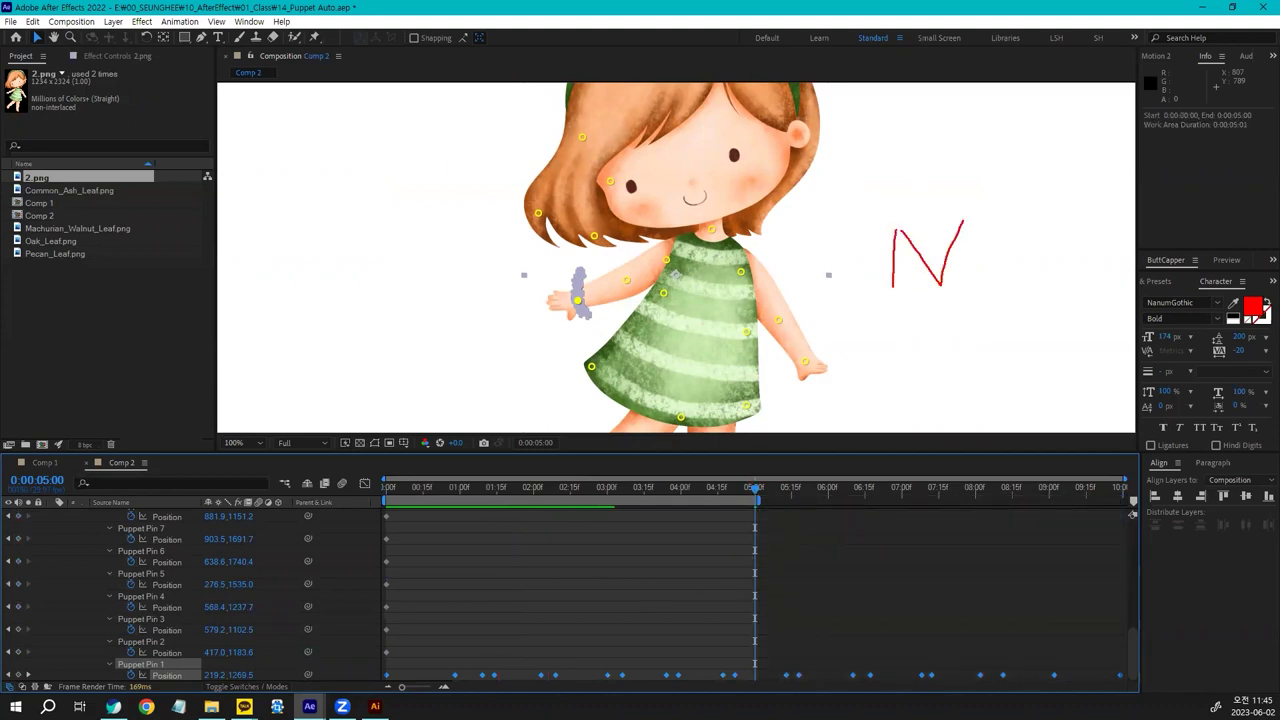
{"action": "mouse_move", "coordinate": [758, 529]}
{"action": "left_mouse_down"}
{"action": "mouse_move", "coordinate": [770, 474]}
{"action": "mouse_move", "coordinate": [765, 525]}
{"action": "left_mouse_up"}
{"action": "key", "text": "Escape"}
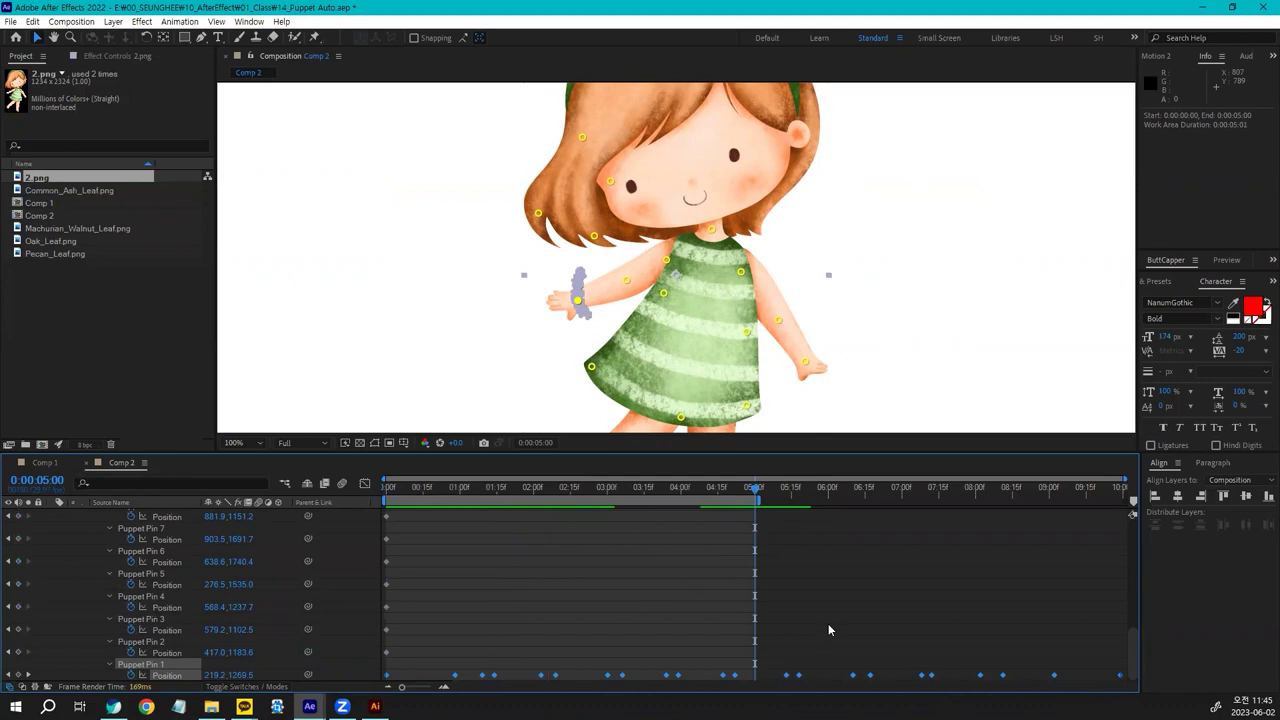
Compress Puppet Pin 1's recorded keyframes in time so the last one falls at 0:00:05:00, and preview the faster wave
{"action": "left_click_drag", "start_coordinate": [1122, 679], "coordinate": [757, 682]}
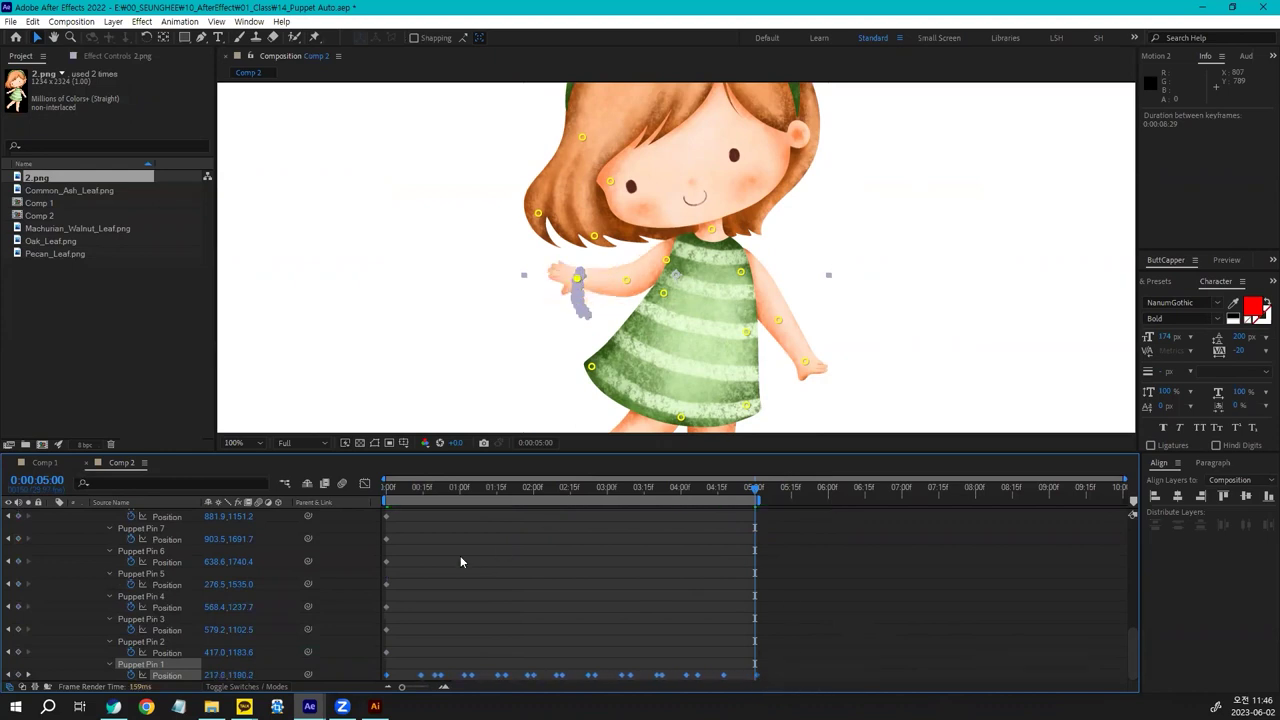
{"action": "left_click", "coordinate": [390, 487]}
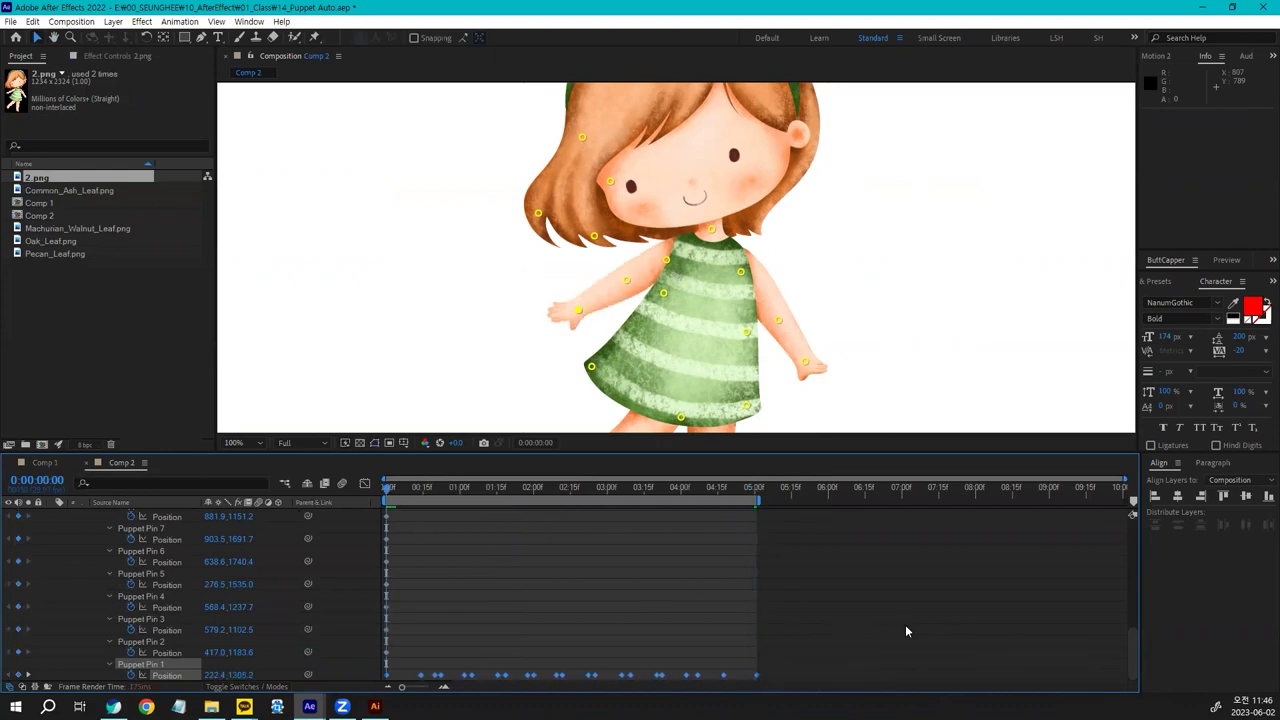
{"action": "key", "text": "space"}
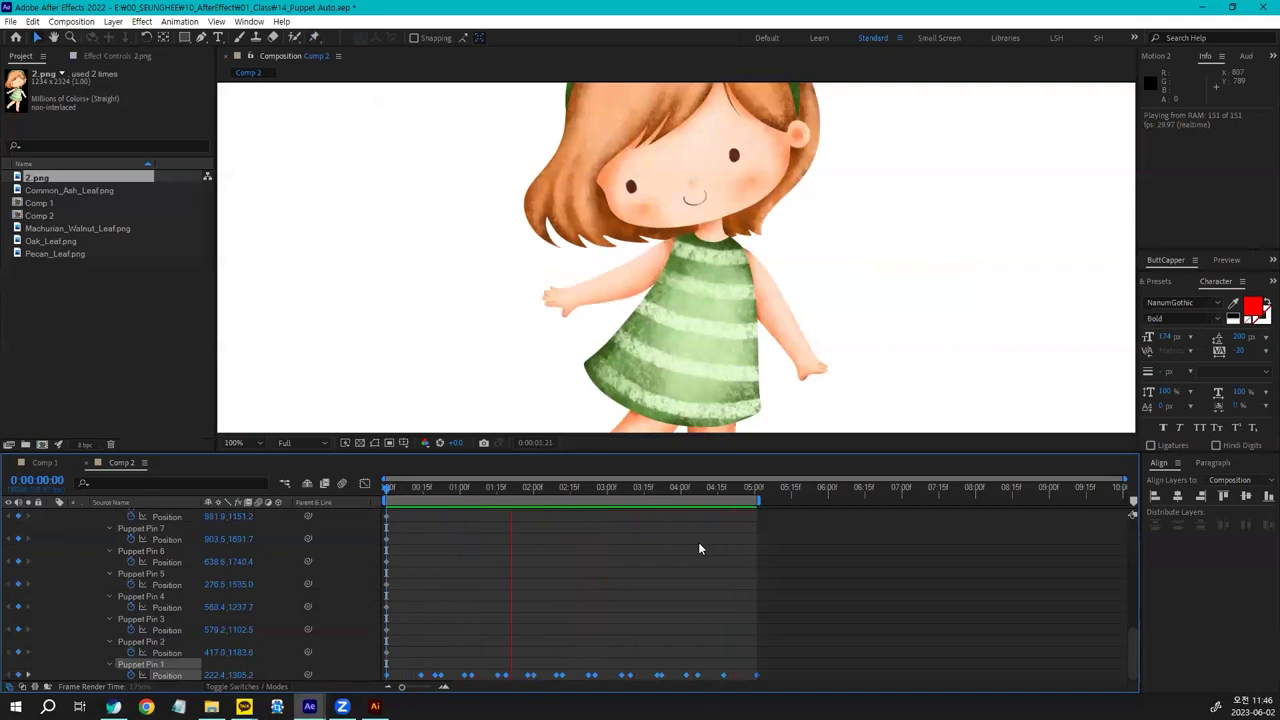
{"action": "key", "text": "space"}
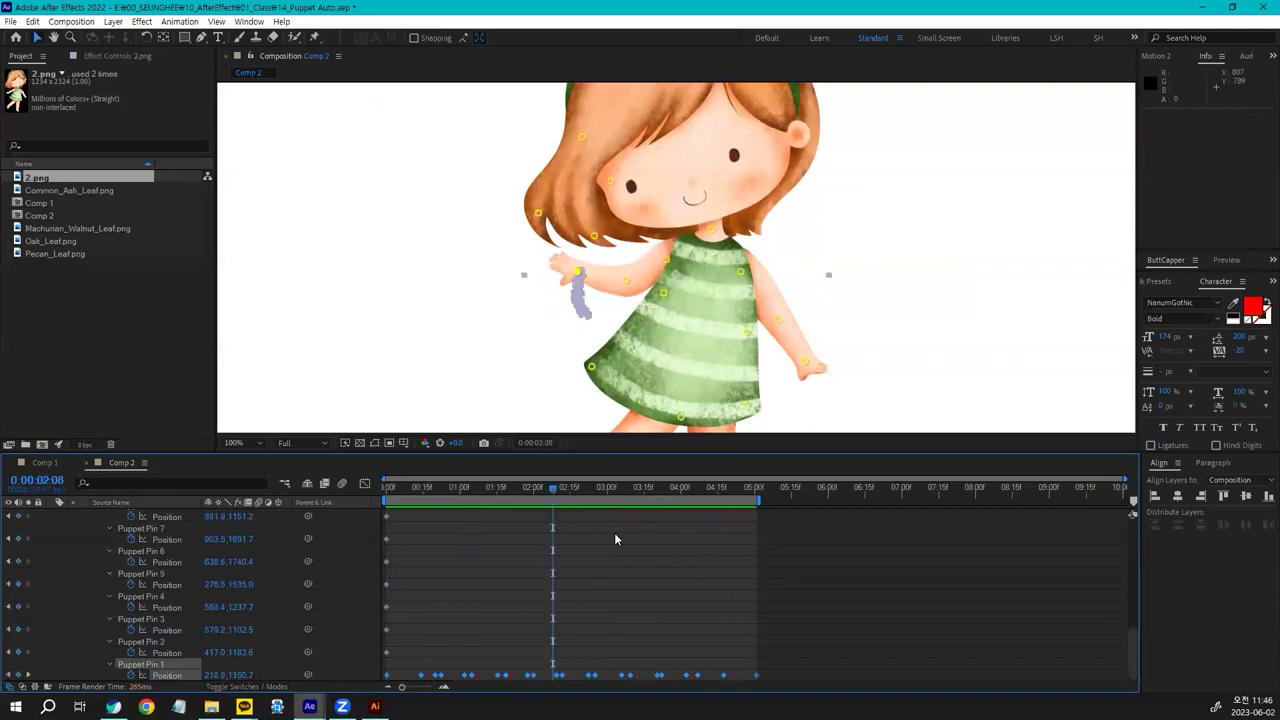
{"action": "left_click_drag", "start_coordinate": [553, 487], "coordinate": [505, 487]}
Try shifting the pin at the top of the girl's head sideways at time 0, and undo the move
{"action": "key", "text": "Home"}
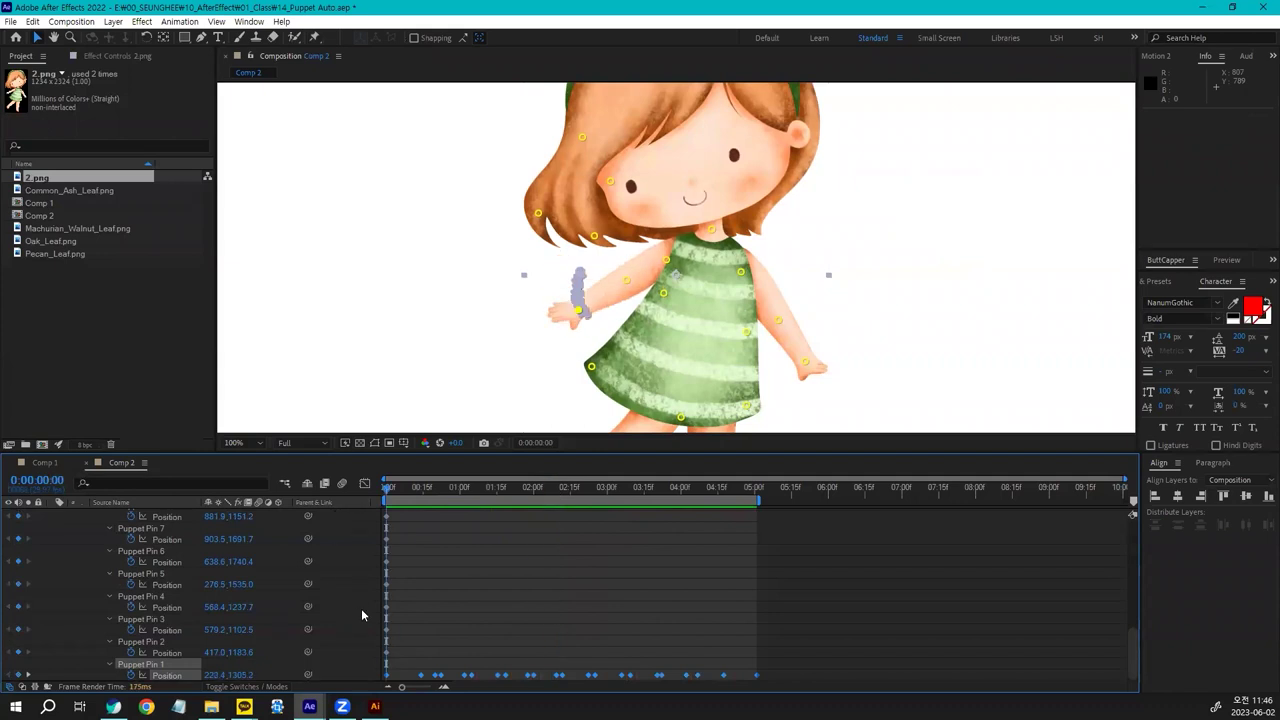
{"action": "left_click", "coordinate": [712, 231]}
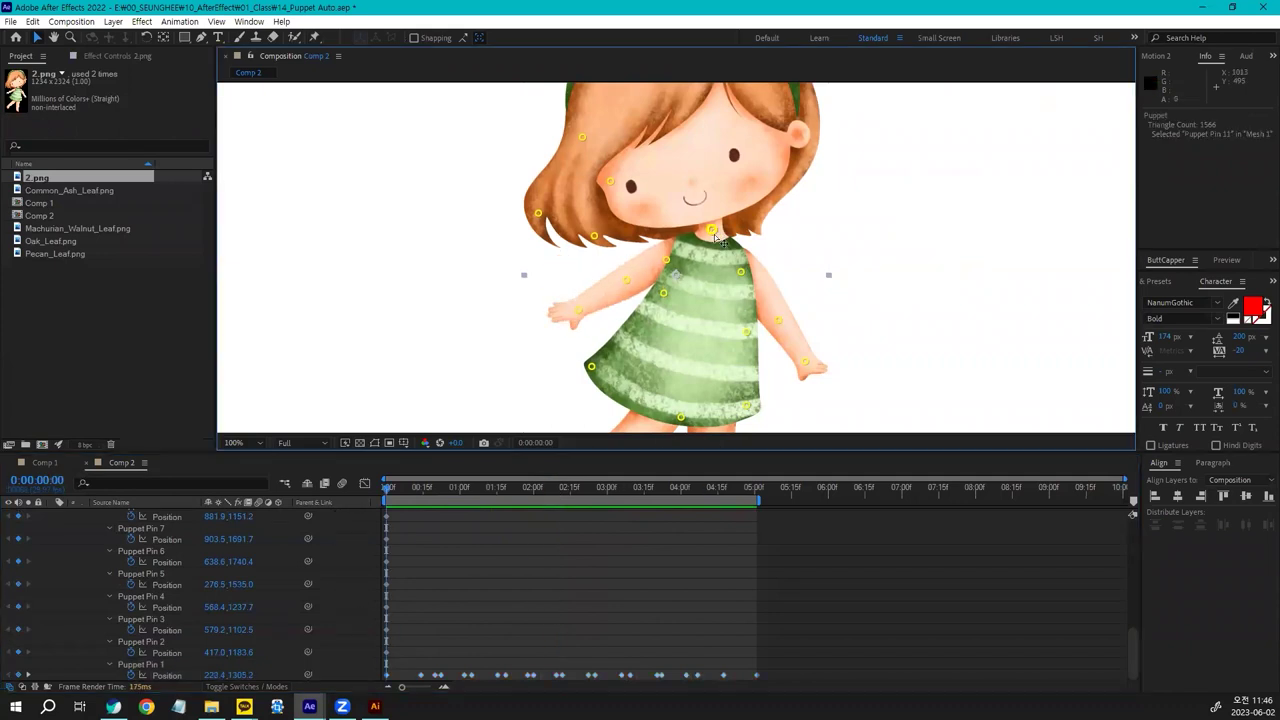
{"action": "scroll", "coordinate": [715, 238], "scroll_direction": "down", "scroll_amount": 2}
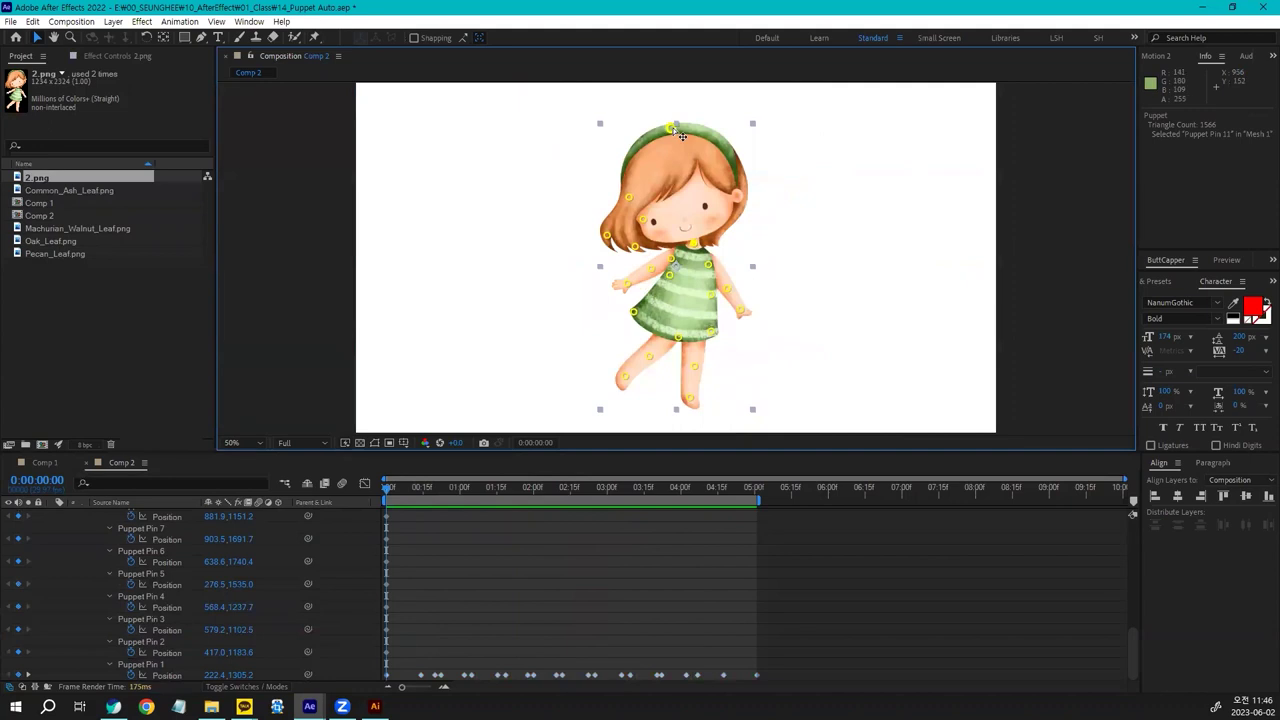
{"action": "scroll", "coordinate": [368, 600], "scroll_direction": "up", "scroll_amount": 10}
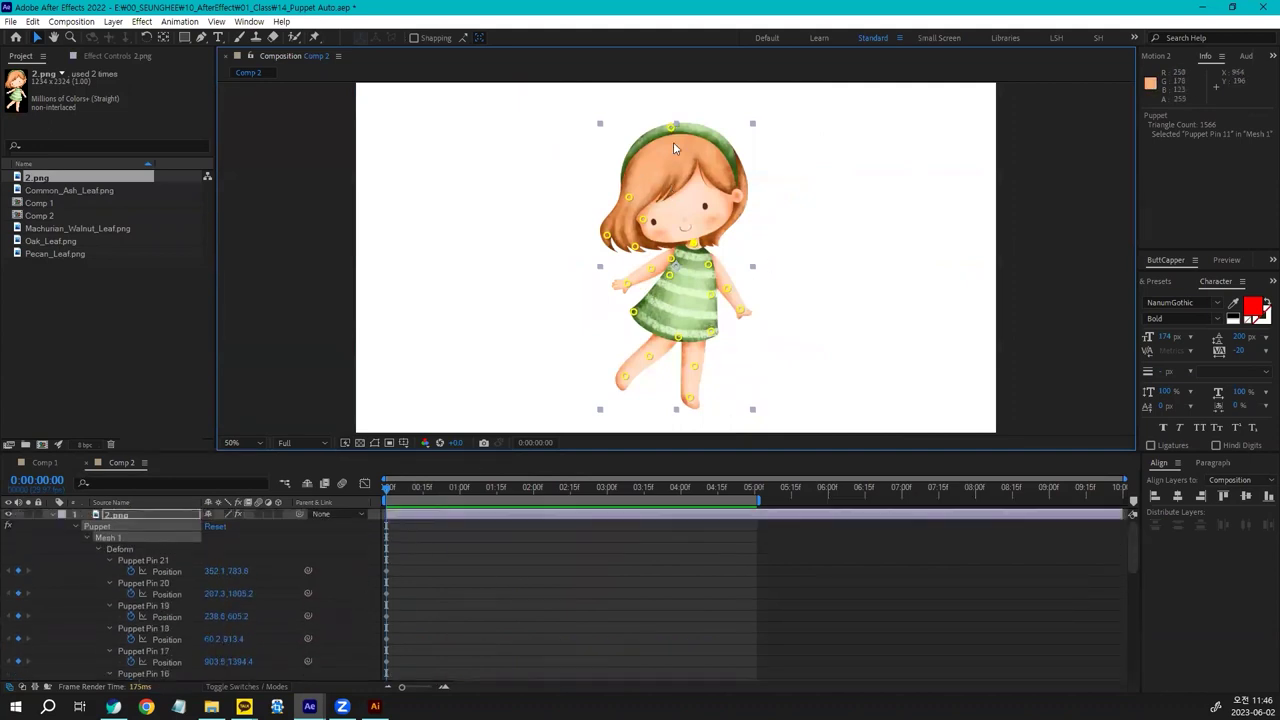
{"action": "left_click_drag", "start_coordinate": [678, 133], "coordinate": [711, 133]}
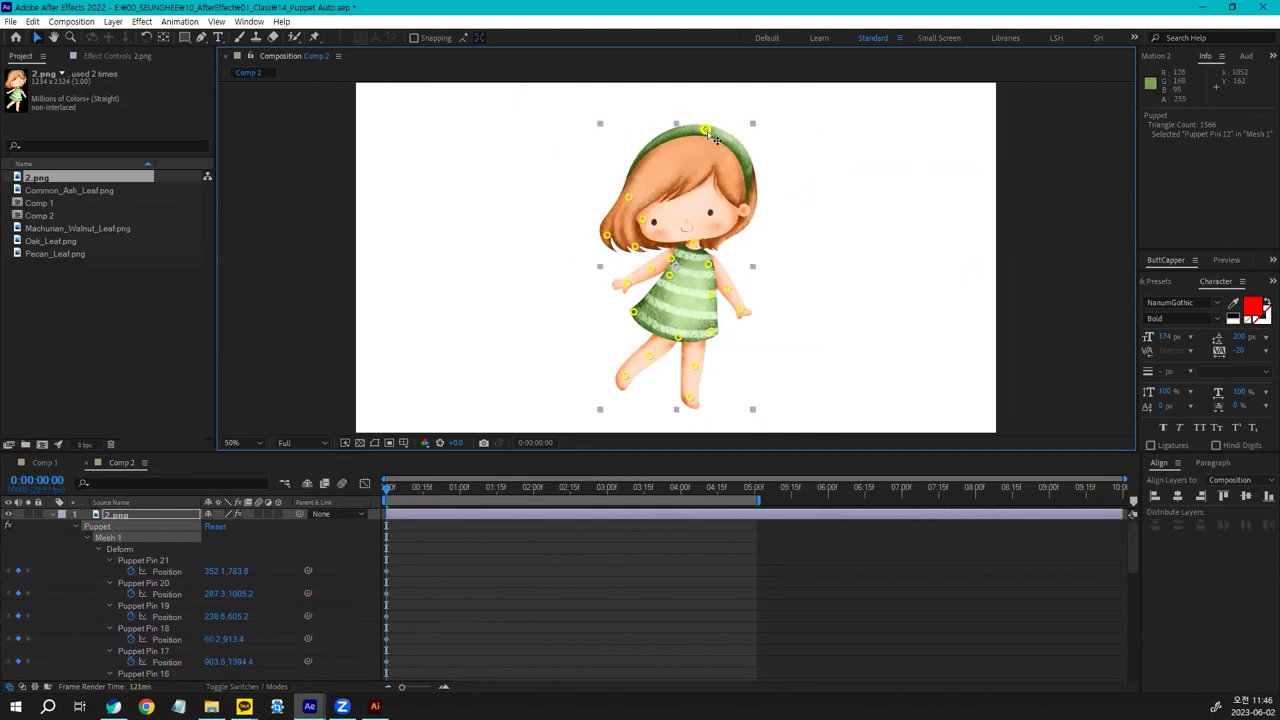
{"action": "key", "text": "ctrl+z"}
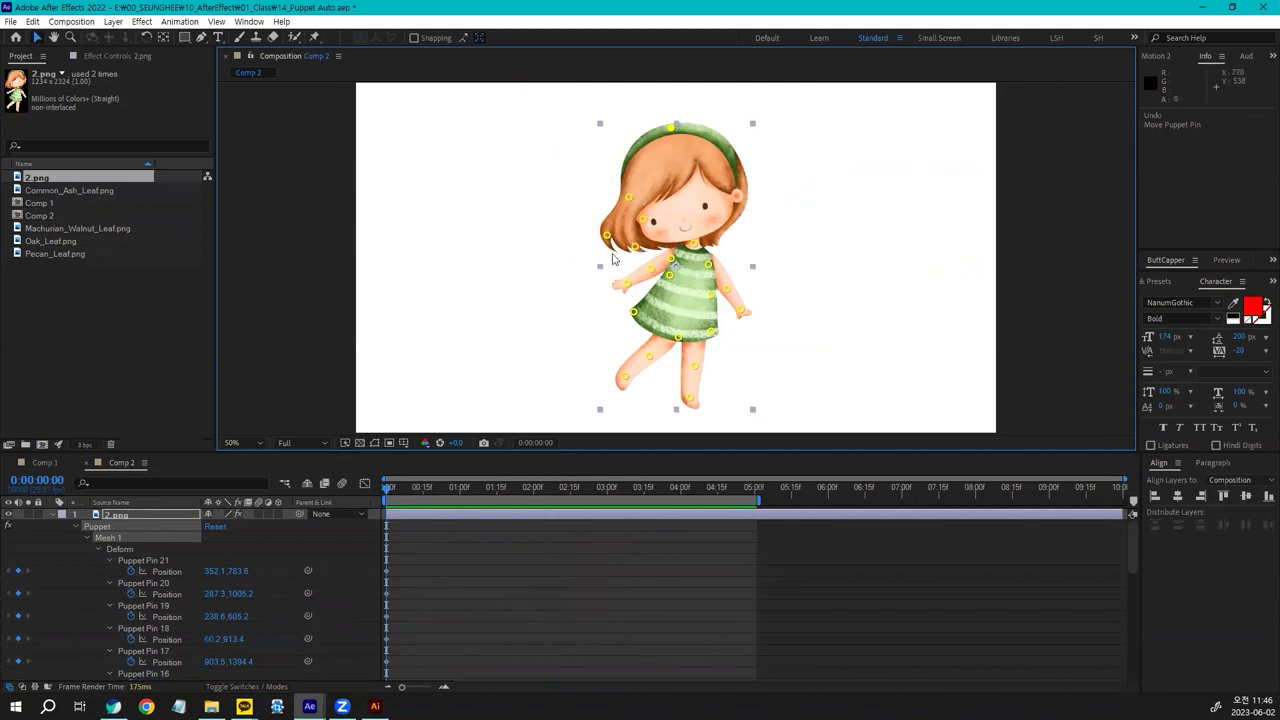
Delete the four puppet pins on the girl's left-side hair and cheek
{"action": "left_click", "coordinate": [636, 250]}
{"action": "key", "text": "Delete"}
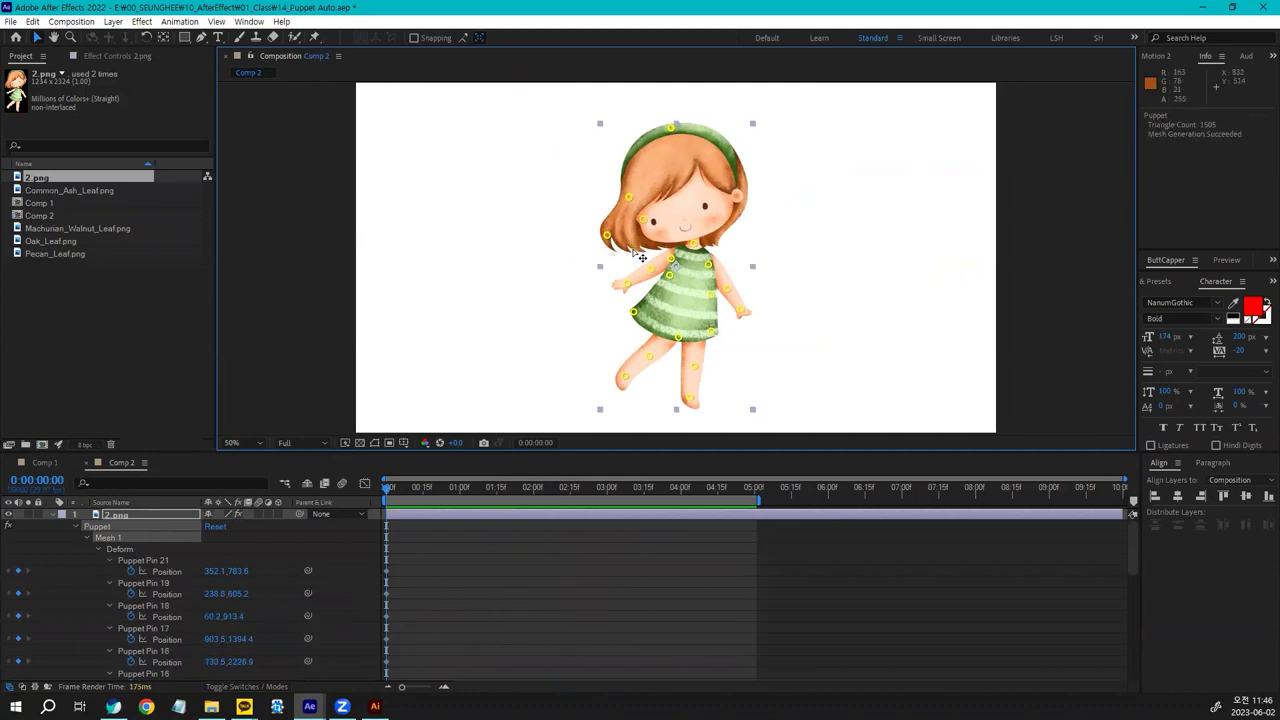
{"action": "left_click", "coordinate": [606, 235]}
{"action": "key", "text": "Delete"}
{"action": "left_click", "coordinate": [629, 199]}
{"action": "key", "text": "Delete"}
{"action": "left_click", "coordinate": [647, 224]}
{"action": "key", "text": "Delete"}
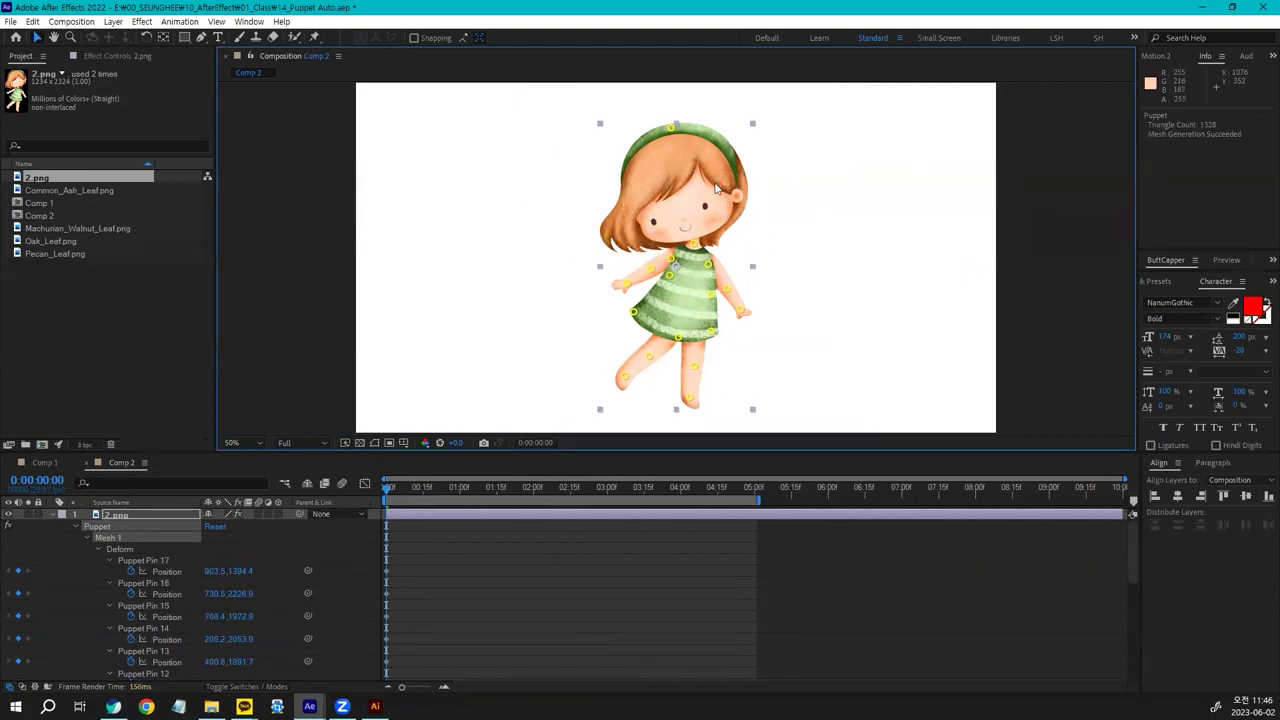
Record the head-top pin swaying side to side from time 0 through the full 10 seconds, and preview the motion
{"action": "left_click", "coordinate": [670, 128]}
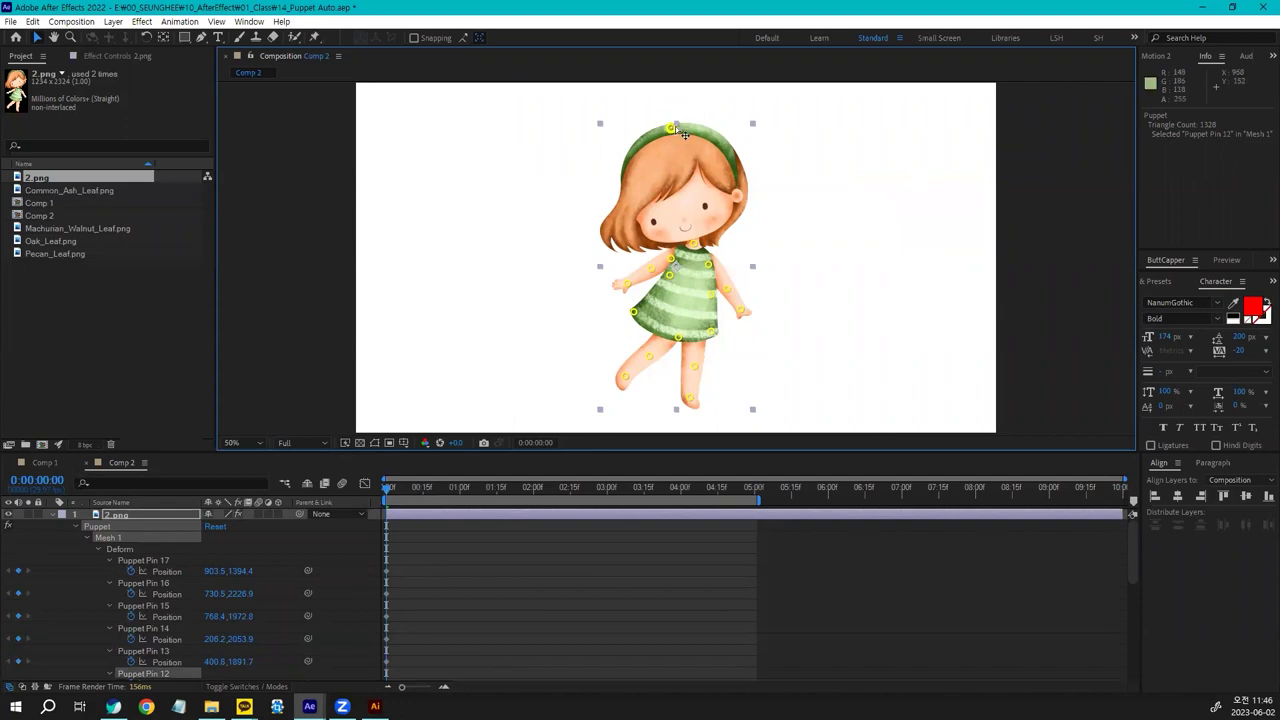
{"action": "mouse_move", "coordinate": [670, 128]}
{"action": "left_mouse_down"}
{"action": "mouse_move", "coordinate": [692, 125]}
{"action": "mouse_move", "coordinate": [666, 115]}
{"action": "mouse_move", "coordinate": [690, 124]}
{"action": "mouse_move", "coordinate": [665, 130]}
{"action": "mouse_move", "coordinate": [668, 120]}
{"action": "left_mouse_up"}
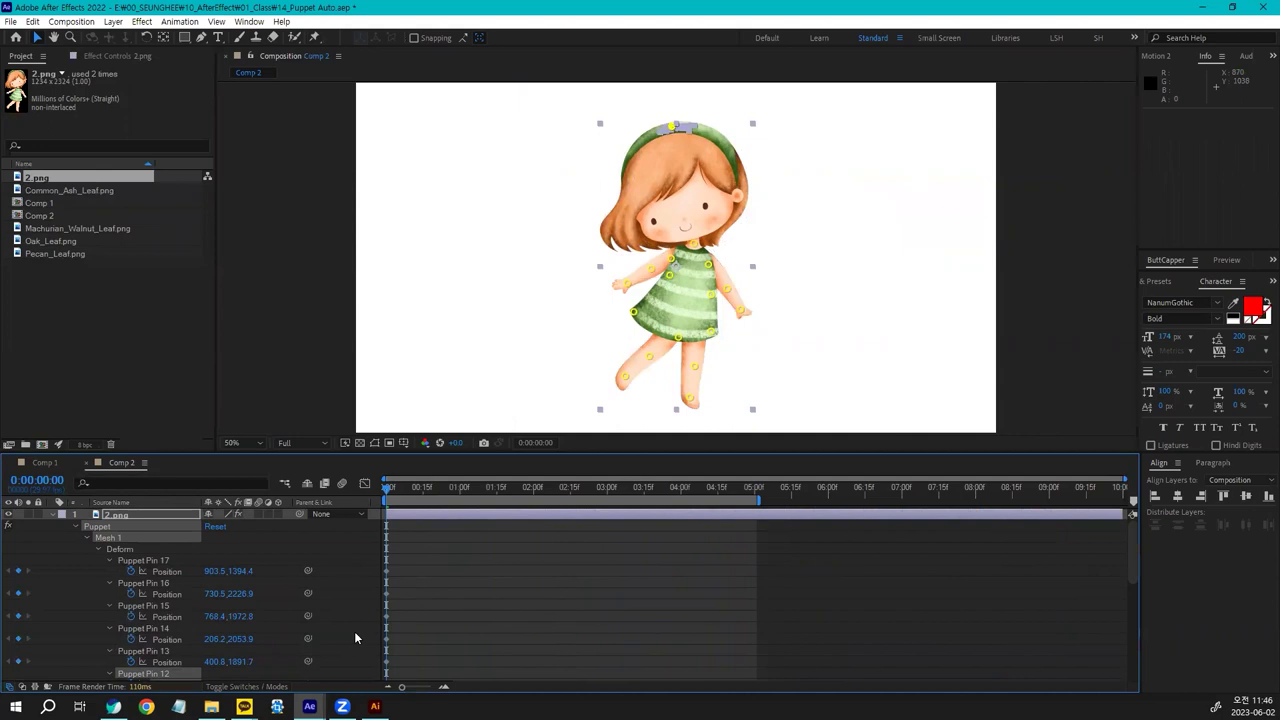
{"action": "key", "text": "space"}
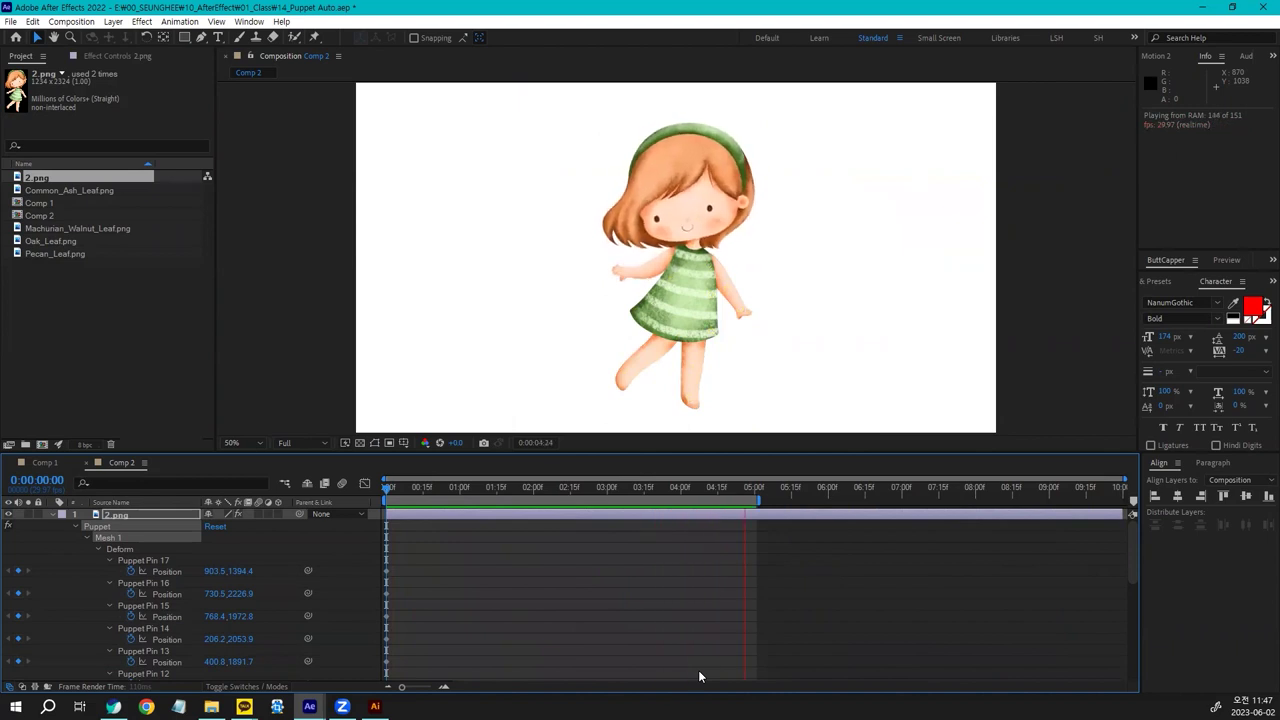
{"action": "key", "text": "space"}
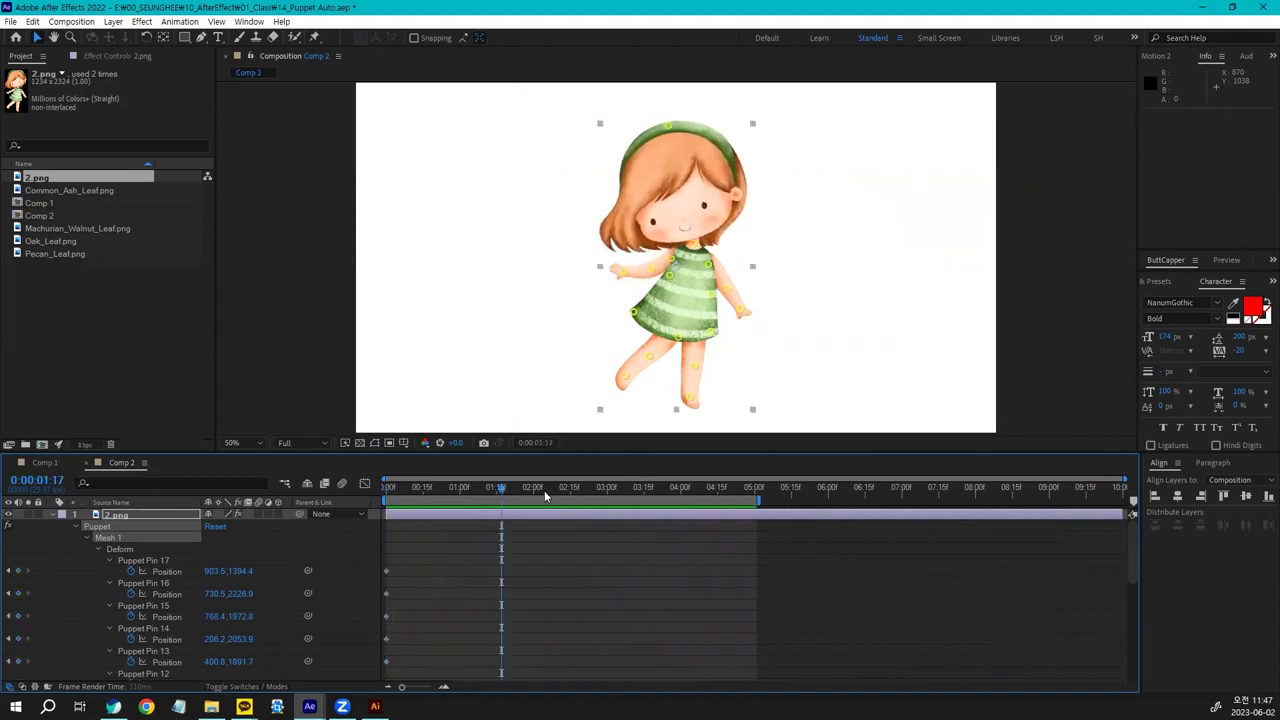
Delete all Puppet Pin 12 position keyframes that fall after the end of the work area
{"action": "left_click_drag", "start_coordinate": [535, 452], "coordinate": [537, 385]}
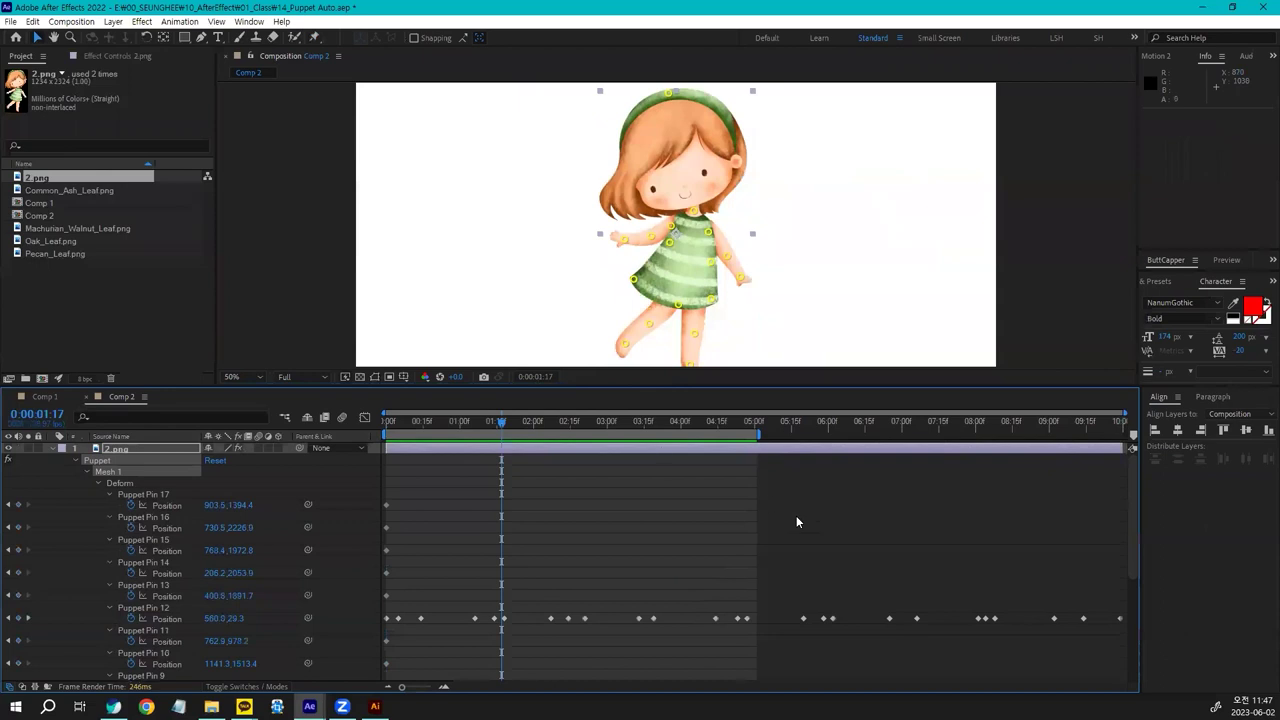
{"action": "left_click_drag", "start_coordinate": [784, 596], "coordinate": [1150, 631]}
{"action": "key", "text": "Delete"}
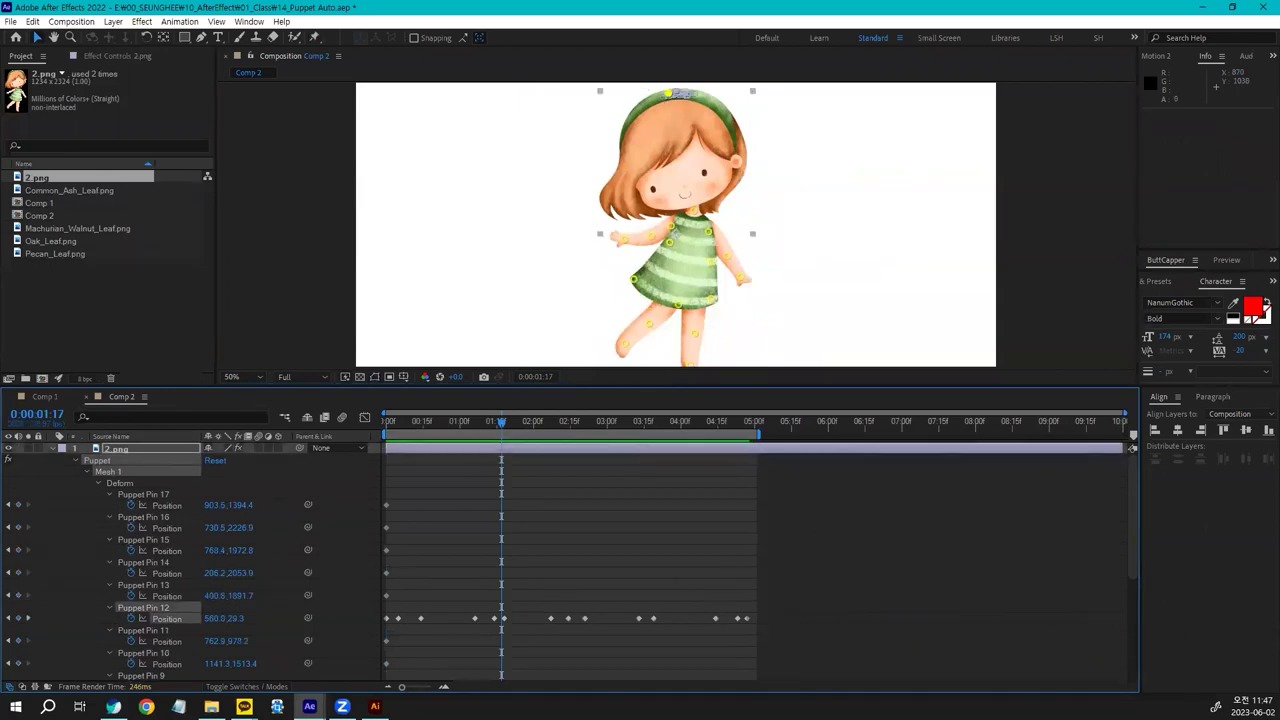
Copy Puppet Pin 12's position keyframe at time 0 to 0:00:05:01 so the head sway loops
{"action": "left_click", "coordinate": [388, 620]}
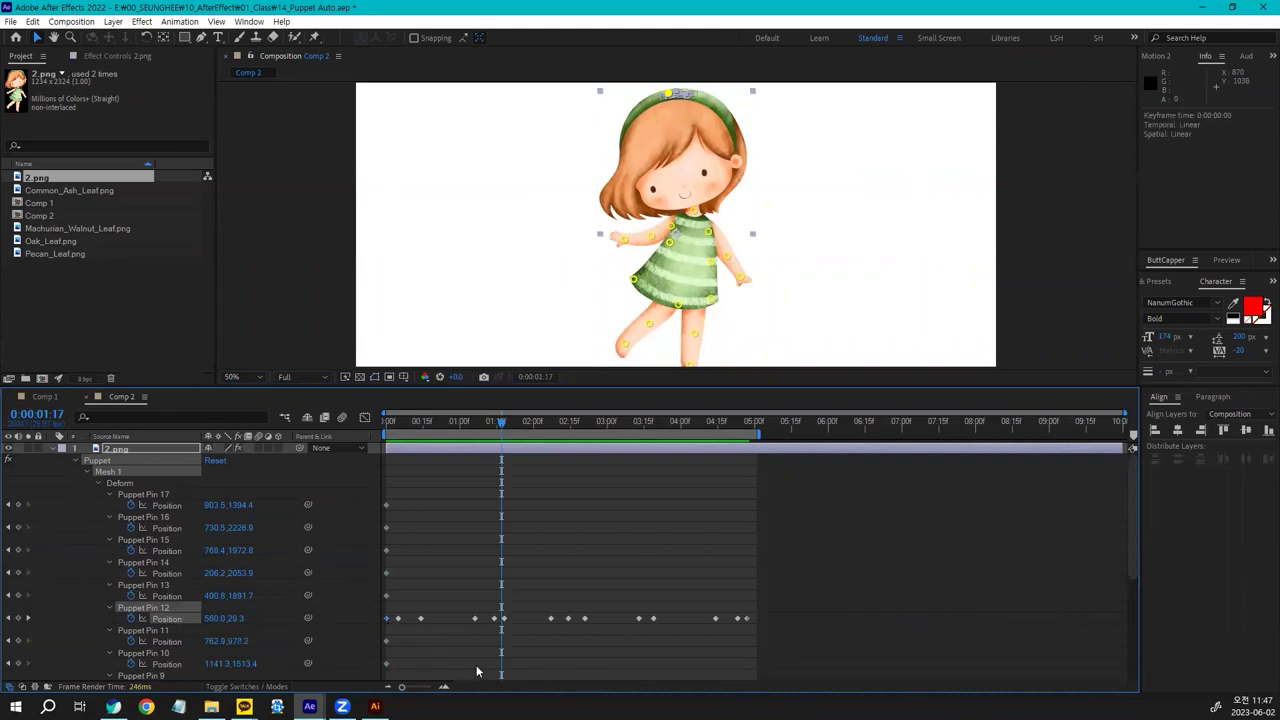
{"action": "key", "text": "ctrl+c"}
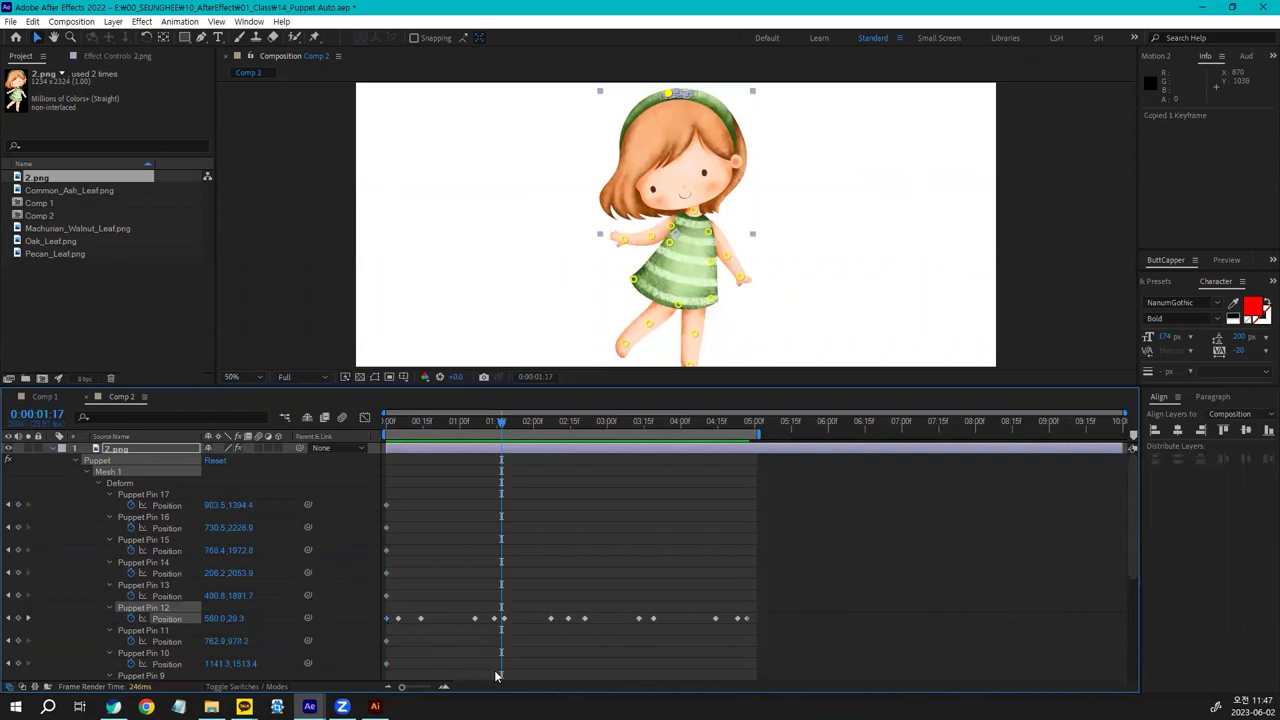
{"action": "left_click", "coordinate": [757, 428]}
{"action": "key", "text": "ctrl+v"}
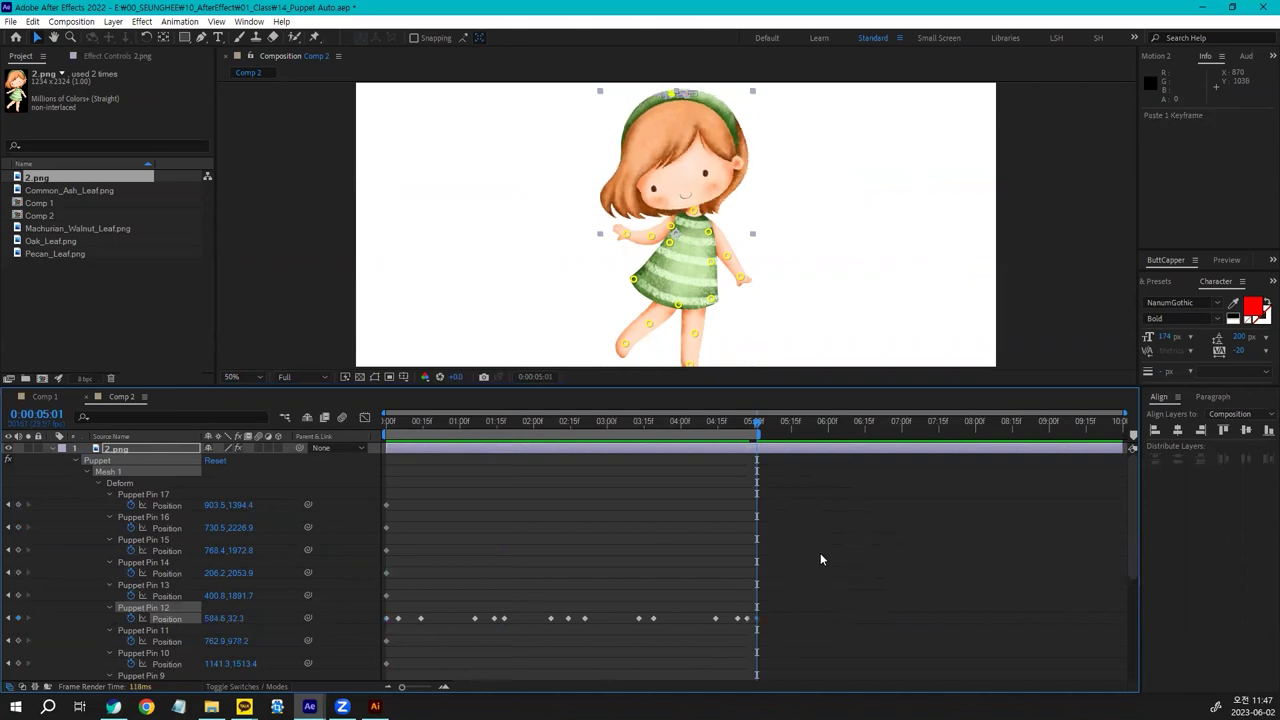
Replace Puppet Pin 1's last position keyframe with a copy of its time 0 keyframe at 0:00:05:01
{"action": "left_click_drag", "start_coordinate": [740, 419], "coordinate": [386, 420]}
{"action": "scroll", "coordinate": [810, 628], "scroll_direction": "down", "scroll_amount": 4}
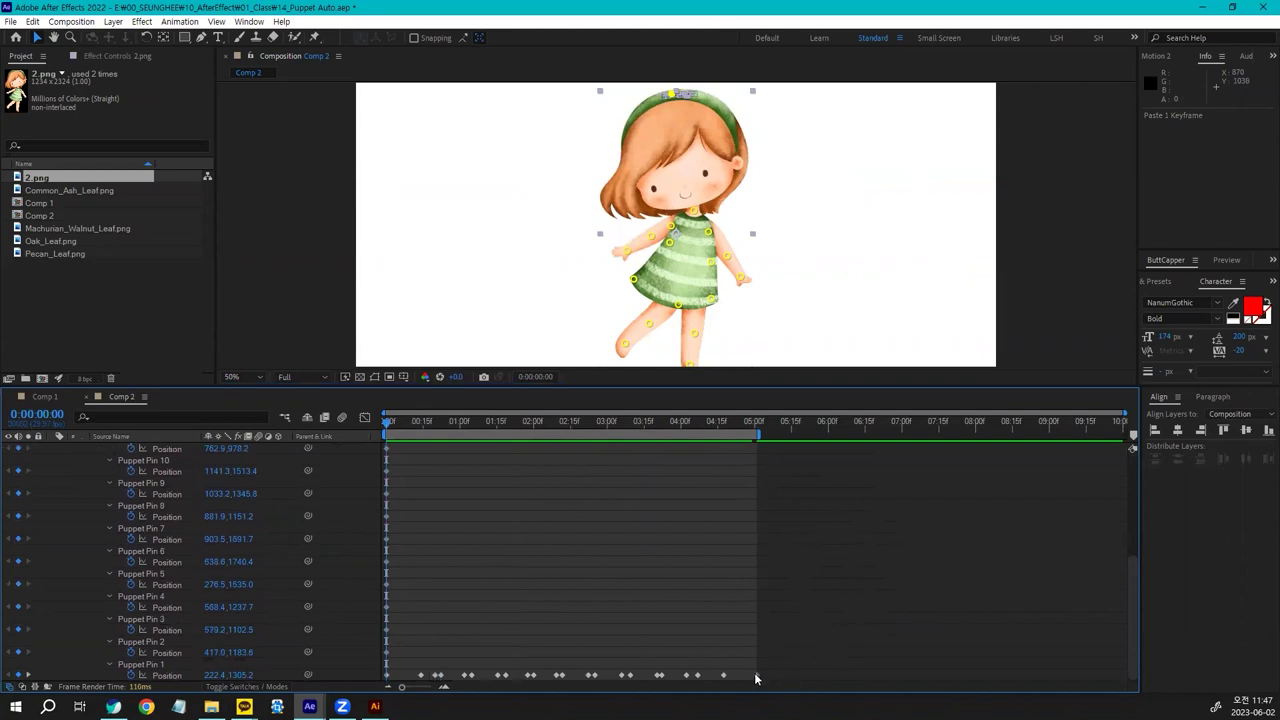
{"action": "left_click", "coordinate": [757, 678]}
{"action": "key", "text": "Delete"}
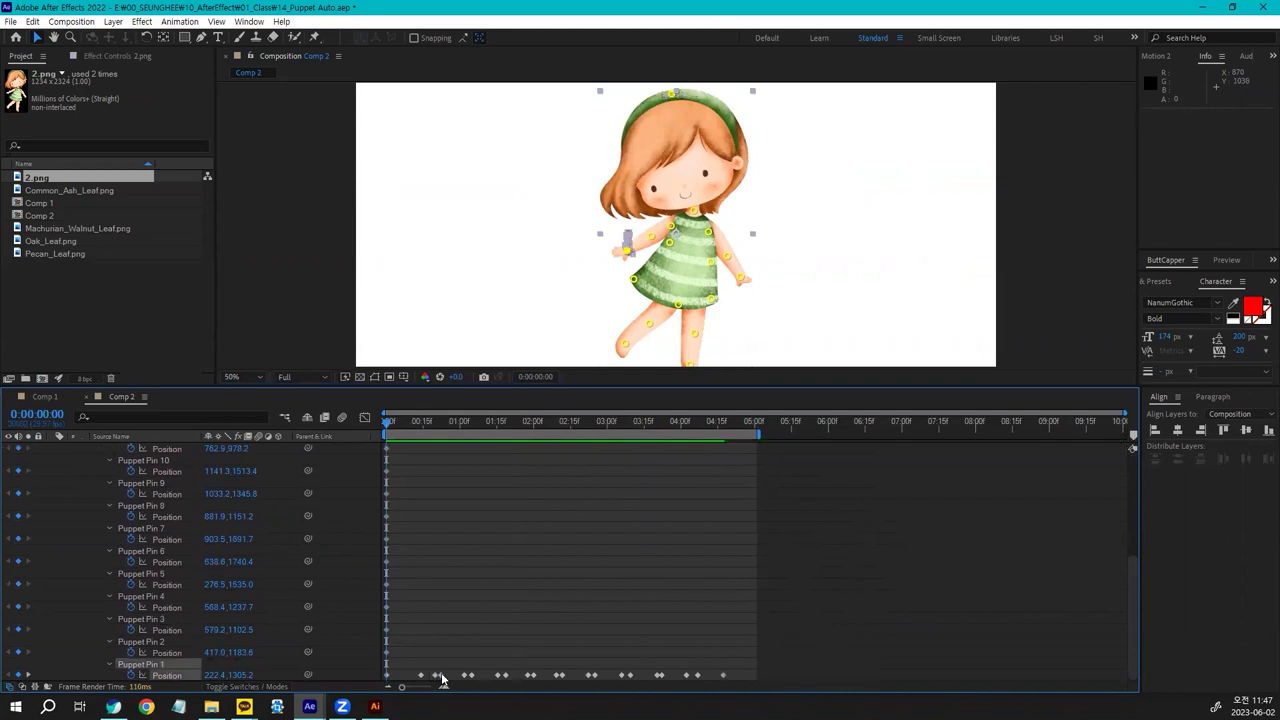
{"action": "left_click", "coordinate": [387, 677]}
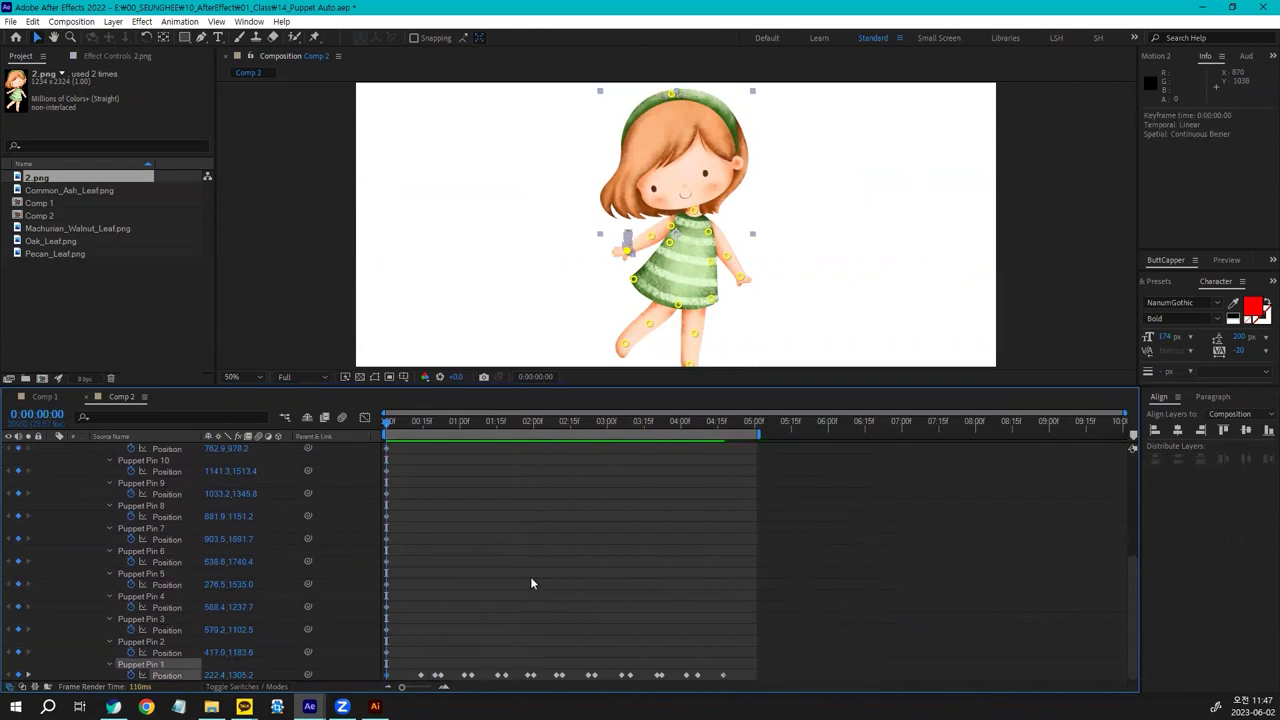
{"action": "key", "text": "ctrl+c"}
{"action": "left_click", "coordinate": [757, 424]}
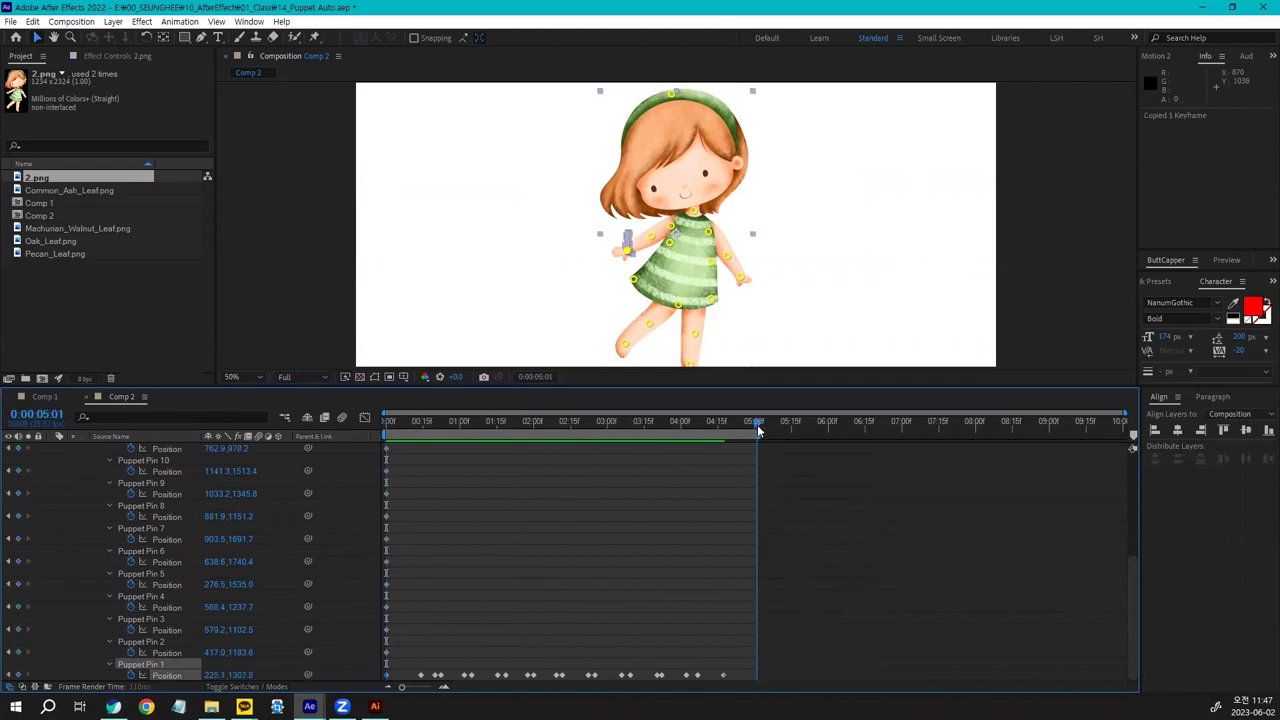
{"action": "key", "text": "ctrl+v"}
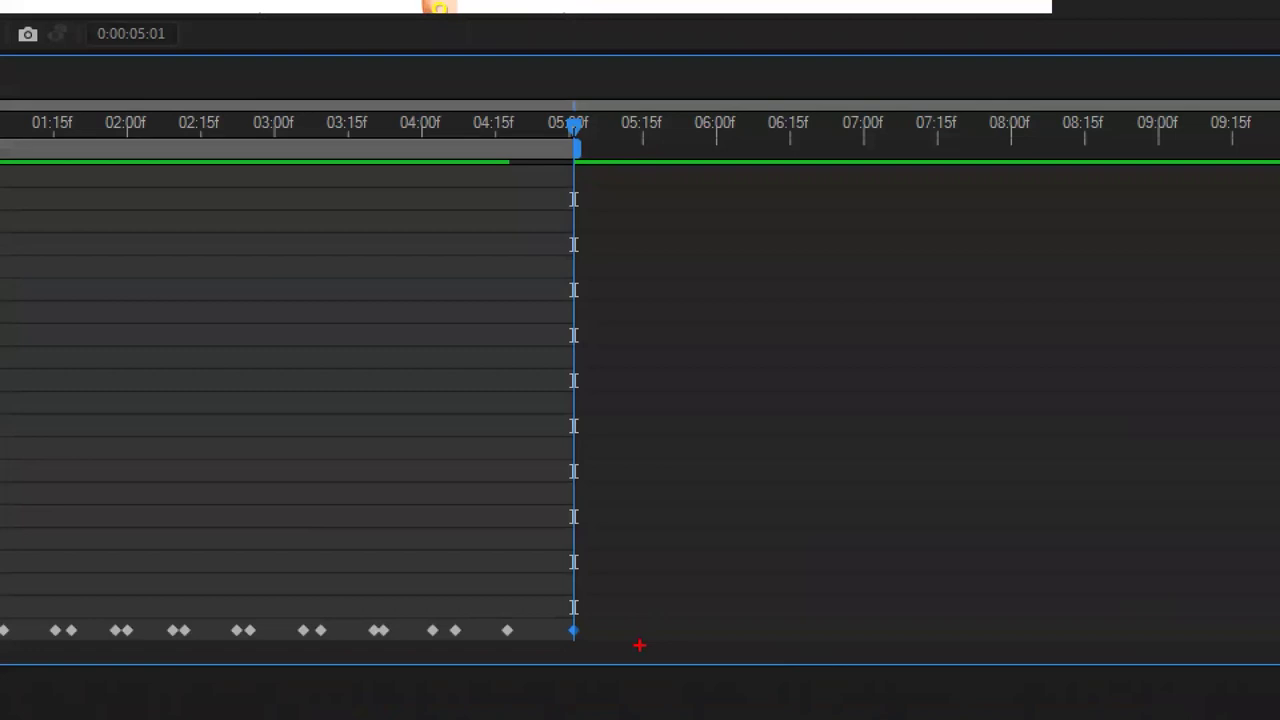
Examine the timeline up close at 0:00:05:00 and 0:00:05:01, around Puppet Pin 1's last keyframe
{"action": "mouse_move", "coordinate": [600, 620]}
{"action": "left_mouse_down"}
{"action": "mouse_move", "coordinate": [594, 650]}
{"action": "mouse_move", "coordinate": [614, 620]}
{"action": "left_mouse_up"}
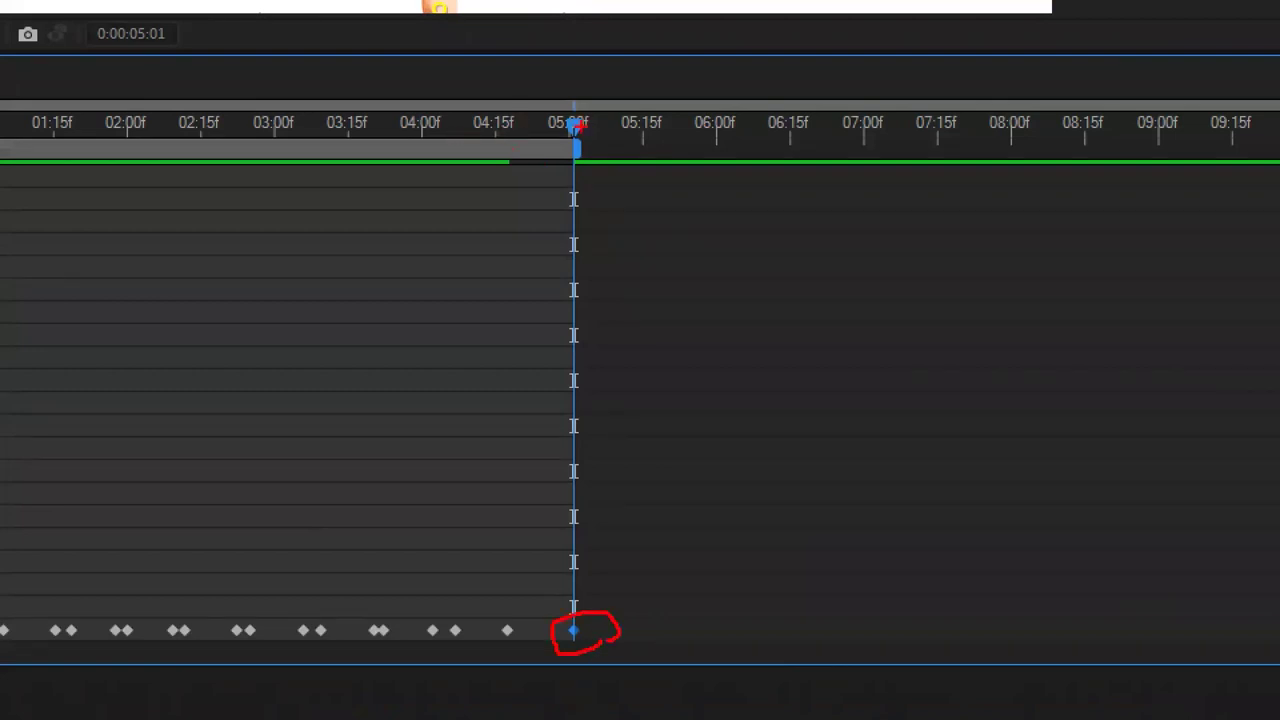
{"action": "key", "text": "Escape"}
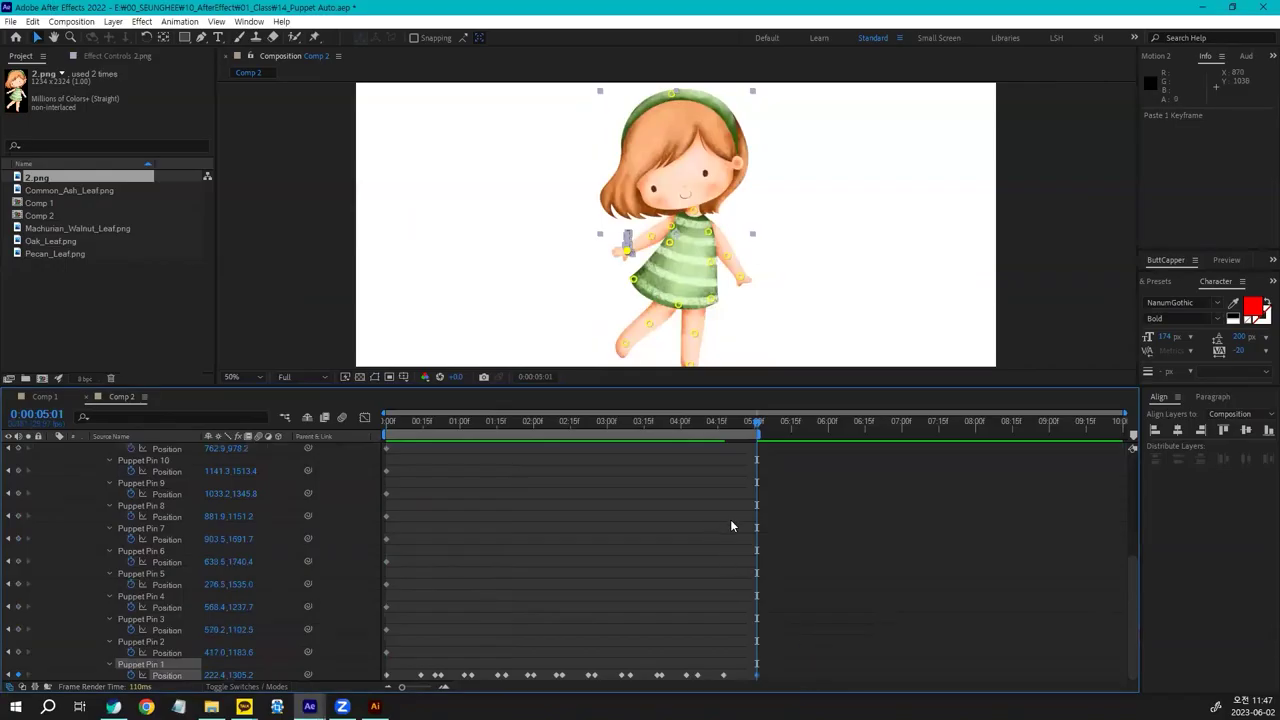
{"action": "key", "text": "End"}
{"action": "left_click", "coordinate": [745, 424]}
{"action": "left_click", "coordinate": [755, 424]}
{"action": "left_click", "coordinate": [757, 425]}
{"action": "key", "text": "equal"}
{"action": "key", "text": "equal"}
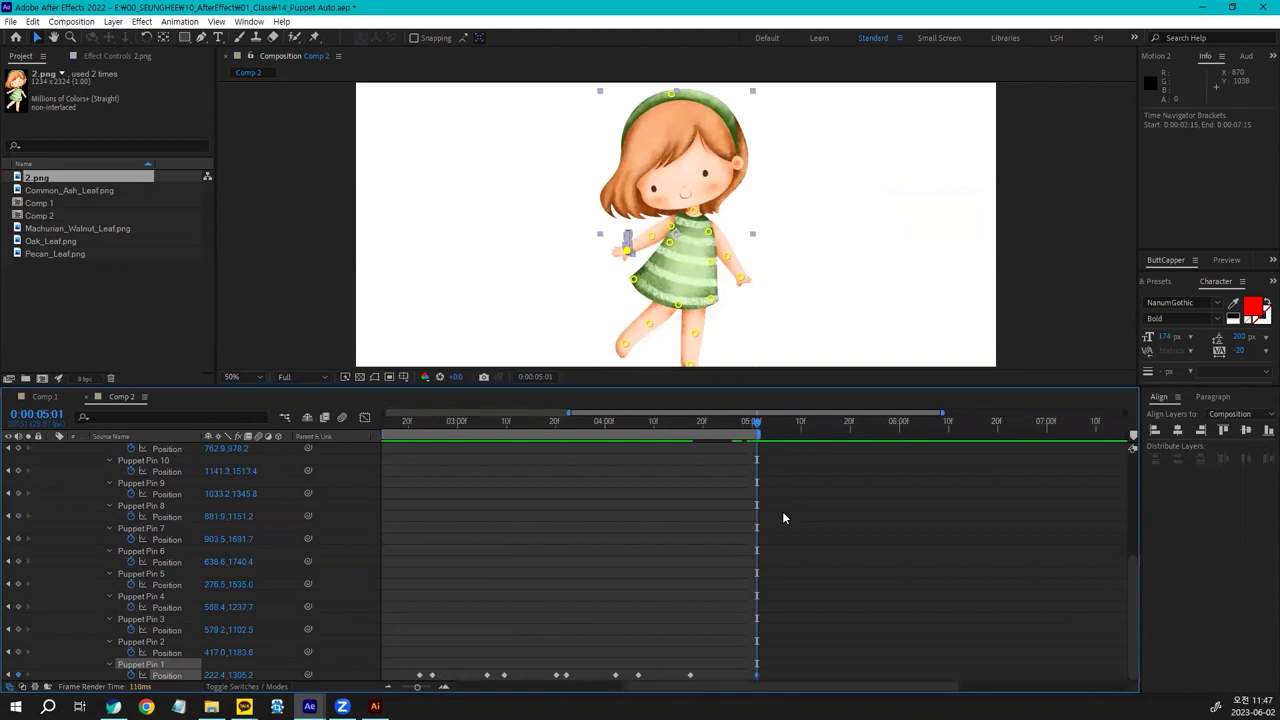
{"action": "left_click", "coordinate": [750, 424]}
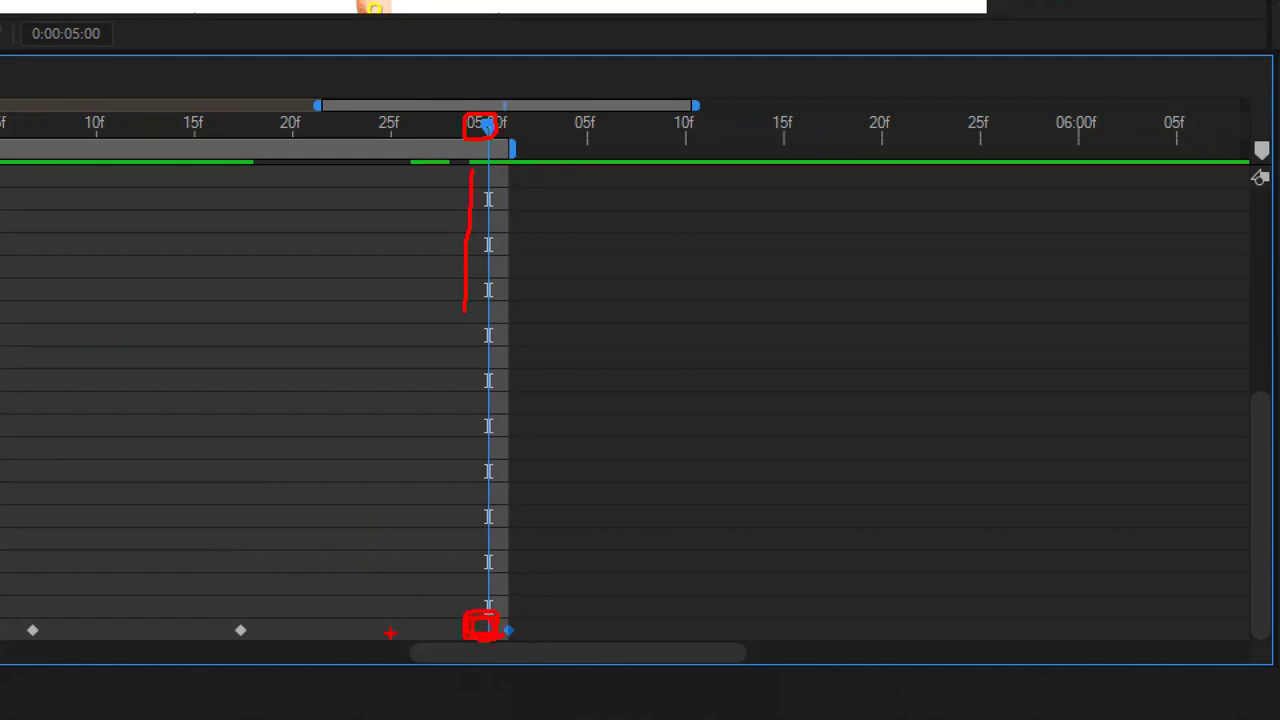
{"action": "mouse_move", "coordinate": [28, 484]}
{"action": "left_mouse_down"}
{"action": "mouse_move", "coordinate": [60, 506]}
{"action": "mouse_move", "coordinate": [24, 518]}
{"action": "mouse_move", "coordinate": [52, 424]}
{"action": "left_mouse_up"}
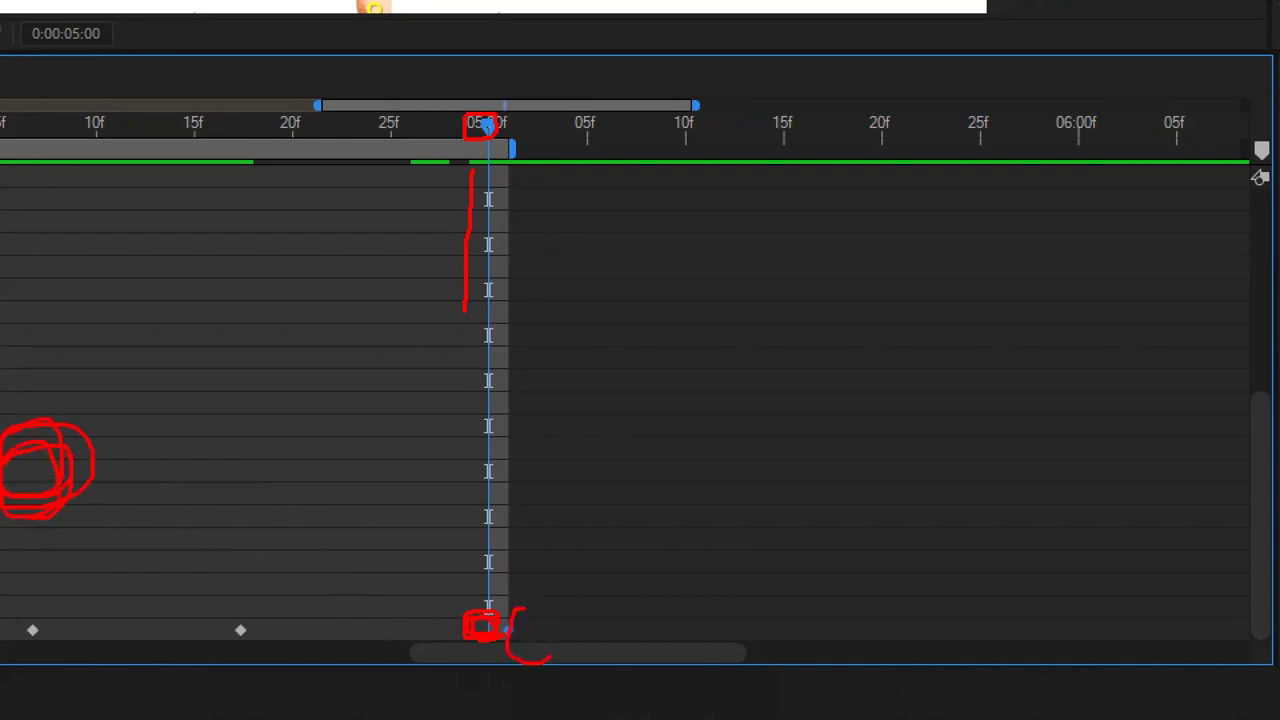
{"action": "mouse_move", "coordinate": [232, 534]}
{"action": "left_mouse_down"}
{"action": "mouse_move", "coordinate": [232, 620]}
{"action": "mouse_move", "coordinate": [270, 565]}
{"action": "mouse_move", "coordinate": [240, 540]}
{"action": "mouse_move", "coordinate": [538, 522]}
{"action": "mouse_move", "coordinate": [406, 558]}
{"action": "left_mouse_up"}
{"action": "mouse_move", "coordinate": [238, 519]}
{"action": "left_mouse_down"}
{"action": "mouse_move", "coordinate": [505, 519]}
{"action": "mouse_move", "coordinate": [420, 558]}
{"action": "left_mouse_up"}
{"action": "mouse_move", "coordinate": [262, 551]}
{"action": "left_mouse_down"}
{"action": "mouse_move", "coordinate": [500, 551]}
{"action": "mouse_move", "coordinate": [418, 602]}
{"action": "left_mouse_up"}
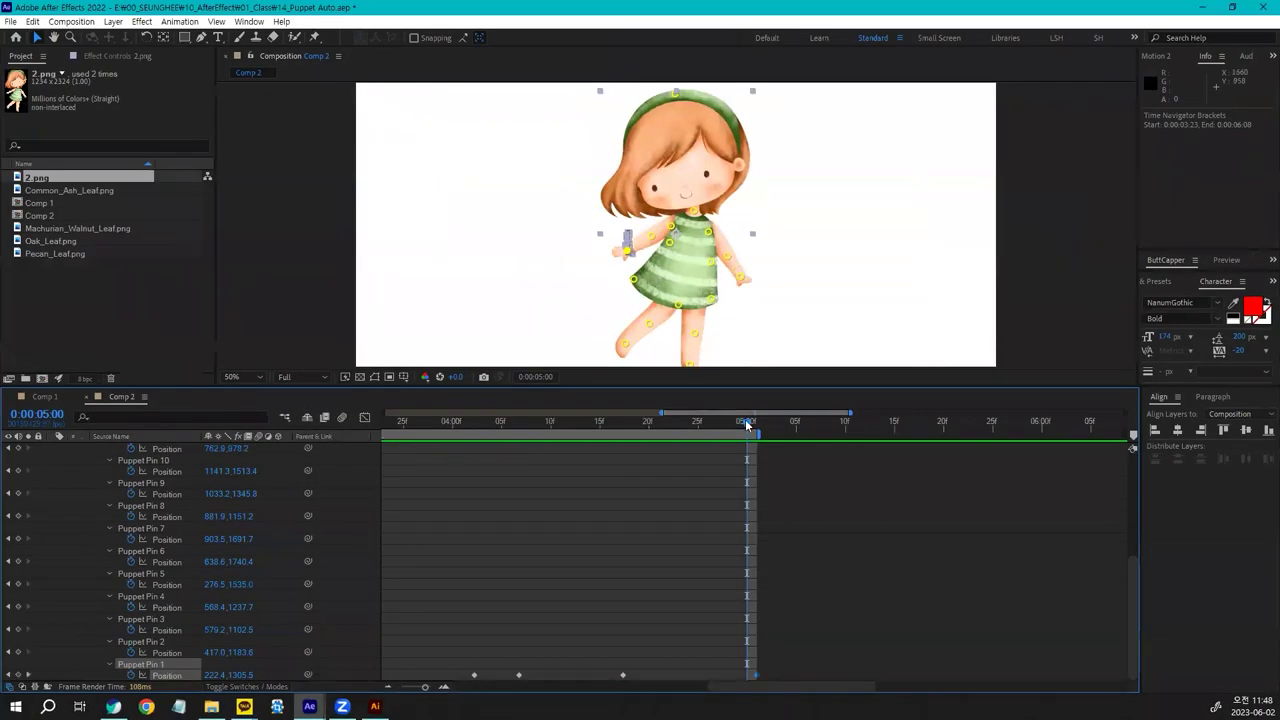
Preview the combined hand and head animation to check how it loops
{"action": "left_click_drag", "start_coordinate": [745, 419], "coordinate": [422, 421]}
{"action": "left_click_drag", "start_coordinate": [320, 425], "coordinate": [310, 425]}
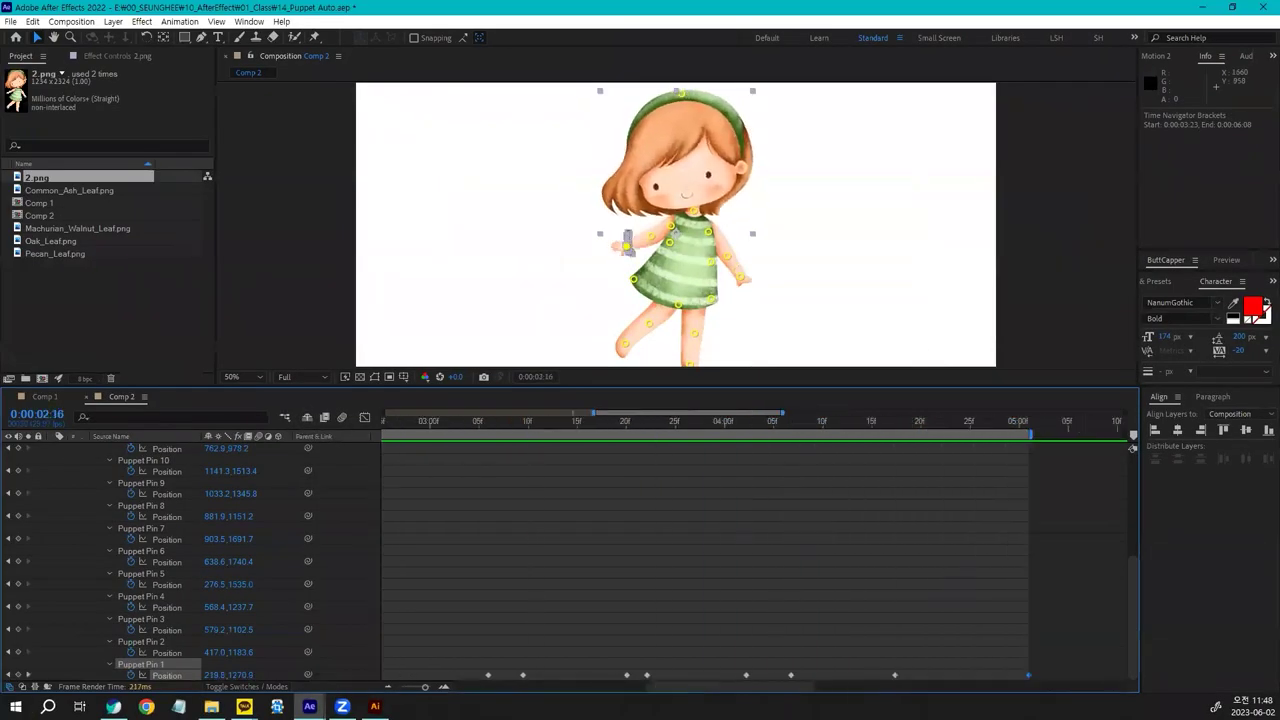
{"action": "key", "text": "space"}
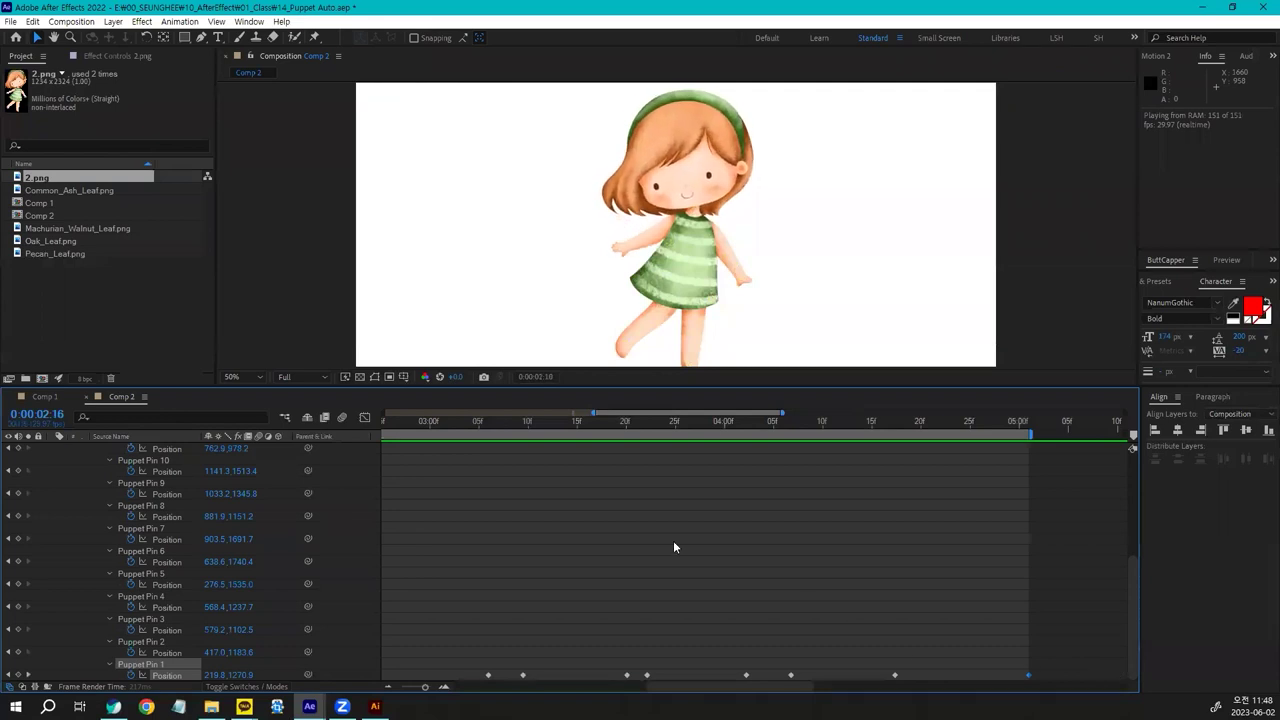
{"action": "key", "text": "space"}
At time 0, add two puppet pins on the left-side hair, one at its outer tip and one higher beside the face
{"action": "left_click_drag", "start_coordinate": [480, 412], "coordinate": [386, 412]}
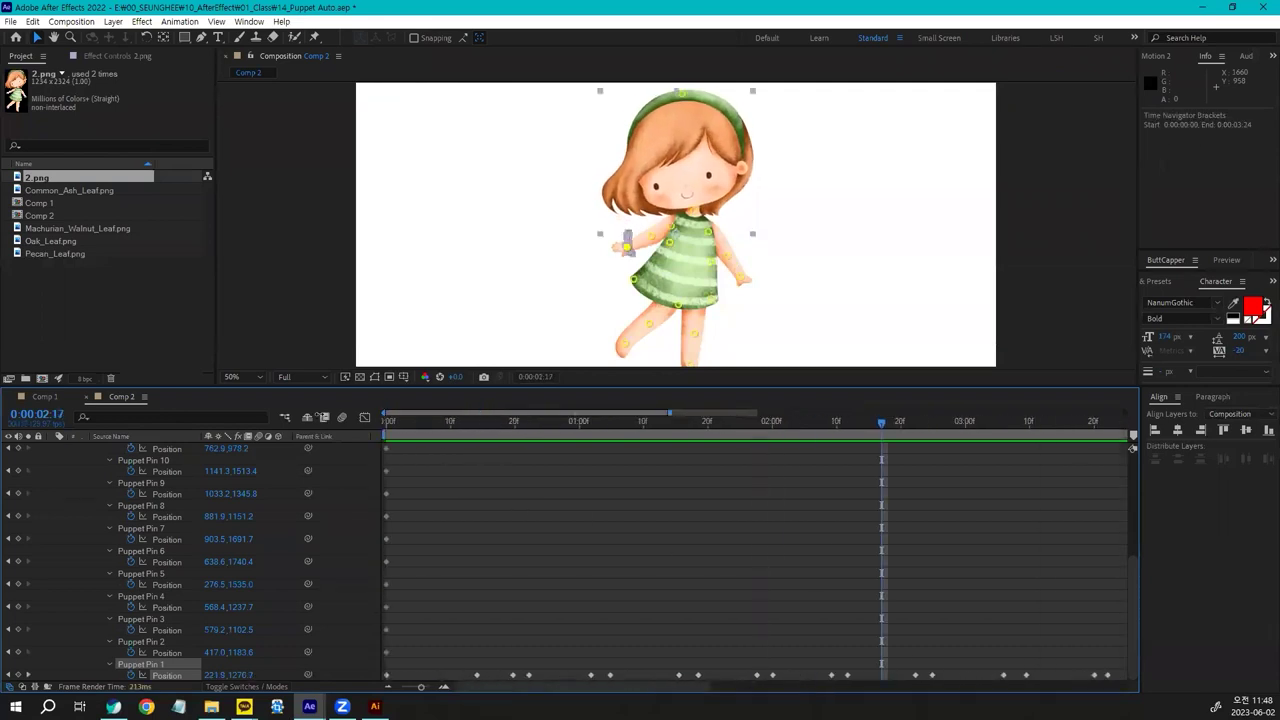
{"action": "left_click_drag", "start_coordinate": [668, 412], "coordinate": [1006, 412]}
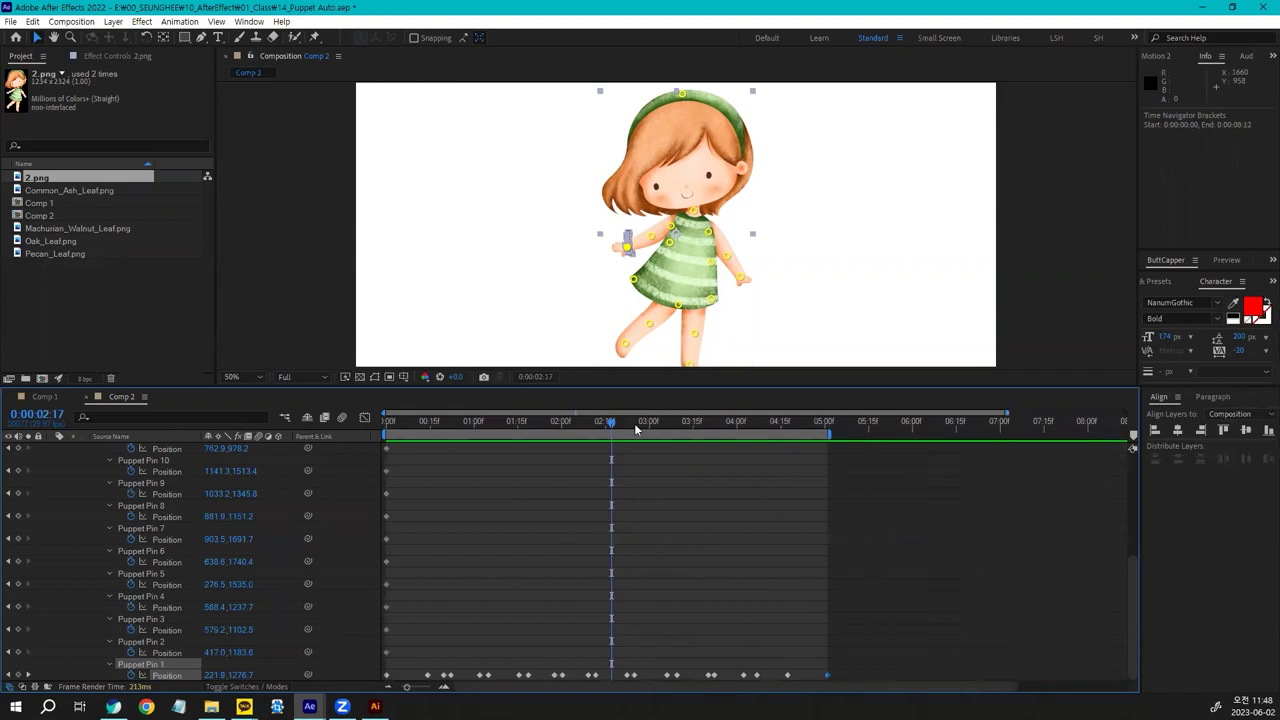
{"action": "left_click_drag", "start_coordinate": [605, 424], "coordinate": [352, 431]}
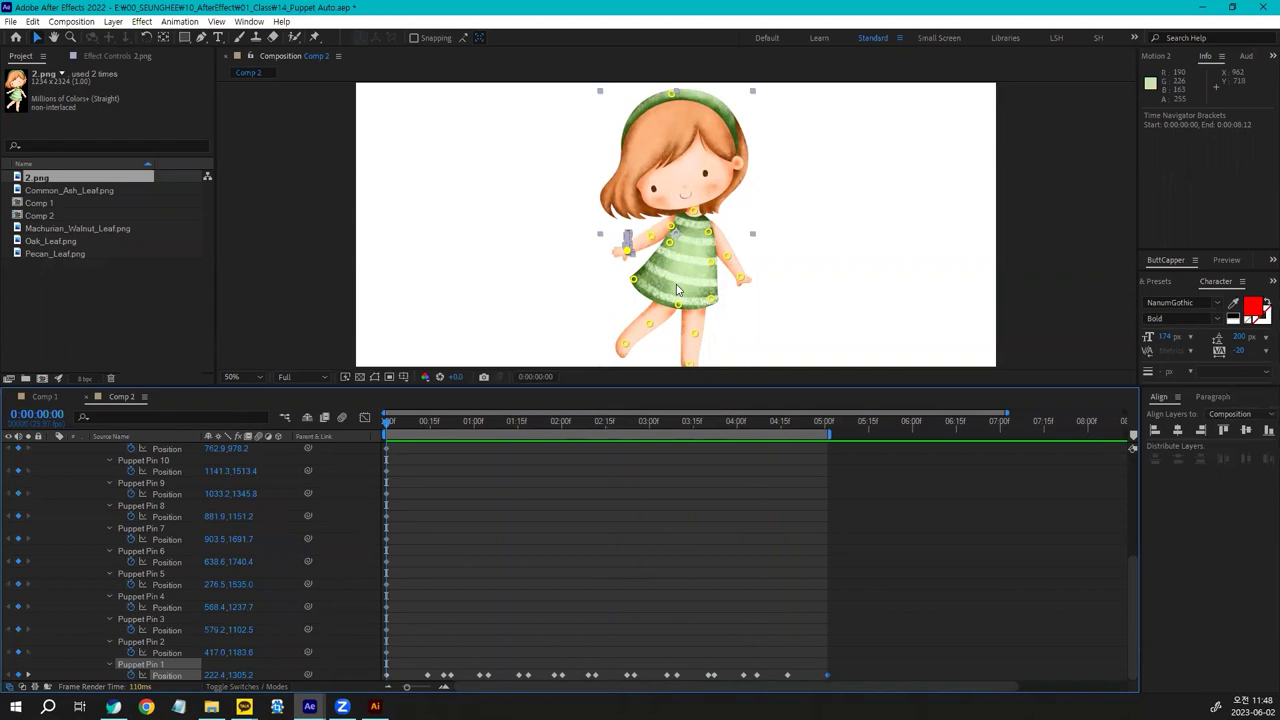
{"action": "left_click", "coordinate": [314, 39]}
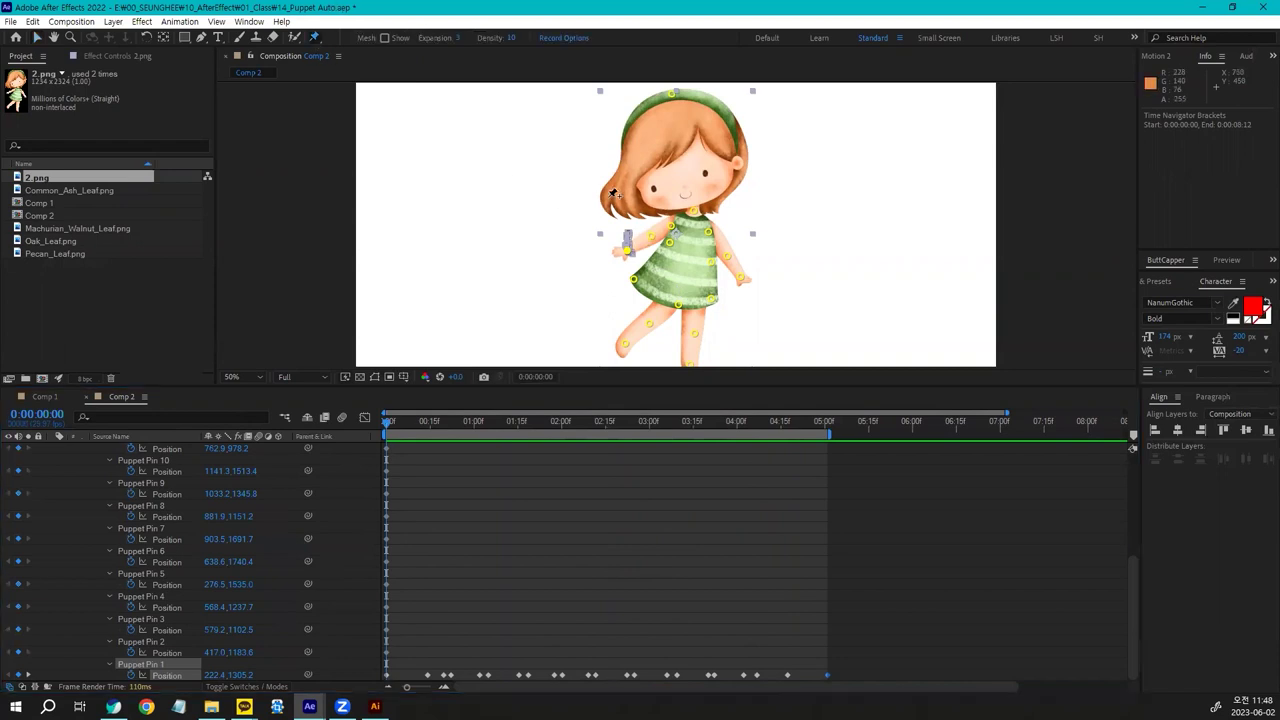
{"action": "left_click", "coordinate": [605, 208]}
{"action": "left_click", "coordinate": [629, 170]}
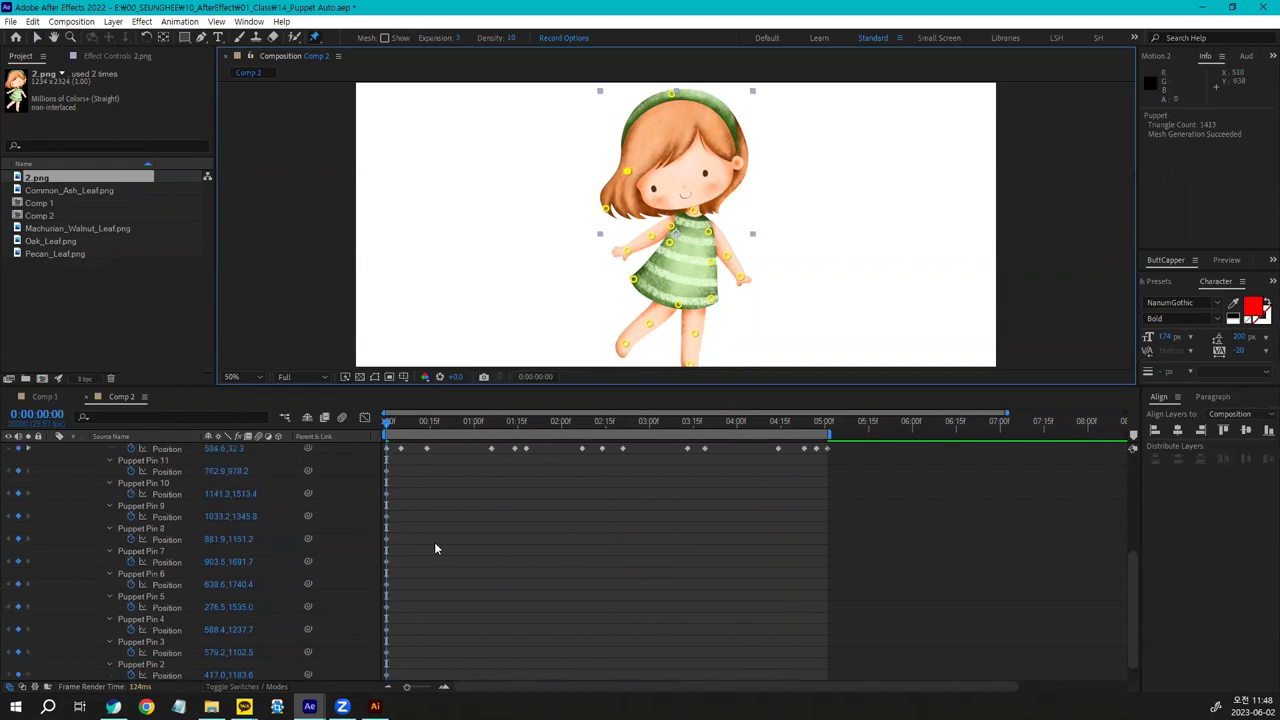
Record a small swinging motion for the hair-tip puppet pin, starting at time 0 in Comp 2
{"action": "left_click", "coordinate": [39, 38]}
{"action": "left_click", "coordinate": [605, 209]}
{"action": "scroll", "coordinate": [440, 490], "scroll_direction": "up", "scroll_amount": 5}
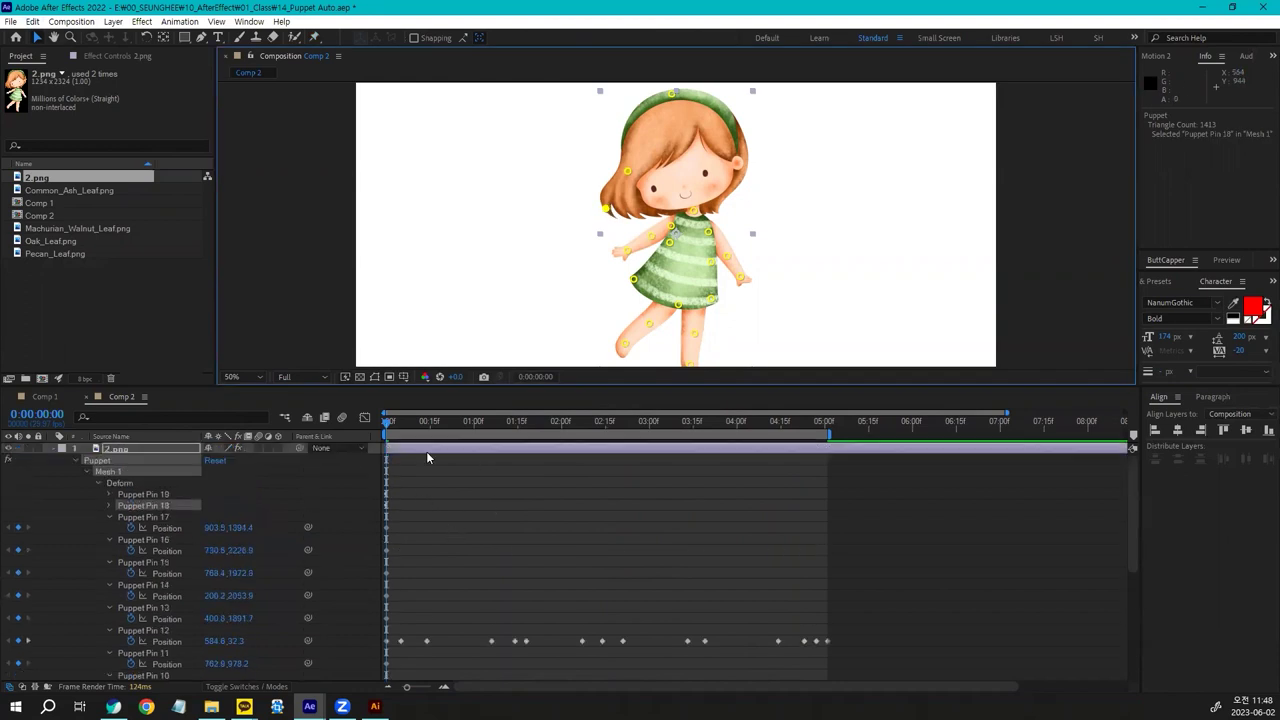
{"action": "key", "text": "shift+comma"}
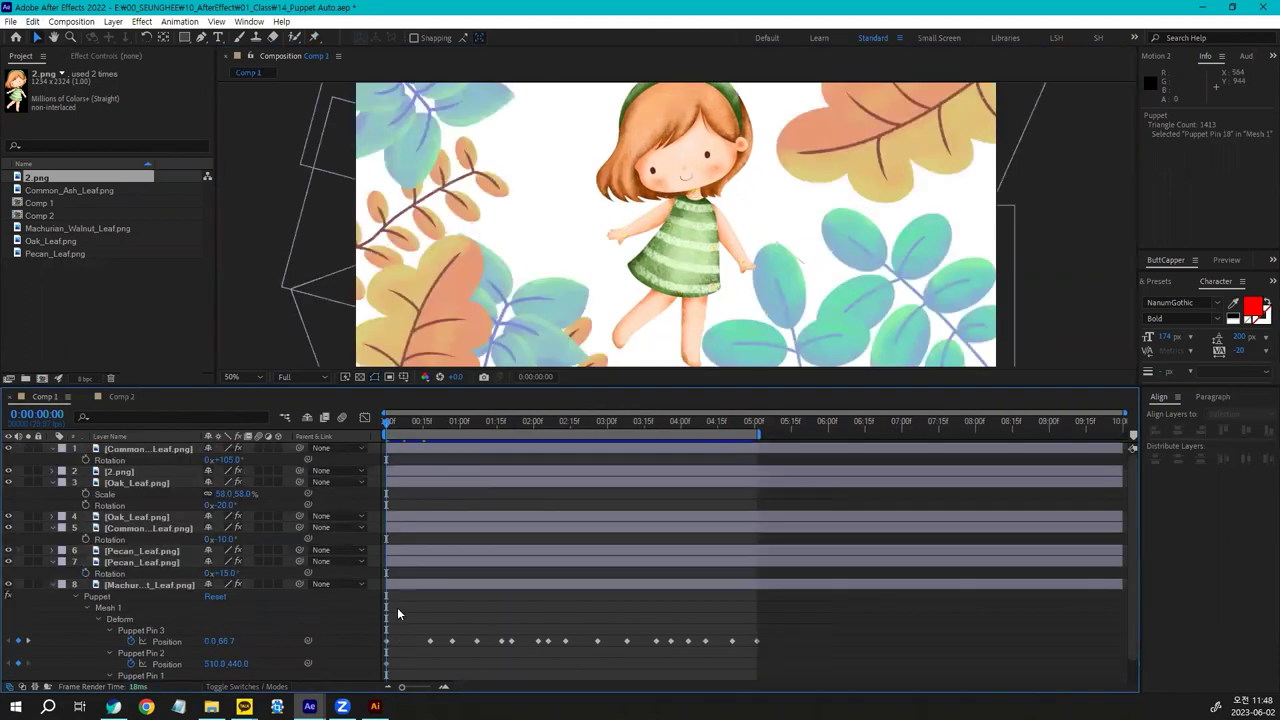
{"action": "left_click", "coordinate": [120, 396]}
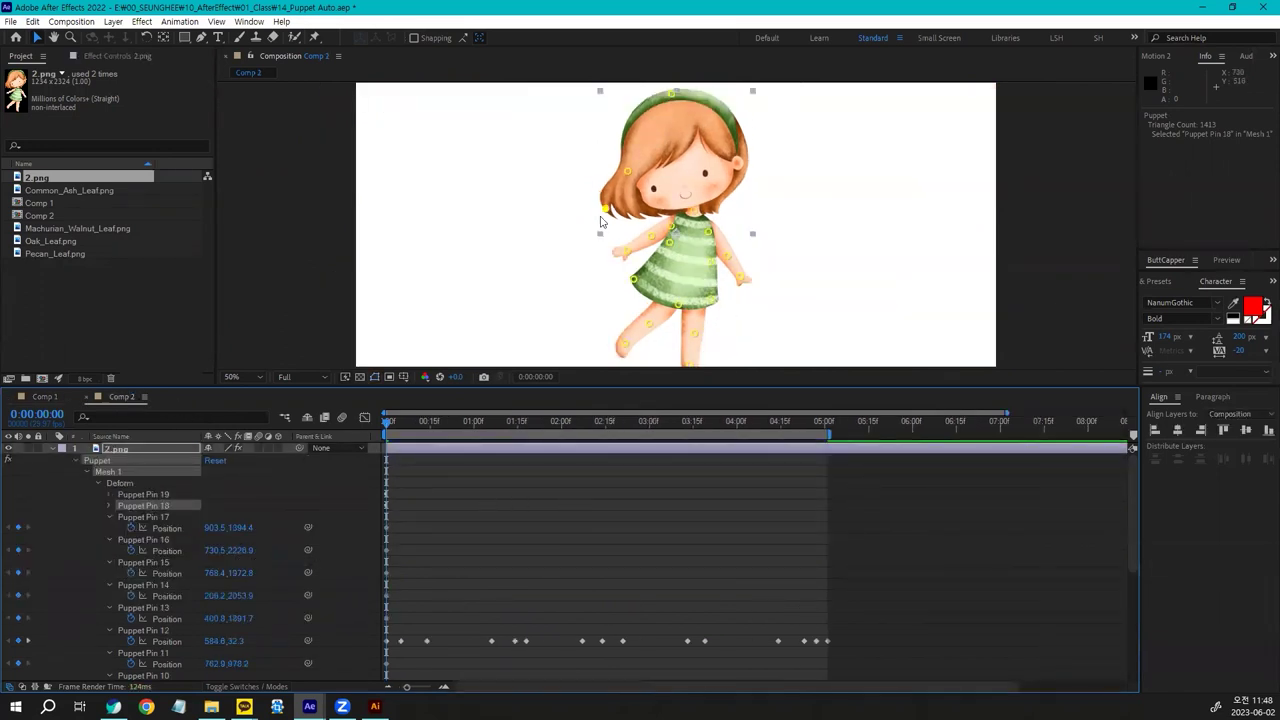
{"action": "key", "text": "space"}
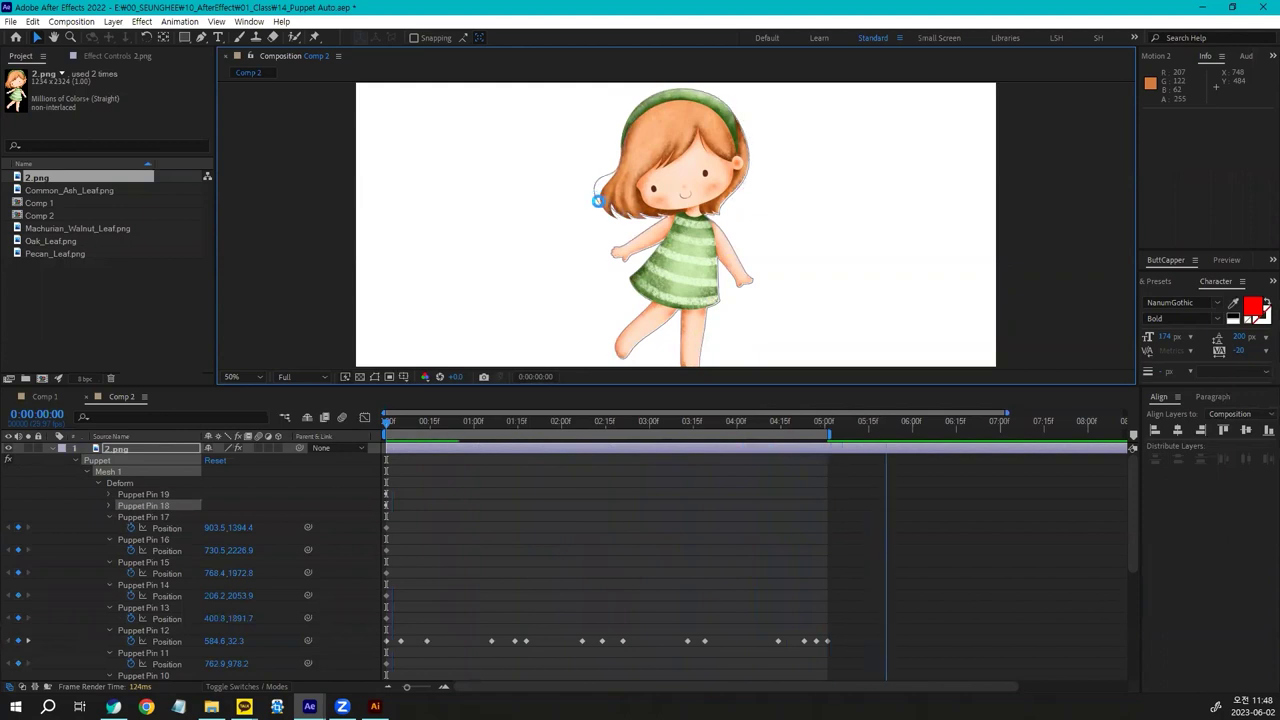
{"action": "key", "text": "space"}
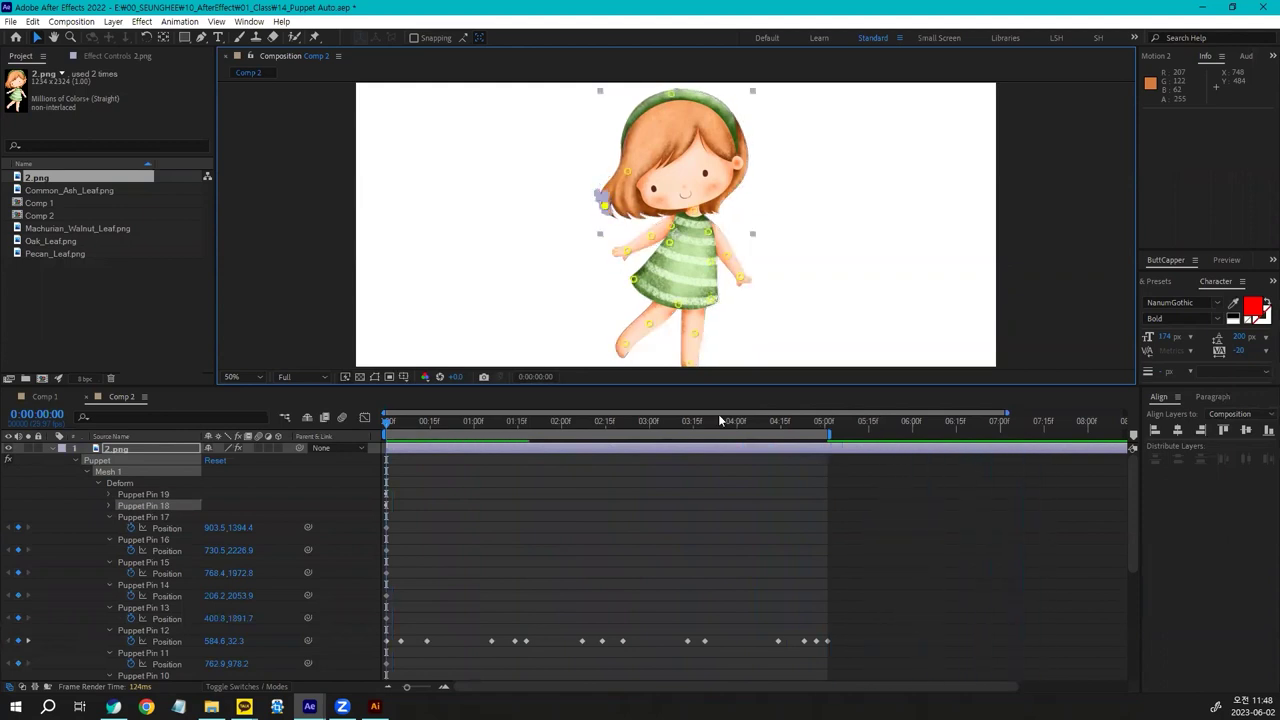
Preview the recorded hair motion together with the hand and head animation, and return to time 0
{"action": "left_click", "coordinate": [612, 600]}
{"action": "key", "text": "space"}
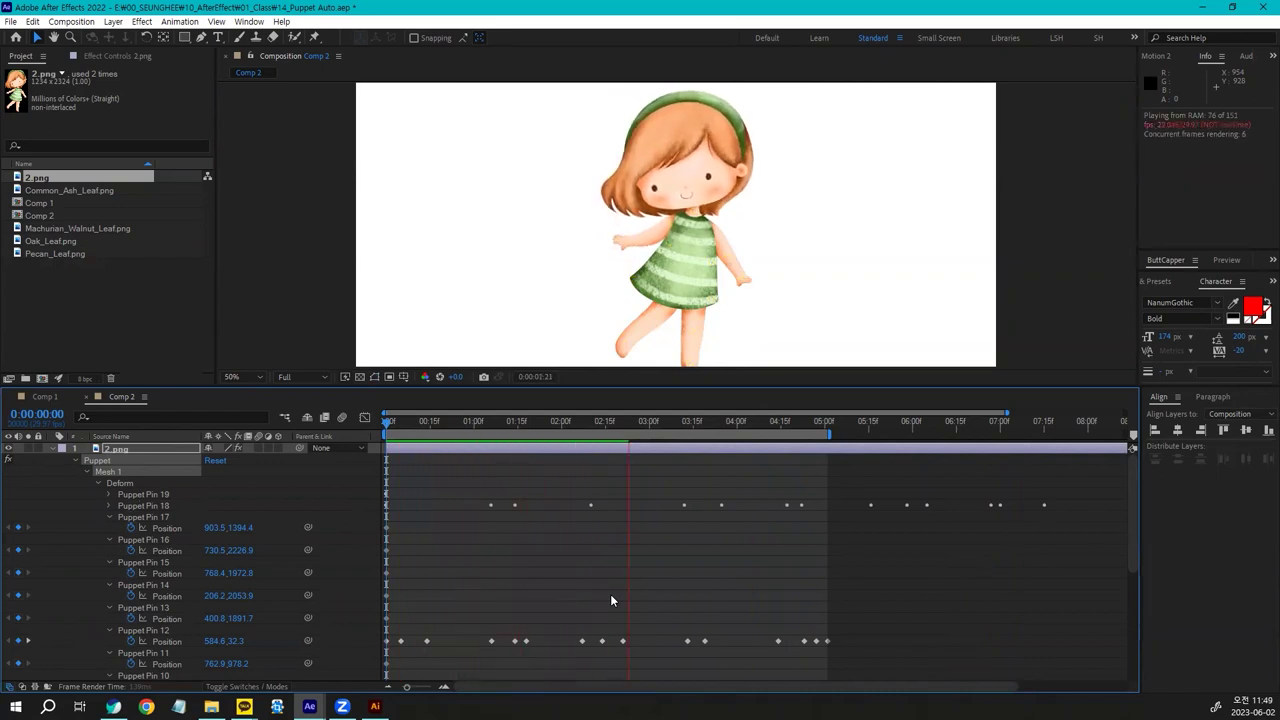
{"action": "key", "text": "space"}
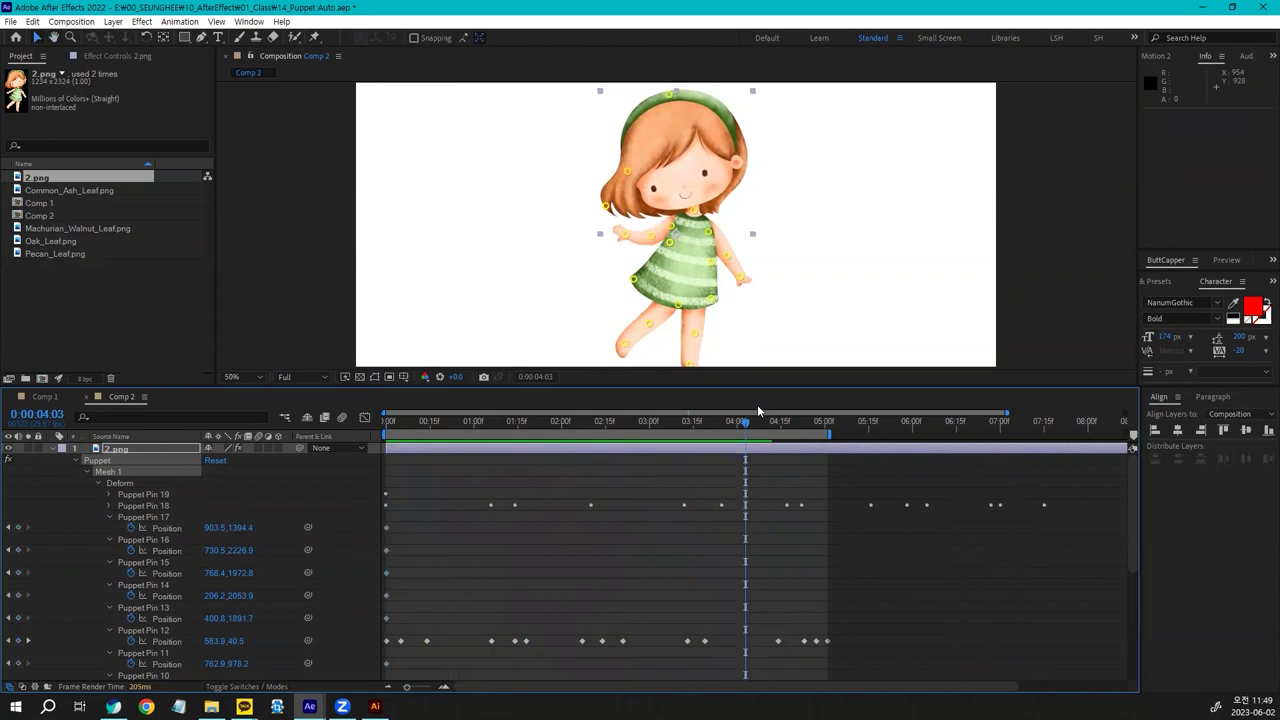
{"action": "left_click_drag", "start_coordinate": [744, 422], "coordinate": [377, 432]}
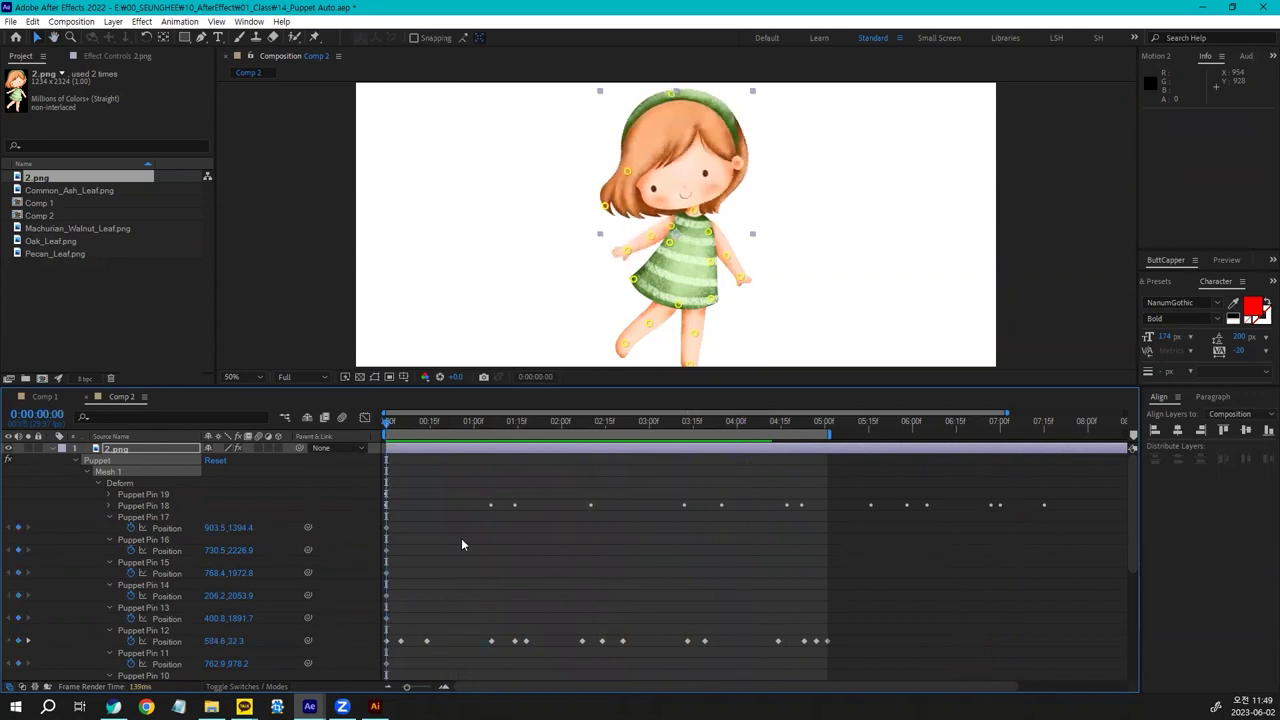
Delete all of Puppet Pin 18's recorded position keyframes except the one at time 0
{"action": "left_click", "coordinate": [97, 506]}
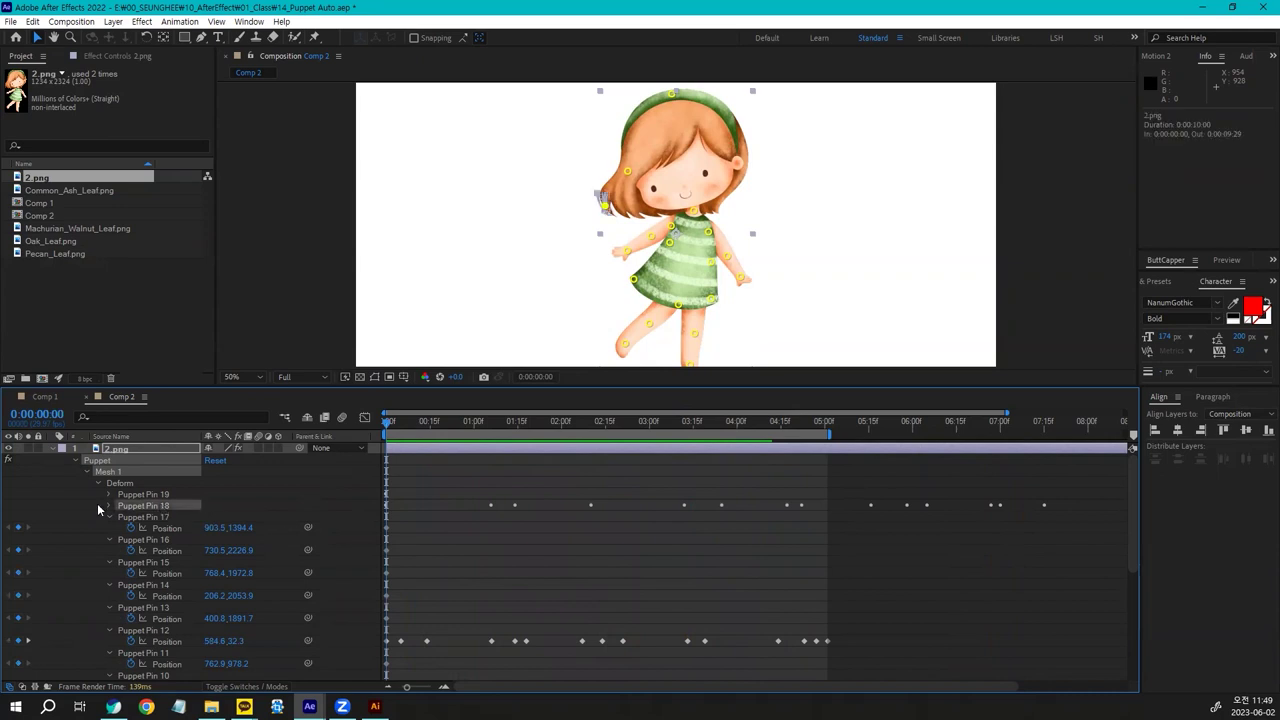
{"action": "left_click", "coordinate": [108, 506]}
{"action": "left_click_drag", "start_coordinate": [1068, 506], "coordinate": [466, 546]}
{"action": "key", "text": "Delete"}
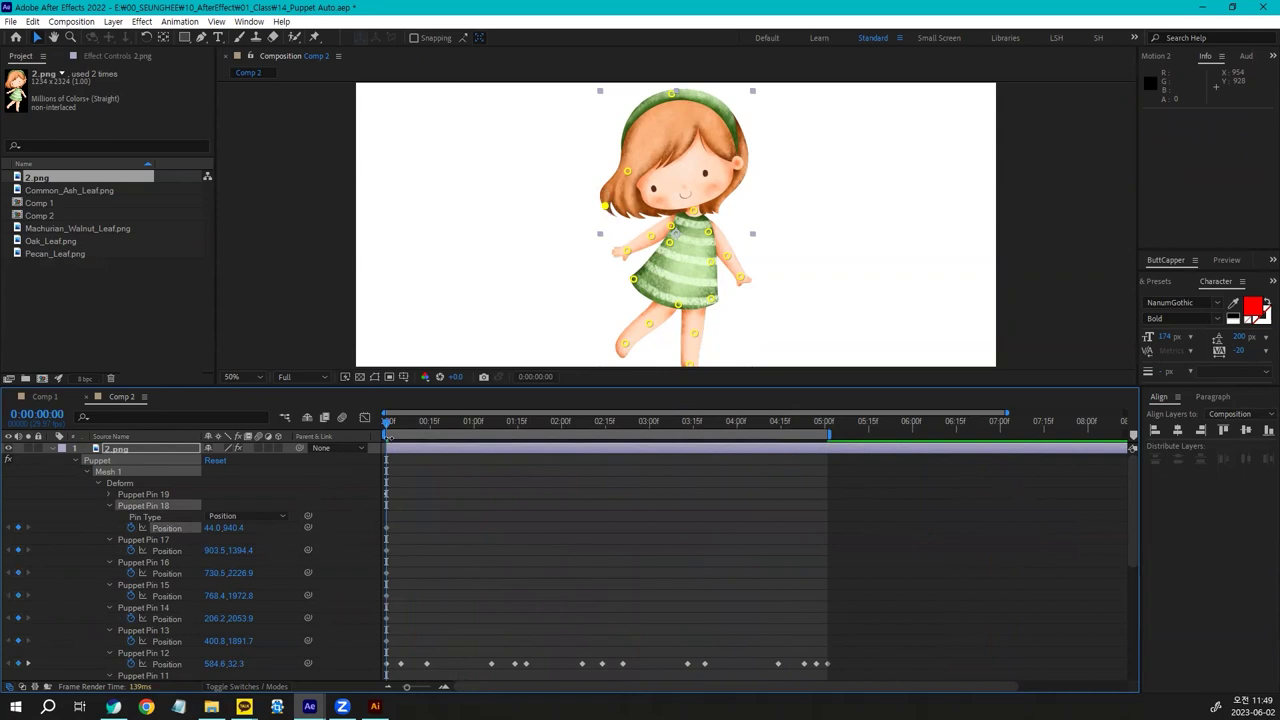
Try to animate the hair tip by hand, moving Puppet Pin 18 slightly inward at 0:00:00:14 and lower at 0:00:01:07
{"action": "left_click_drag", "start_coordinate": [390, 421], "coordinate": [425, 423]}
{"action": "left_click_drag", "start_coordinate": [604, 205], "coordinate": [613, 200]}
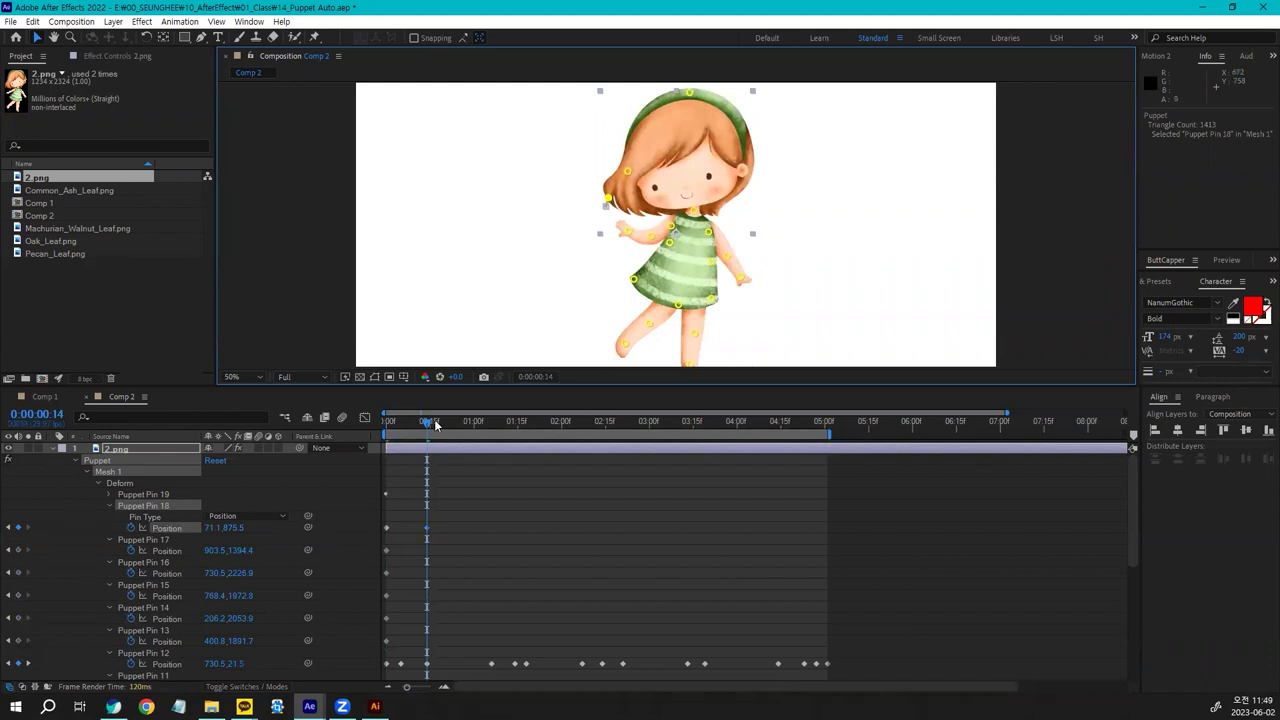
{"action": "key", "text": "k"}
{"action": "left_click_drag", "start_coordinate": [614, 200], "coordinate": [614, 213]}
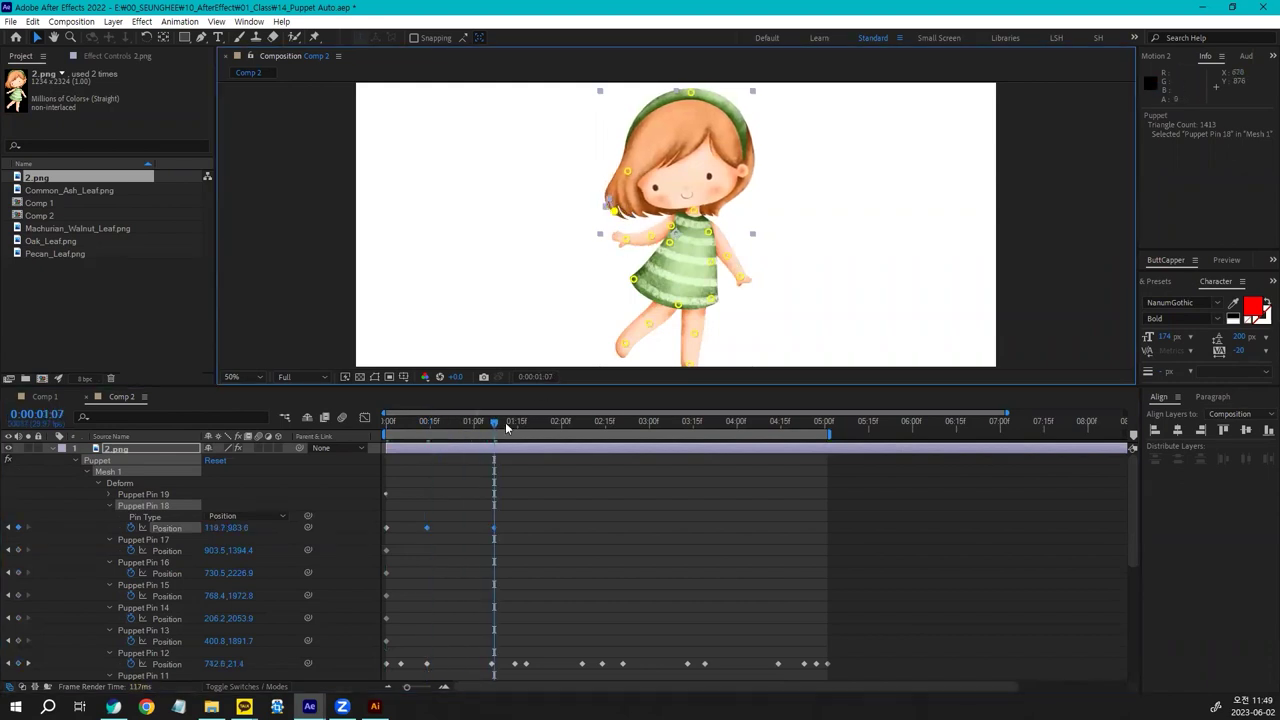
Preview the hand-keyframed hair motion from time 0 and return to the start
{"action": "left_click", "coordinate": [386, 422]}
{"action": "key", "text": "space"}
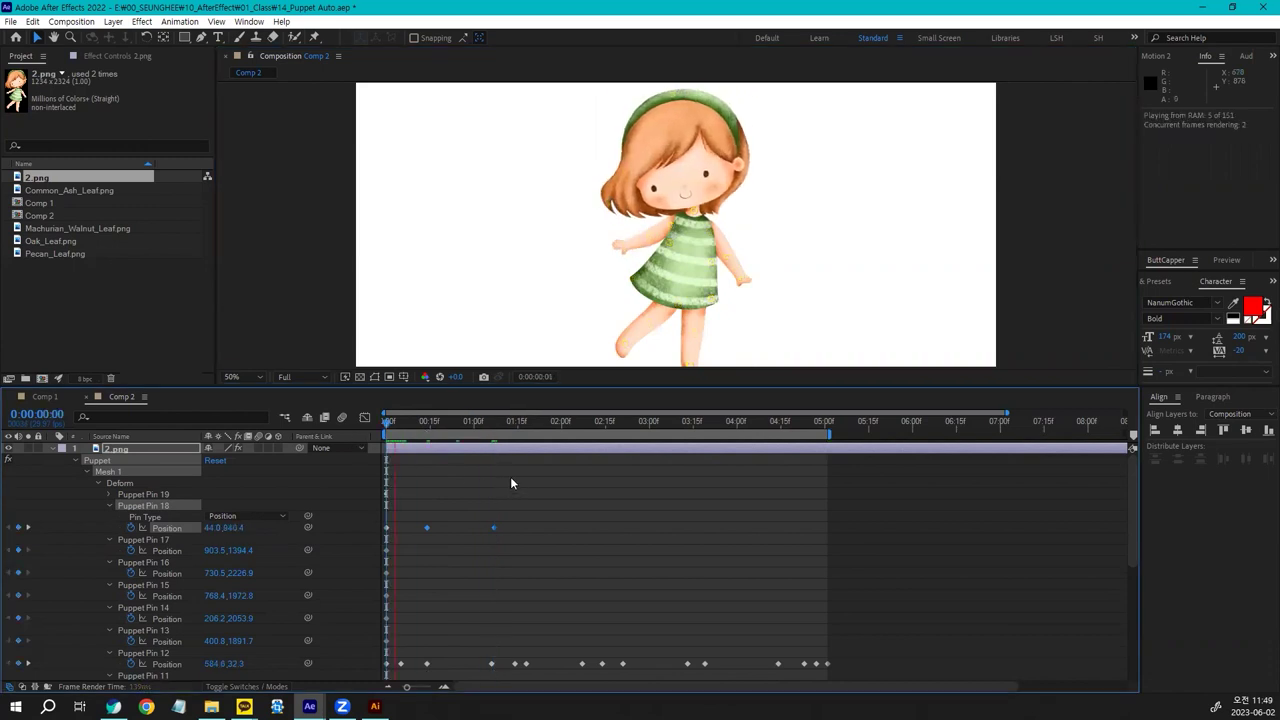
{"action": "key", "text": "space"}
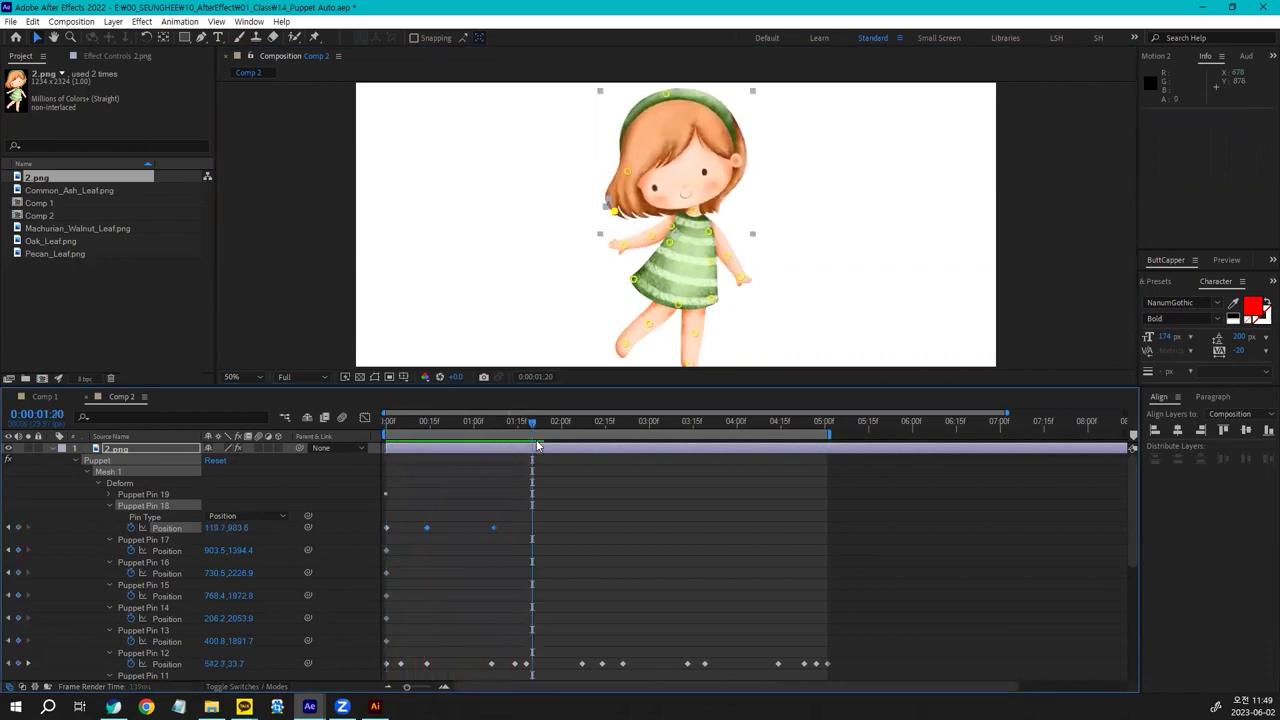
{"action": "left_click_drag", "start_coordinate": [522, 423], "coordinate": [313, 463]}
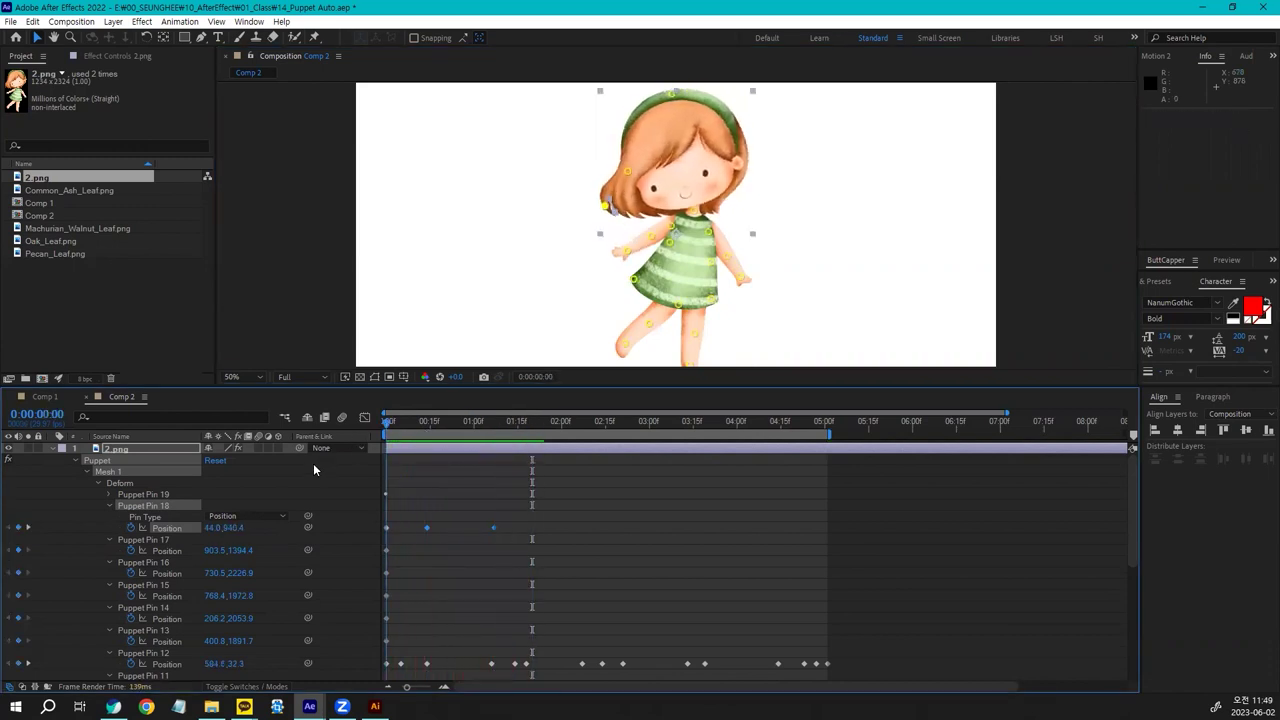
Delete the two hair pins, Puppet Pin 19 and Puppet Pin 18, from the girl's mesh
{"action": "left_click", "coordinate": [150, 495]}
{"action": "key", "text": "Delete"}
{"action": "left_click", "coordinate": [150, 495]}
{"action": "key", "text": "Delete"}
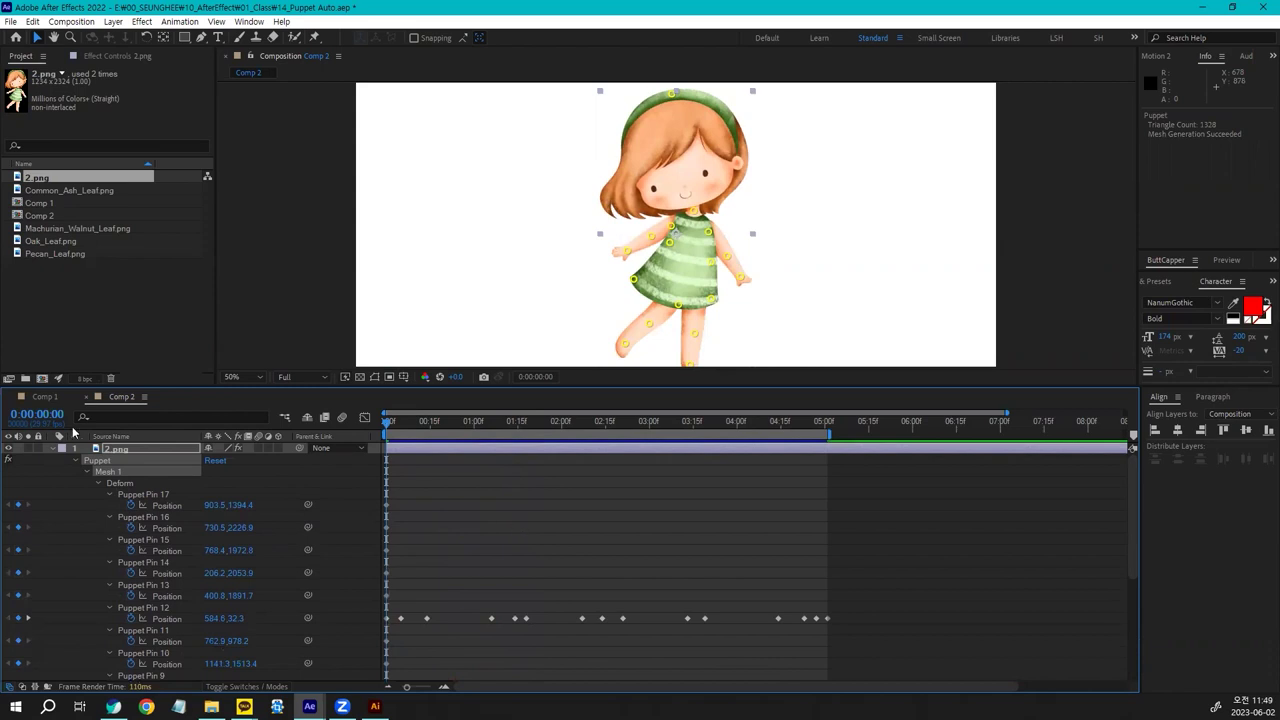
Collapse the girl layer, enlarge the composition view and add Oak_Leaf.png as a layer beneath 2.png
{"action": "left_click", "coordinate": [53, 447]}
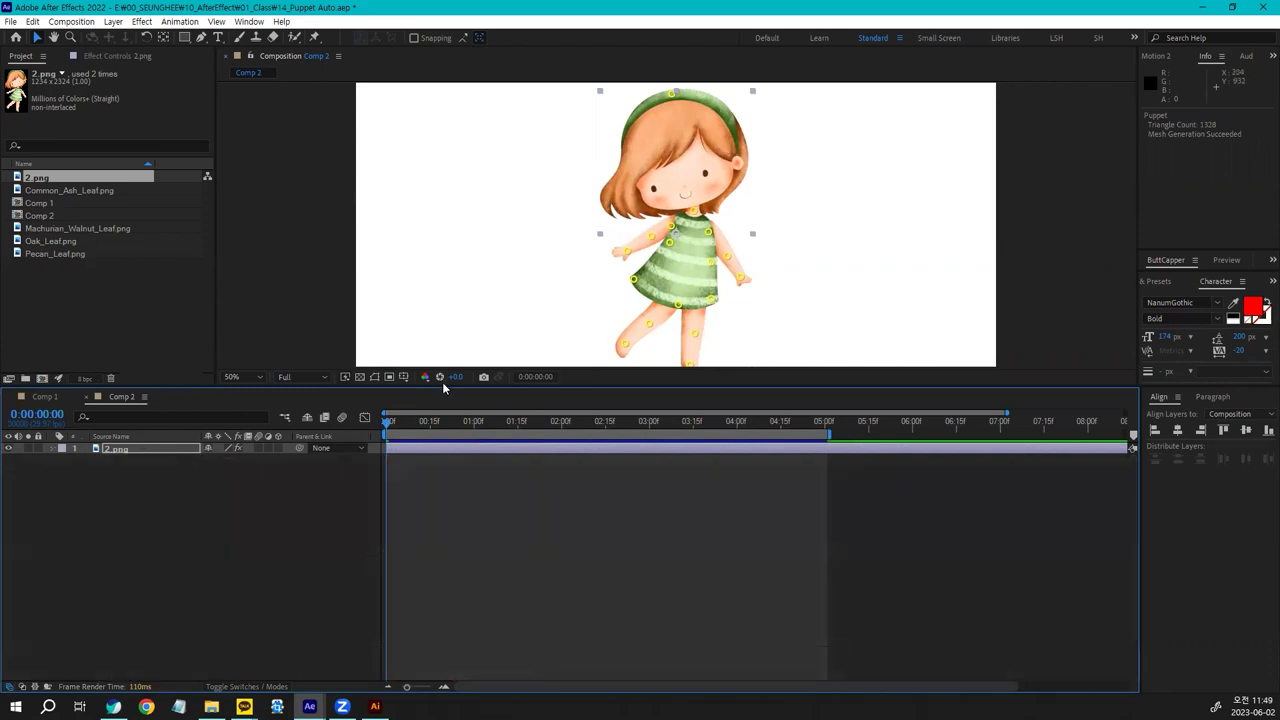
{"action": "left_click_drag", "start_coordinate": [443, 386], "coordinate": [443, 472]}
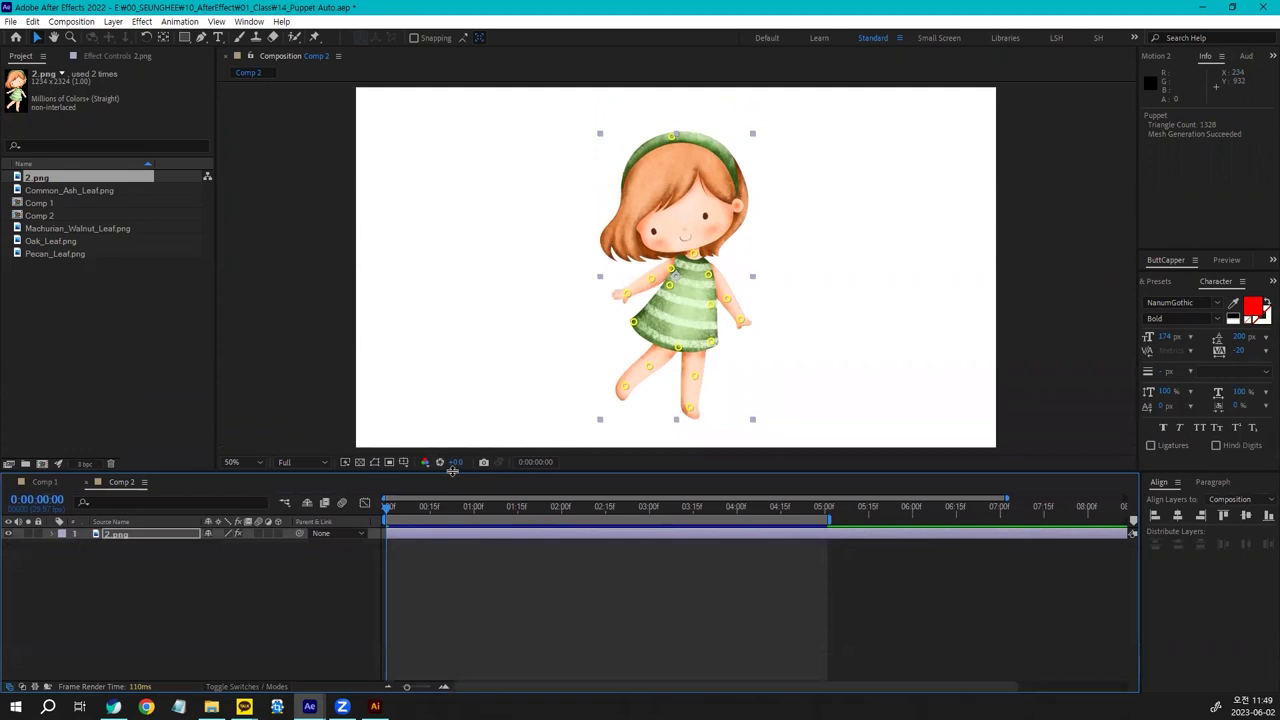
{"action": "left_click", "coordinate": [78, 368]}
{"action": "left_click", "coordinate": [62, 242]}
{"action": "left_click_drag", "start_coordinate": [52, 245], "coordinate": [139, 563]}
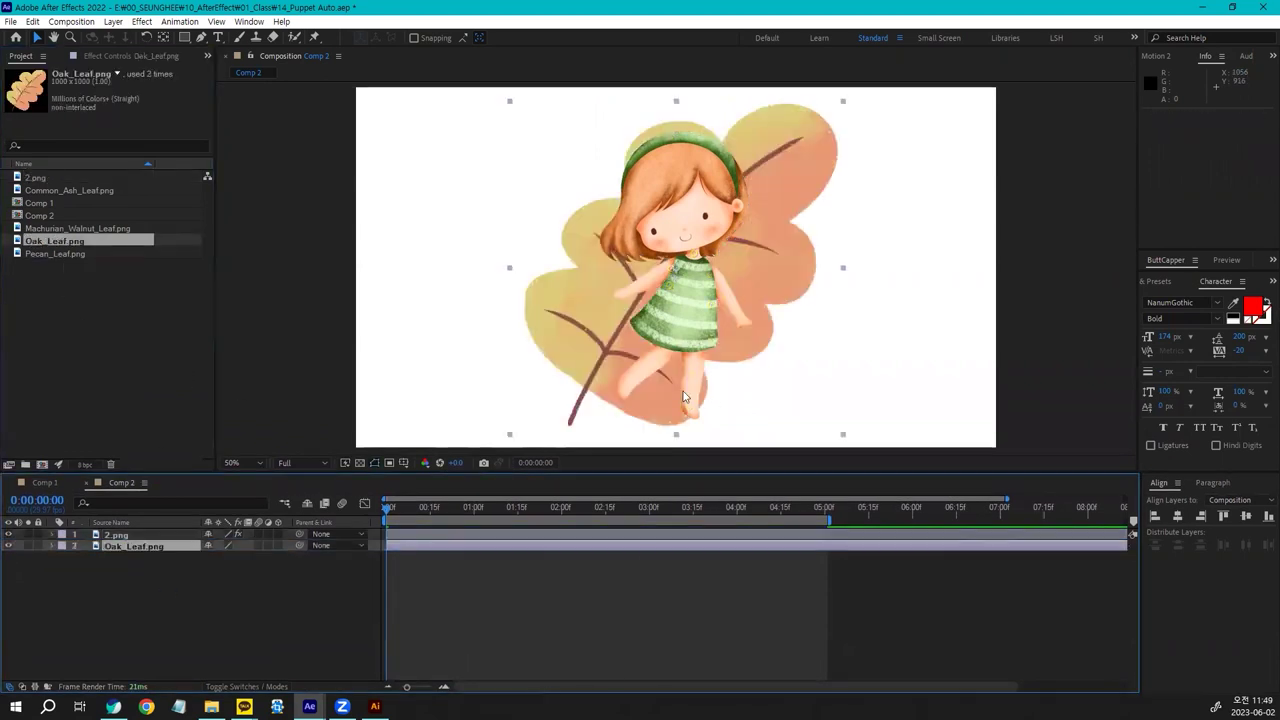
Scale the oak leaf to 58% and place it beside the girl, briefly checking it against the transparency grid
{"action": "left_click_drag", "start_coordinate": [763, 296], "coordinate": [501, 325]}
{"action": "key", "text": "s"}
{"action": "left_click_drag", "start_coordinate": [224, 557], "coordinate": [184, 557]}
{"action": "mouse_move", "coordinate": [453, 317]}
{"action": "left_mouse_down"}
{"action": "mouse_move", "coordinate": [426, 348]}
{"action": "mouse_move", "coordinate": [478, 322]}
{"action": "left_mouse_up"}
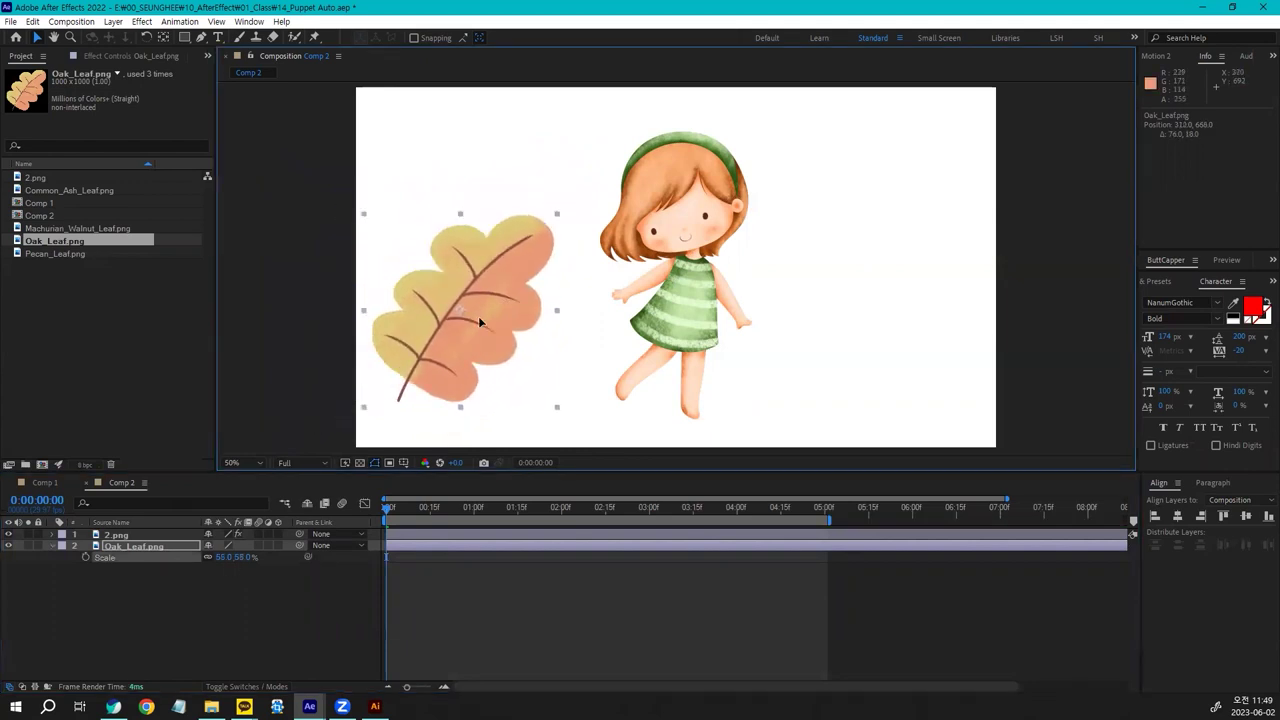
{"action": "left_click", "coordinate": [359, 463]}
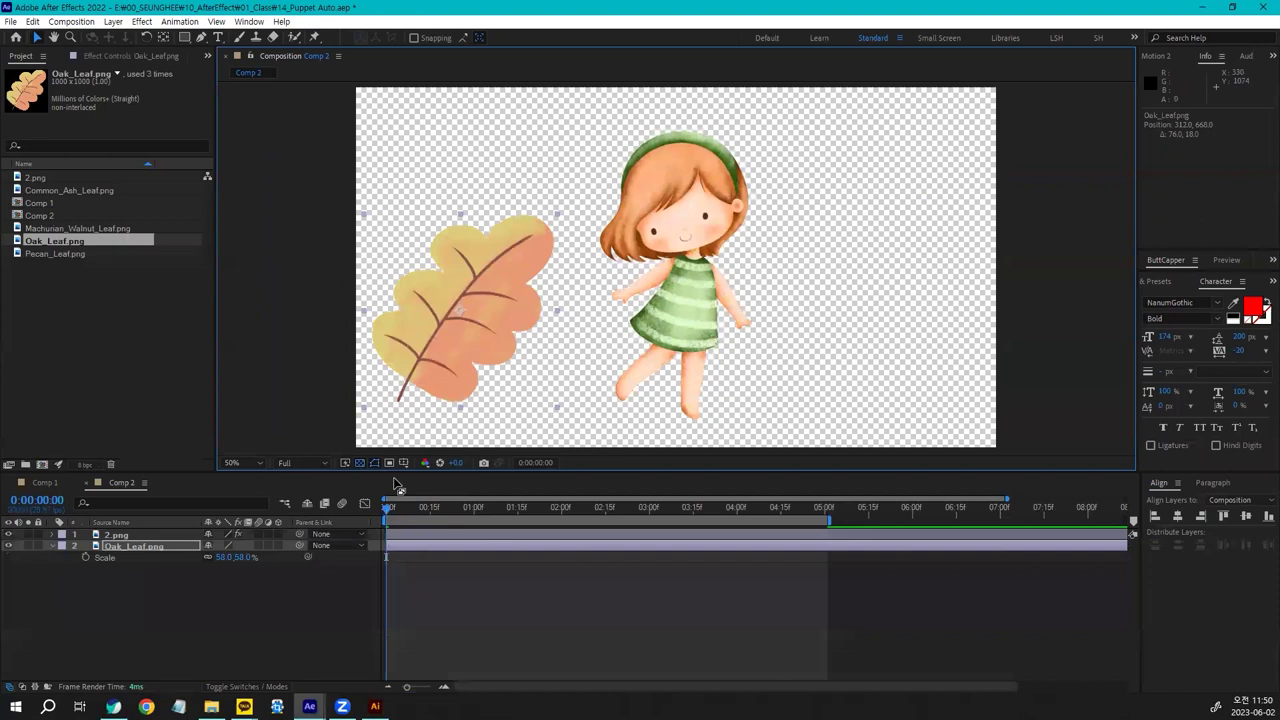
{"action": "left_click", "coordinate": [360, 463]}
Rotate the oak leaf 18° and position it with its stem at the frame's left edge
{"action": "left_click_drag", "start_coordinate": [473, 386], "coordinate": [403, 389]}
{"action": "left_click", "coordinate": [153, 543]}
{"action": "key", "text": "r"}
{"action": "left_click_drag", "start_coordinate": [218, 557], "coordinate": [236, 557]}
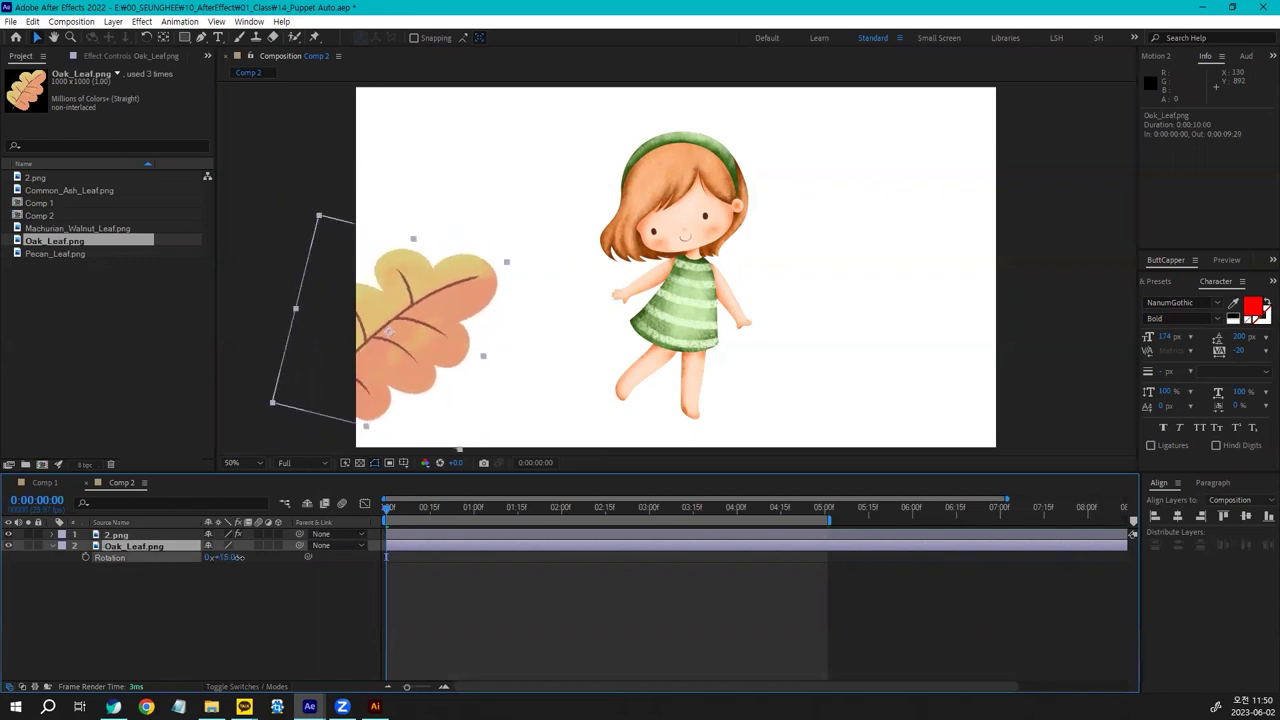
{"action": "left_click_drag", "start_coordinate": [400, 355], "coordinate": [441, 349]}
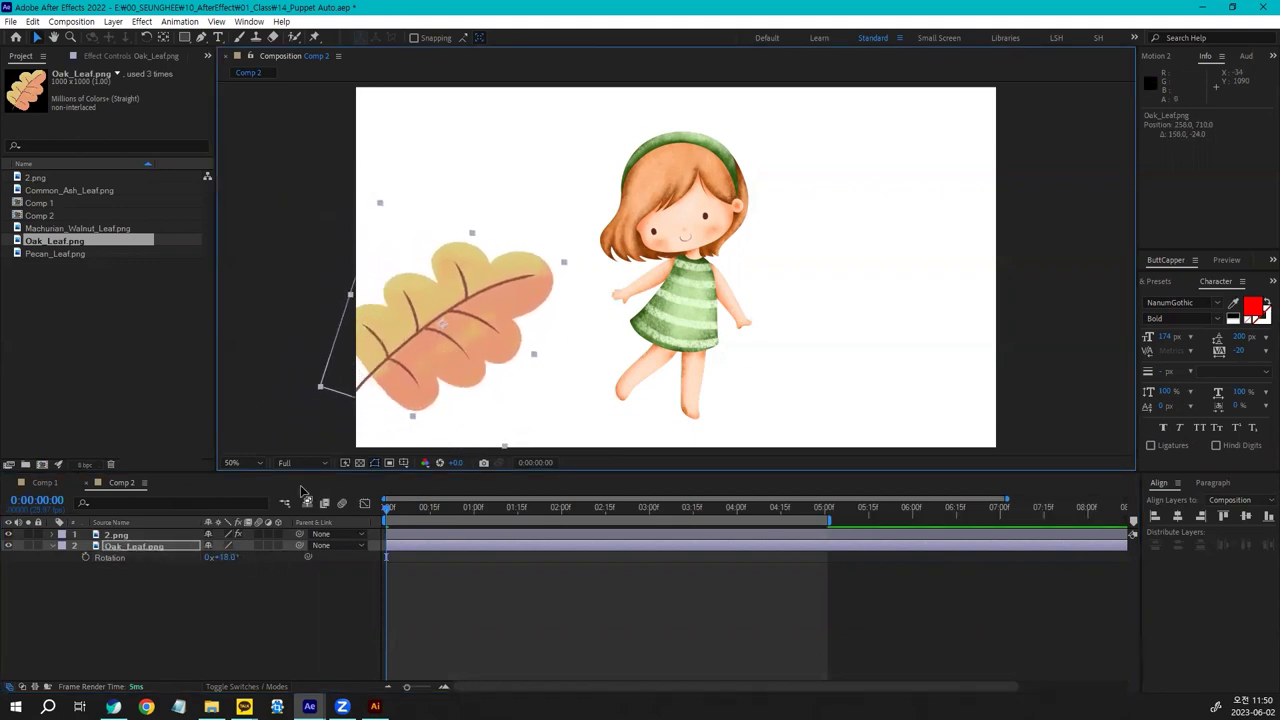
Add three puppet pins along the oak leaf's midrib: at the stem end, the middle and the tip
{"action": "left_click", "coordinate": [315, 38]}
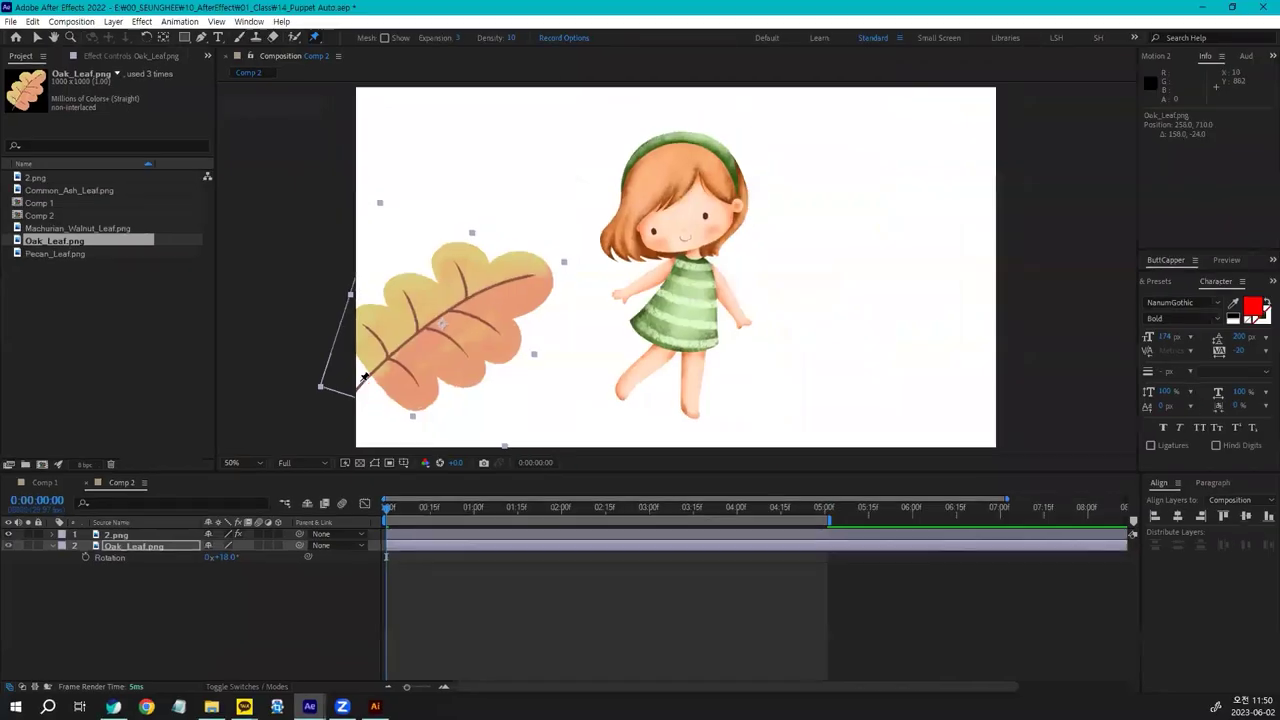
{"action": "left_click", "coordinate": [628, 368]}
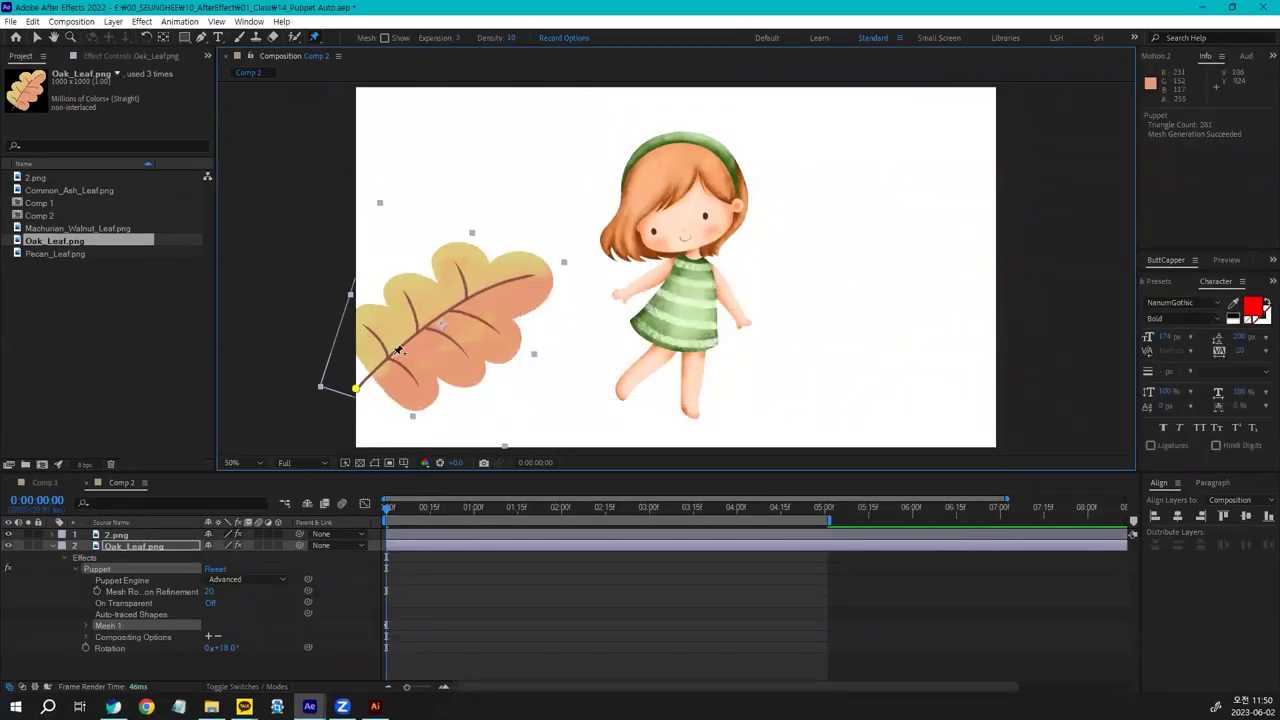
{"action": "left_click", "coordinate": [436, 319]}
{"action": "left_click", "coordinate": [37, 38]}
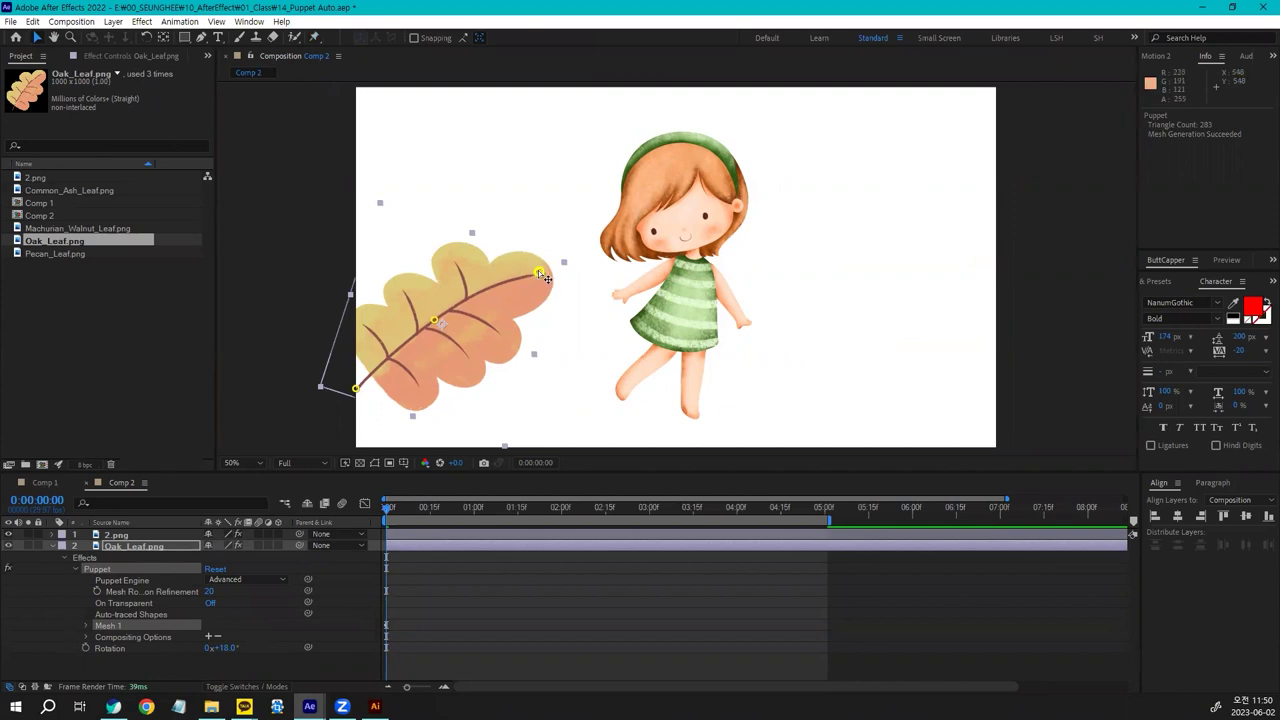
Record an up-and-down sway for the oak leaf's tip pin from time 0 and preview it
{"action": "mouse_move", "coordinate": [541, 276]}
{"action": "left_mouse_down"}
{"action": "mouse_move", "coordinate": [543, 294]}
{"action": "mouse_move", "coordinate": [517, 234]}
{"action": "mouse_move", "coordinate": [534, 286]}
{"action": "mouse_move", "coordinate": [517, 237]}
{"action": "mouse_move", "coordinate": [538, 270]}
{"action": "left_mouse_up"}
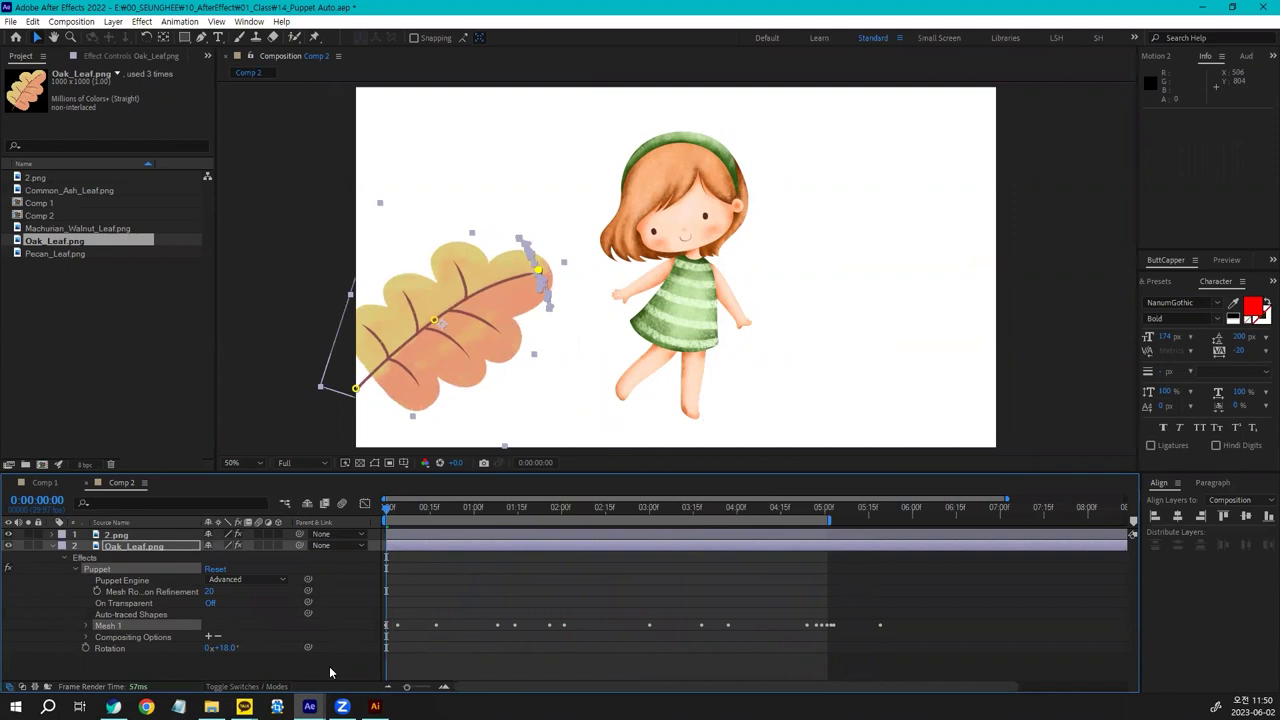
{"action": "key", "text": "space"}
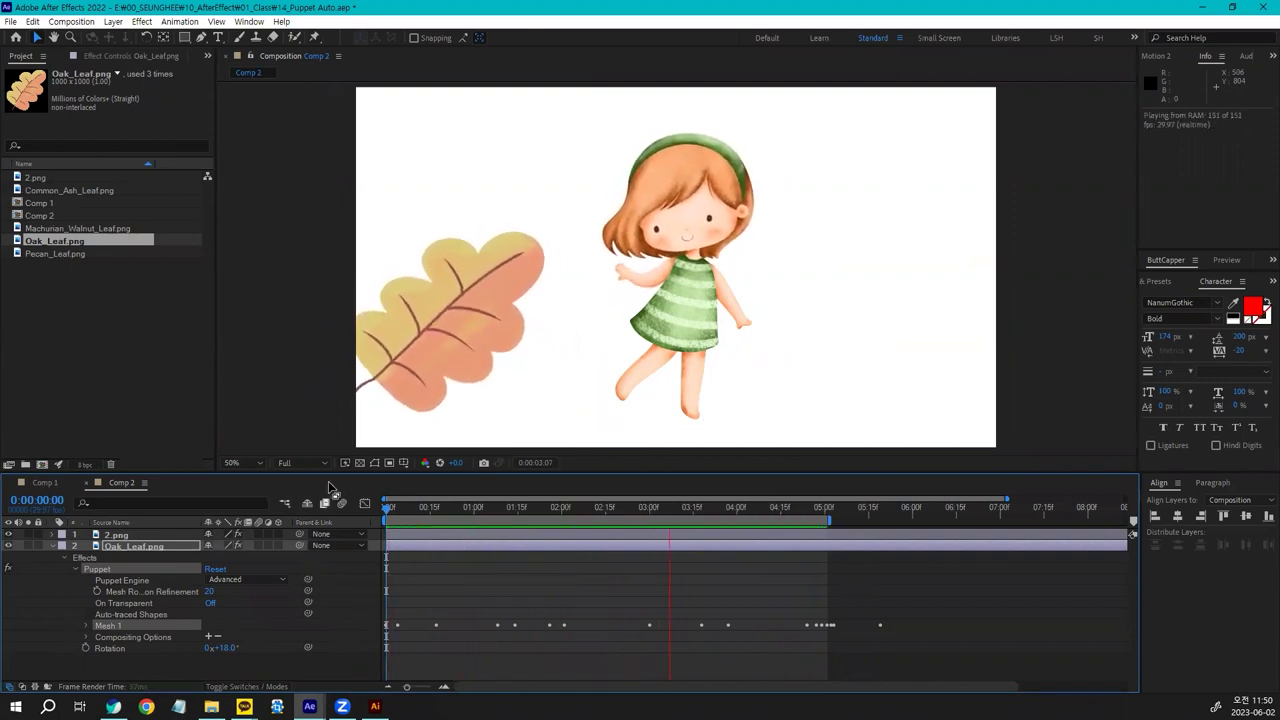
{"action": "key", "text": "space"}
{"action": "left_click_drag", "start_coordinate": [780, 510], "coordinate": [386, 507]}
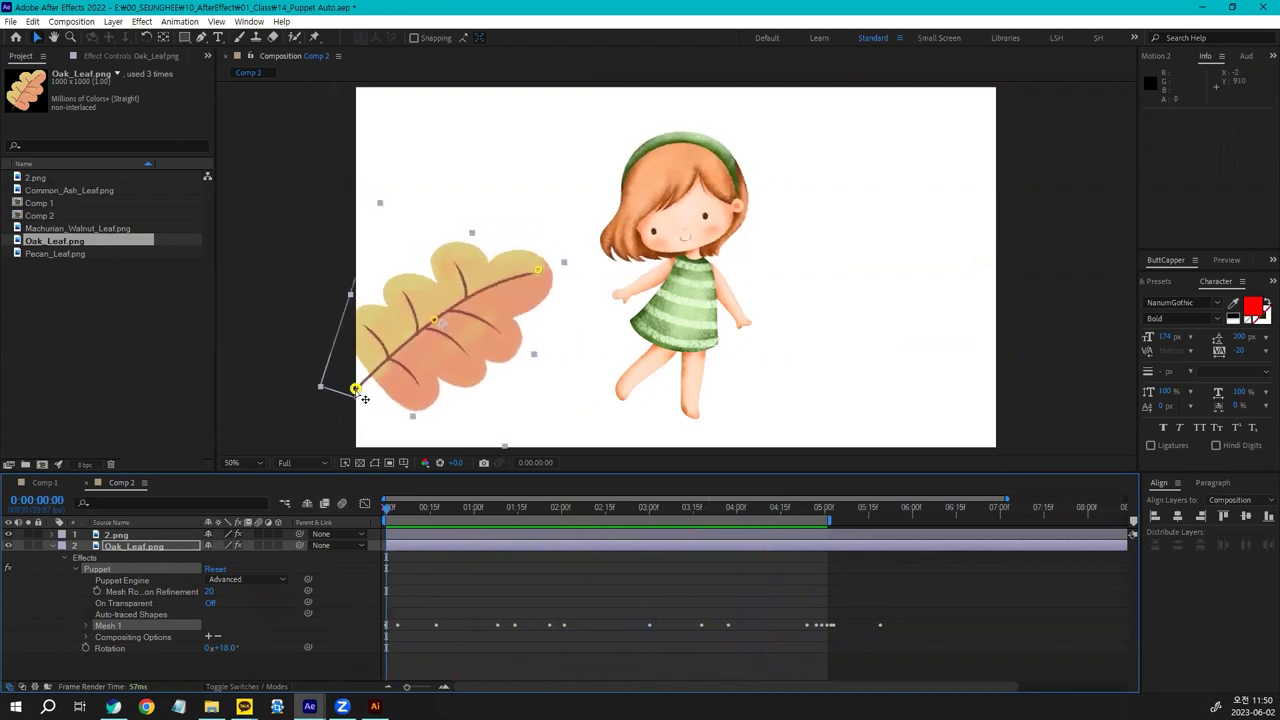
Shift the oak leaf slightly down and left so its stem leaves the frame, and preview the animation
{"action": "left_click_drag", "start_coordinate": [438, 368], "coordinate": [421, 374]}
{"action": "key", "text": "space"}
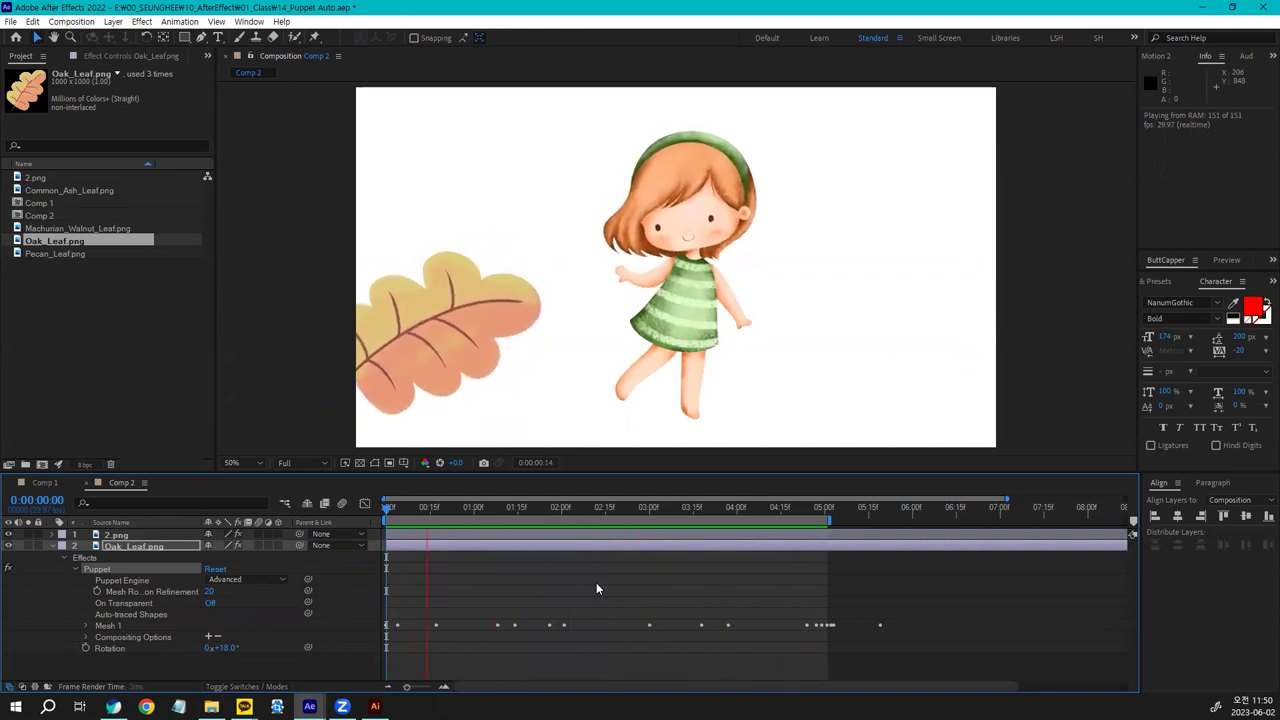
{"action": "key", "text": "space"}
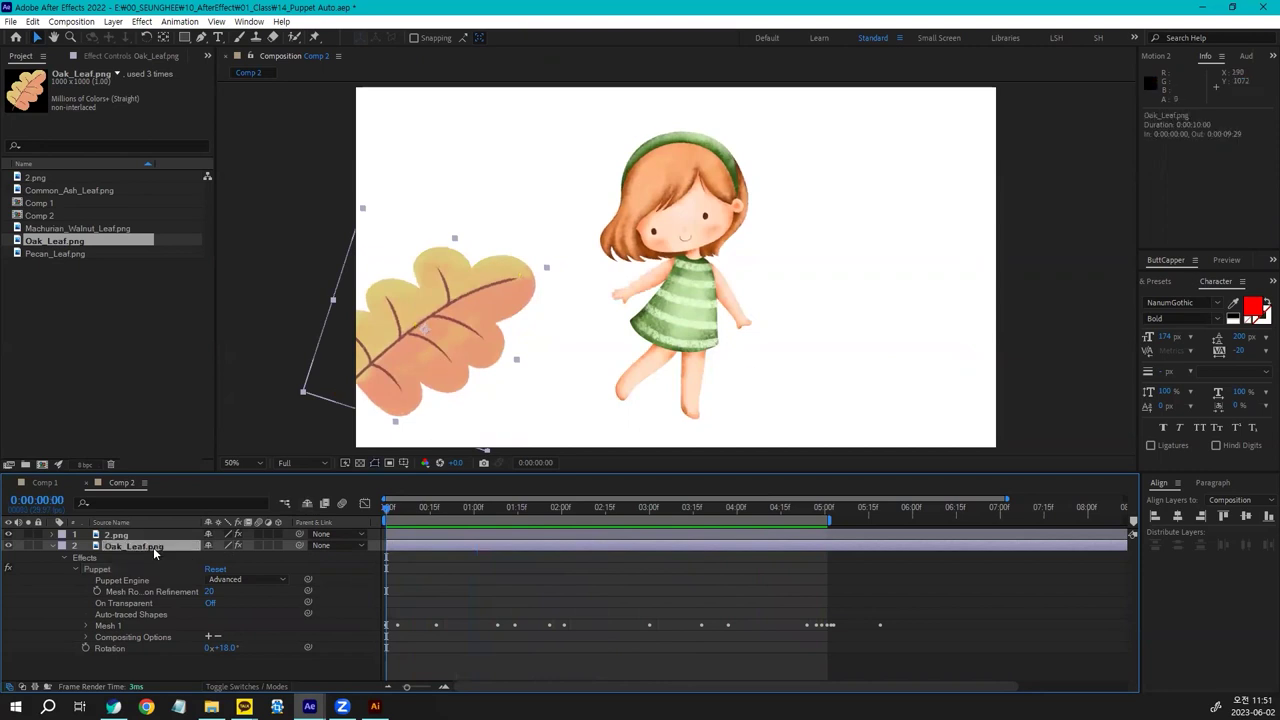
Duplicate the animated oak leaf, move the copy to the girl's other side and rotate it counterclockwise toward the lower-right corner
{"action": "key", "text": "ctrl+d"}
{"action": "left_click_drag", "start_coordinate": [445, 340], "coordinate": [926, 344]}
{"action": "key", "text": "Return"}
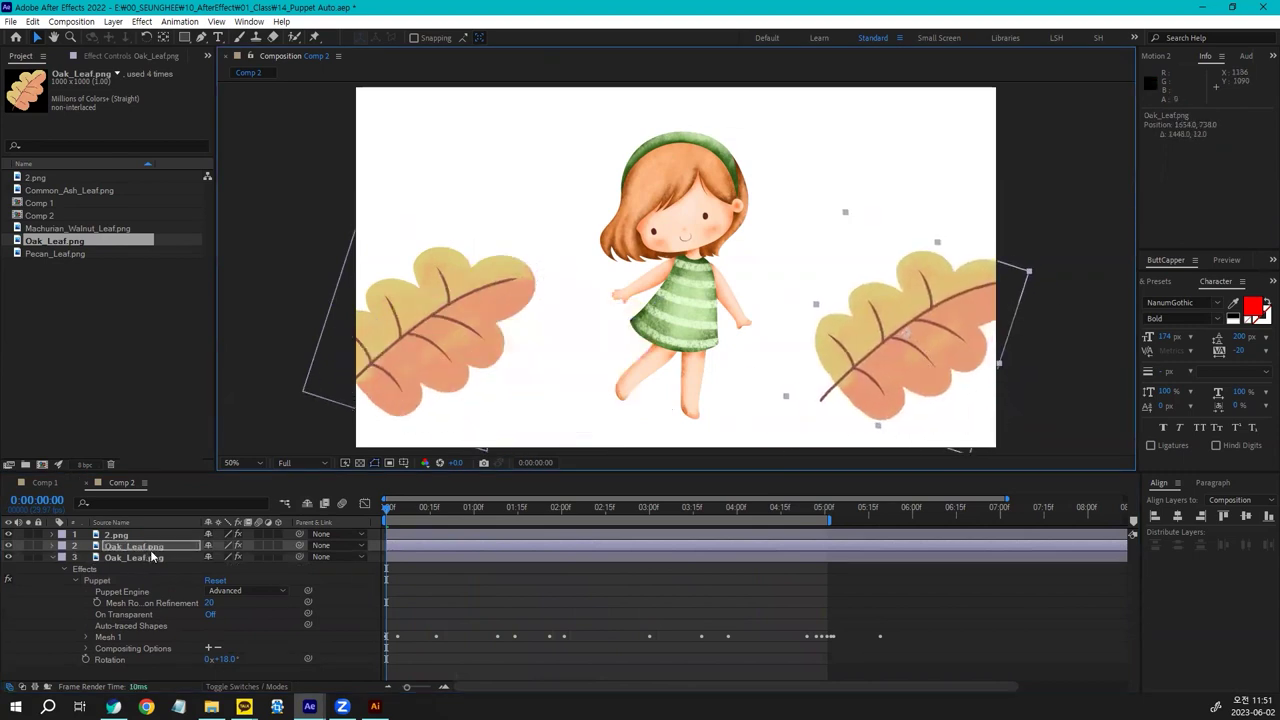
{"action": "key", "text": "Return"}
{"action": "key", "text": "r"}
{"action": "left_click_drag", "start_coordinate": [222, 557], "coordinate": [157, 561]}
{"action": "left_click_drag", "start_coordinate": [220, 557], "coordinate": [868, 388]}
Scale the duplicated oak leaf to 77%, nudge it up slightly and set its rotation to -67°
{"action": "key", "text": "s"}
{"action": "left_click_drag", "start_coordinate": [243, 557], "coordinate": [258, 557]}
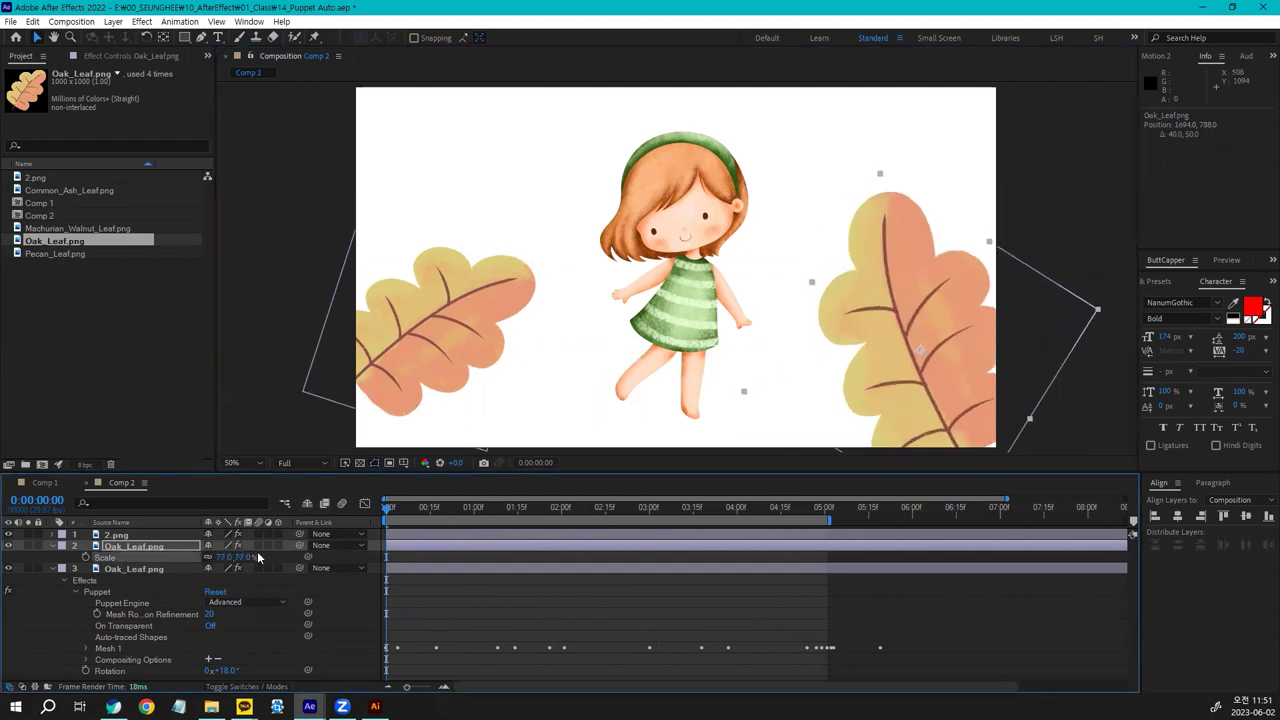
{"action": "left_click_drag", "start_coordinate": [952, 368], "coordinate": [946, 354]}
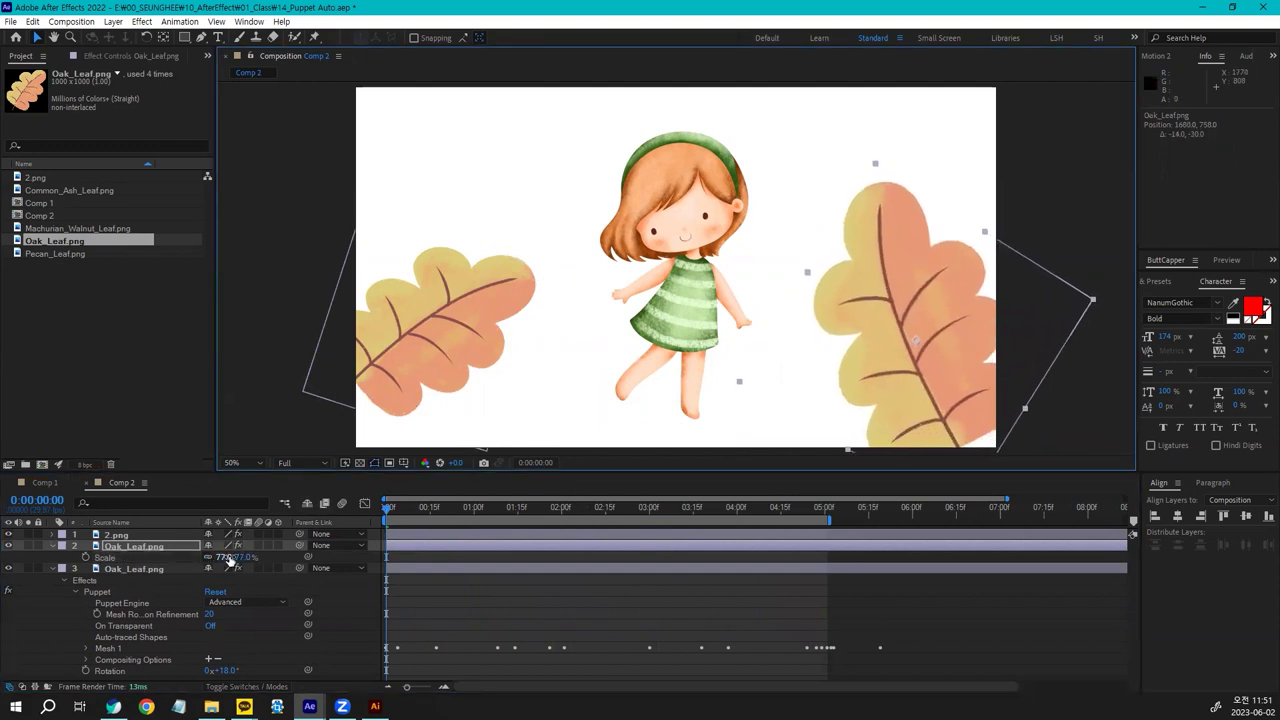
{"action": "key", "text": "r"}
{"action": "left_click_drag", "start_coordinate": [222, 557], "coordinate": [212, 557]}
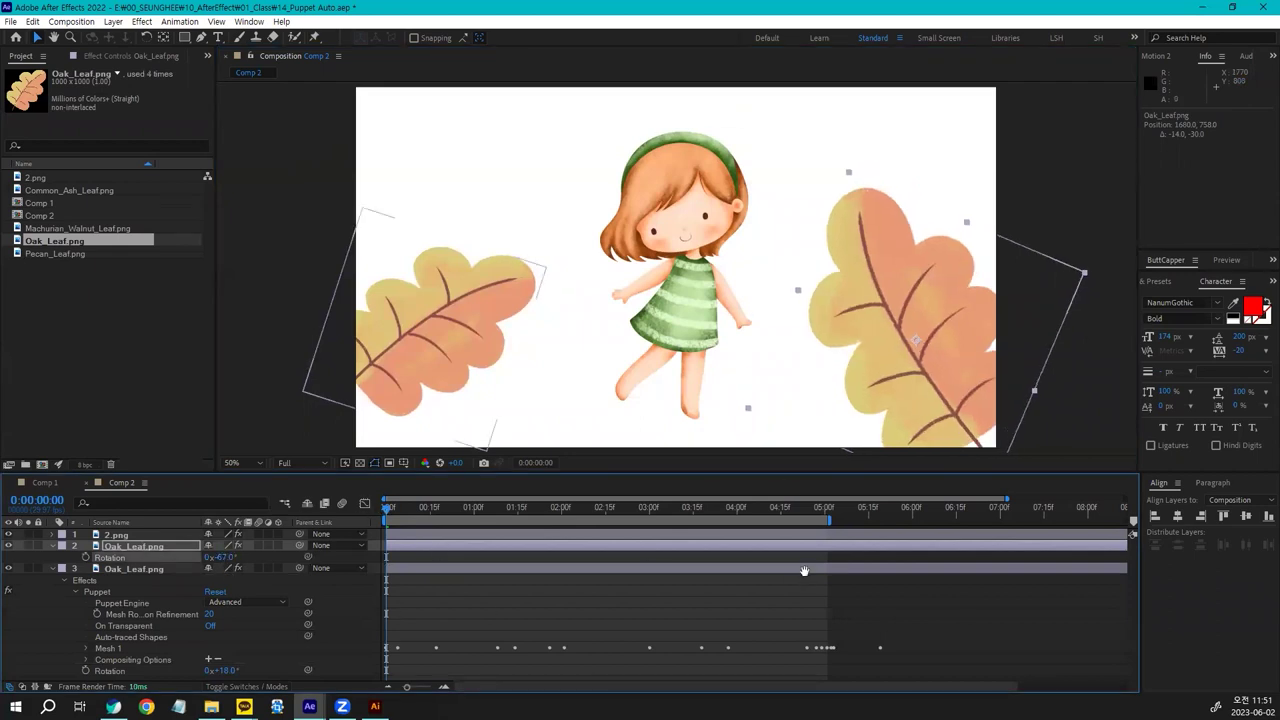
Compress the duplicated oak leaf's tip-pin keyframes in time so the last one falls at 5 seconds, and preview the loop
{"action": "key", "text": "space"}
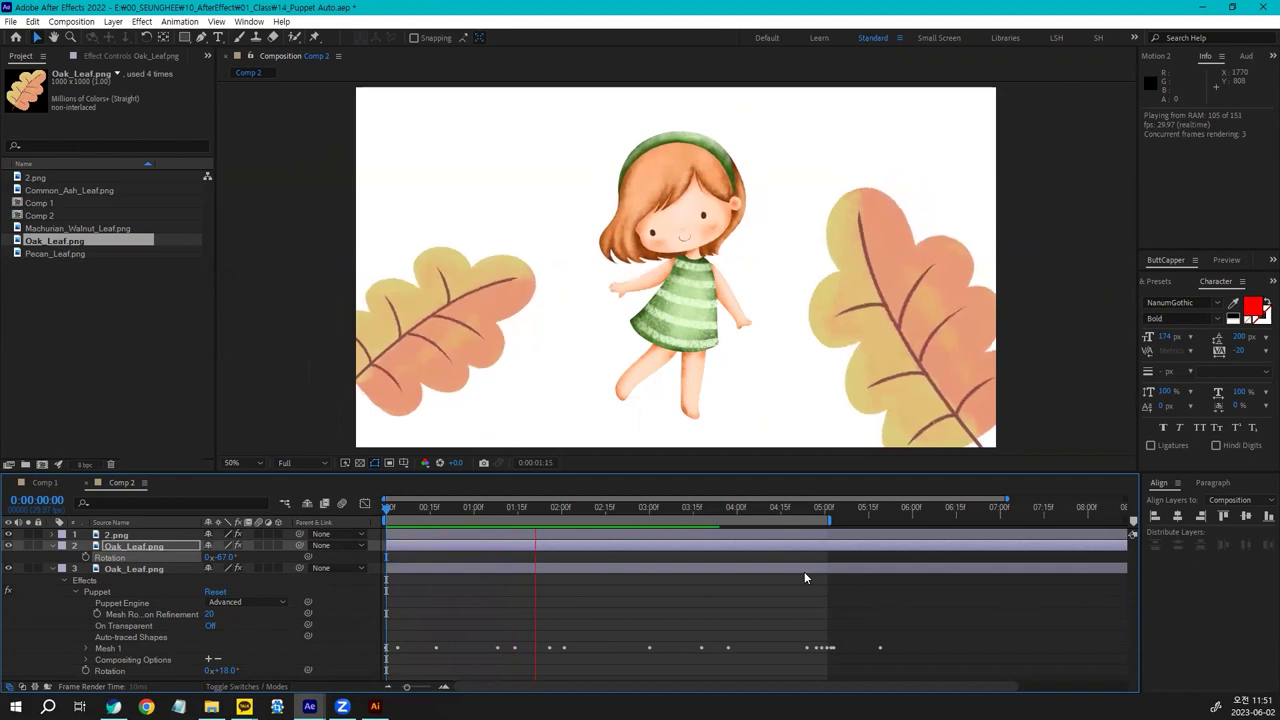
{"action": "key", "text": "space"}
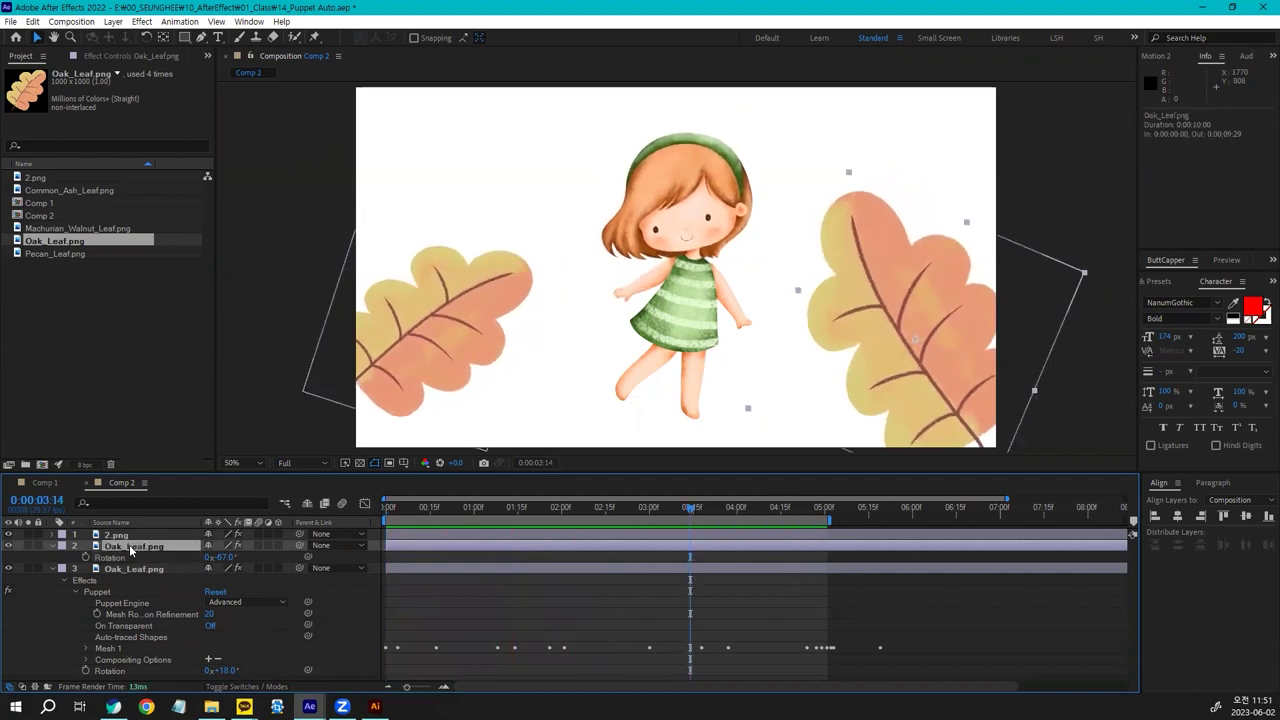
{"action": "key", "text": "u"}
{"action": "left_click_drag", "start_coordinate": [920, 613], "coordinate": [440, 597]}
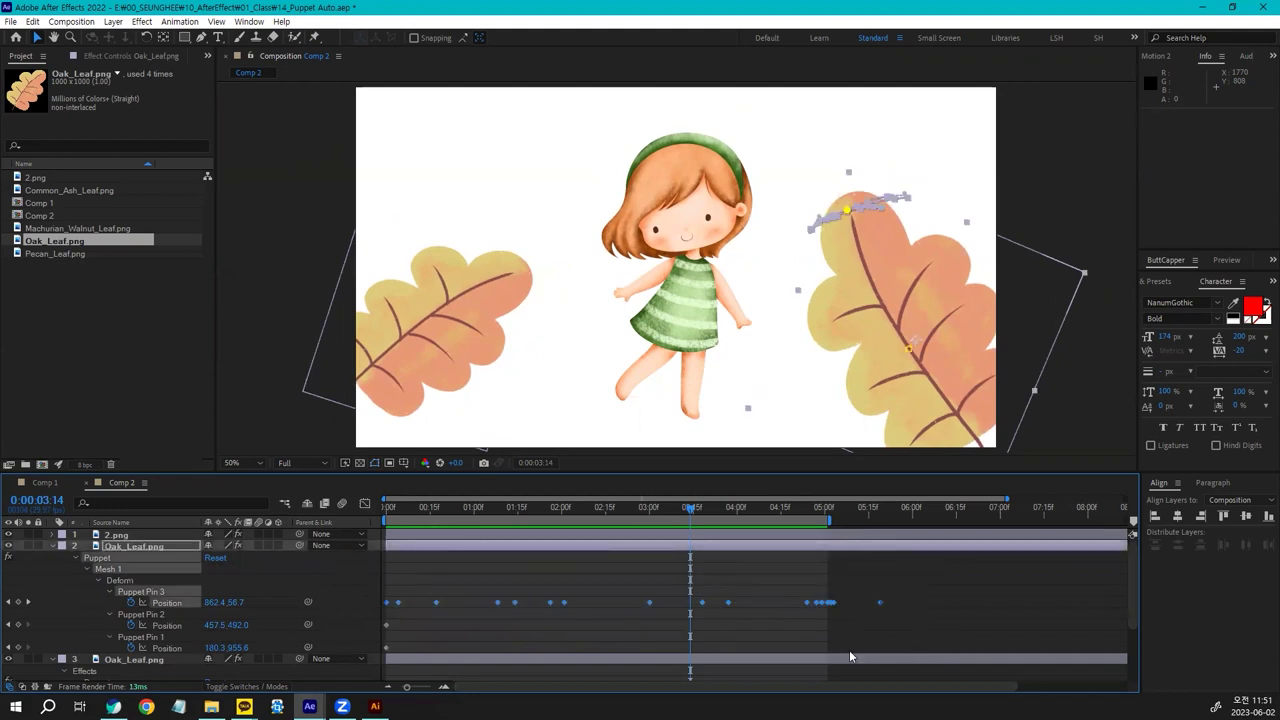
{"action": "left_click_drag", "start_coordinate": [879, 604], "coordinate": [824, 605]}
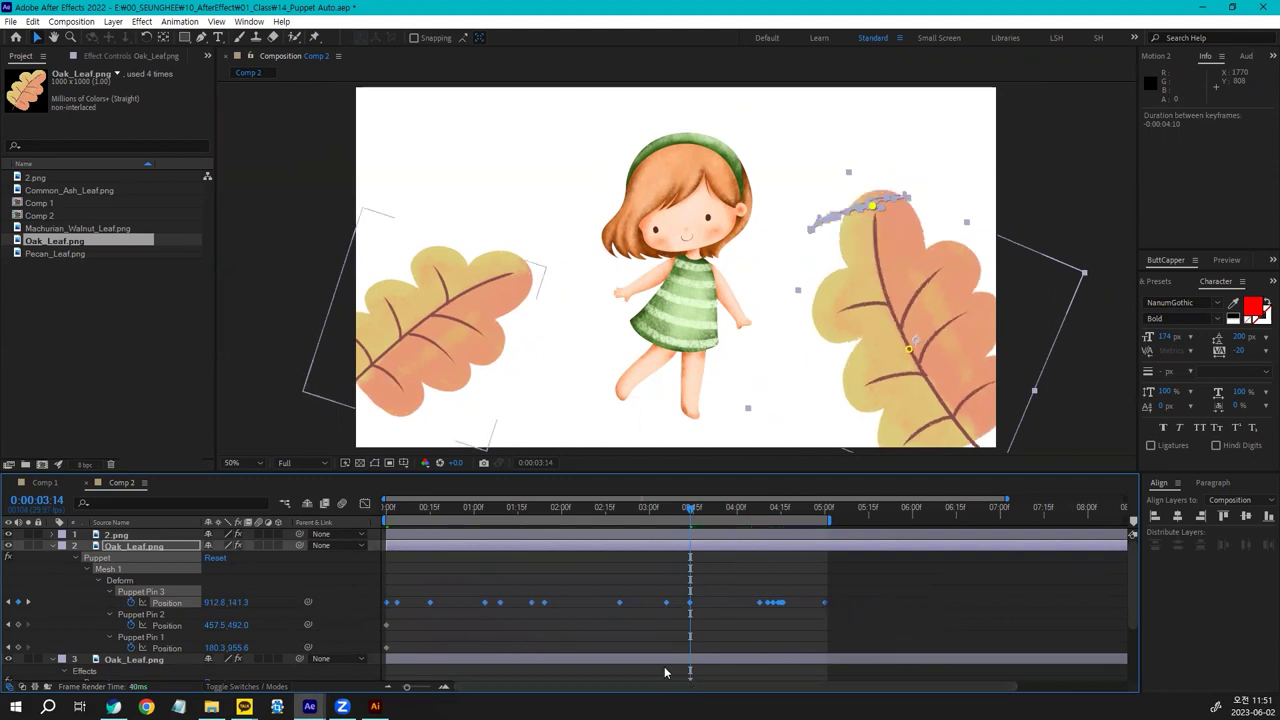
{"action": "key", "text": "Home"}
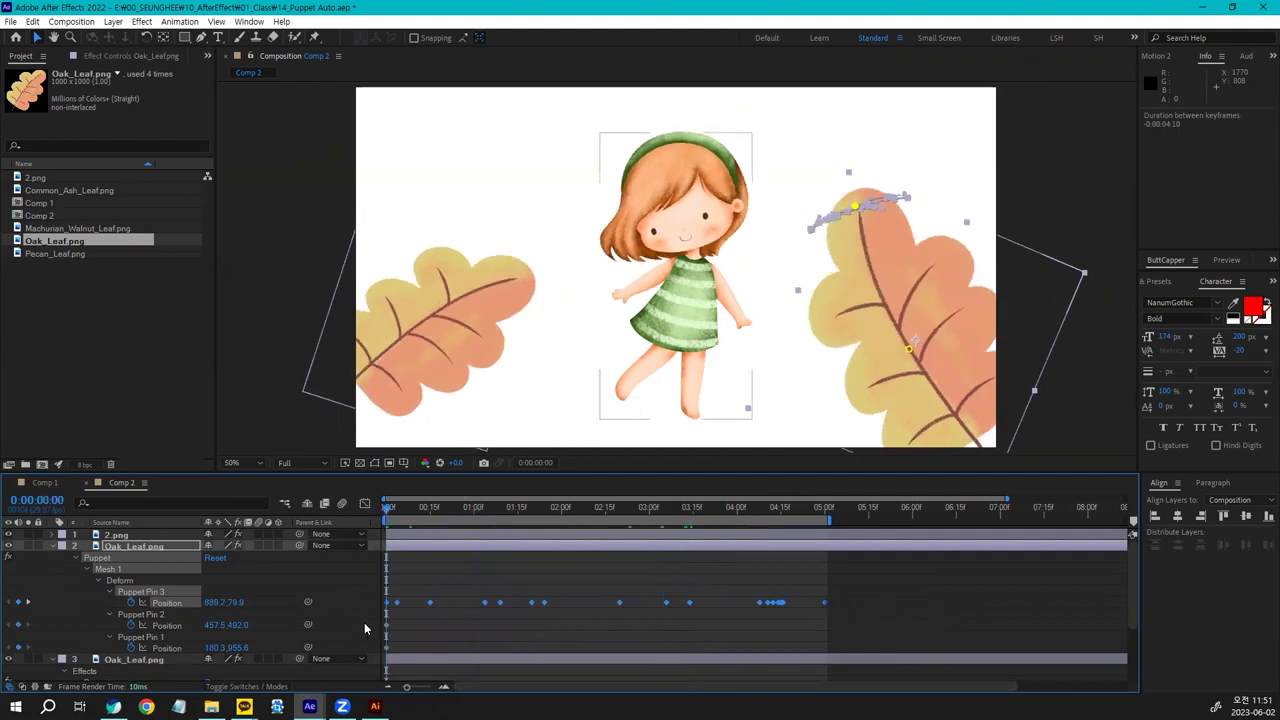
{"action": "left_click", "coordinate": [364, 622]}
{"action": "key", "text": "space"}
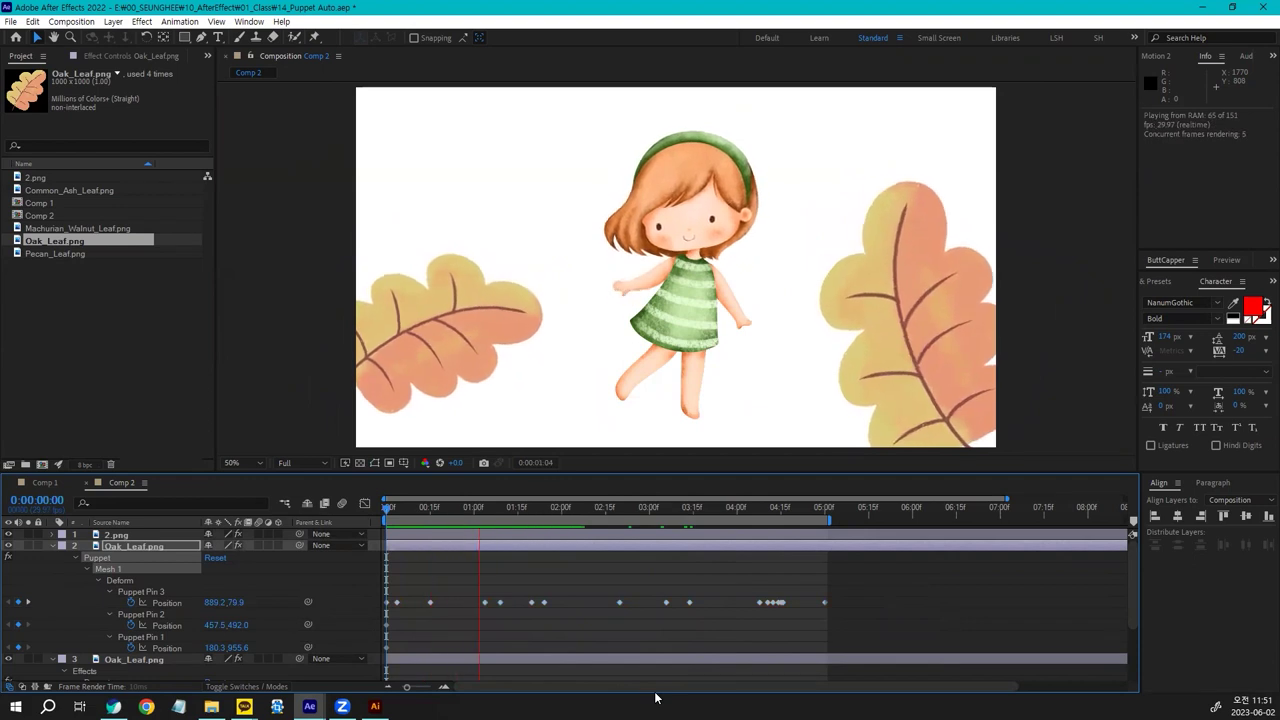
{"action": "key", "text": "space"}
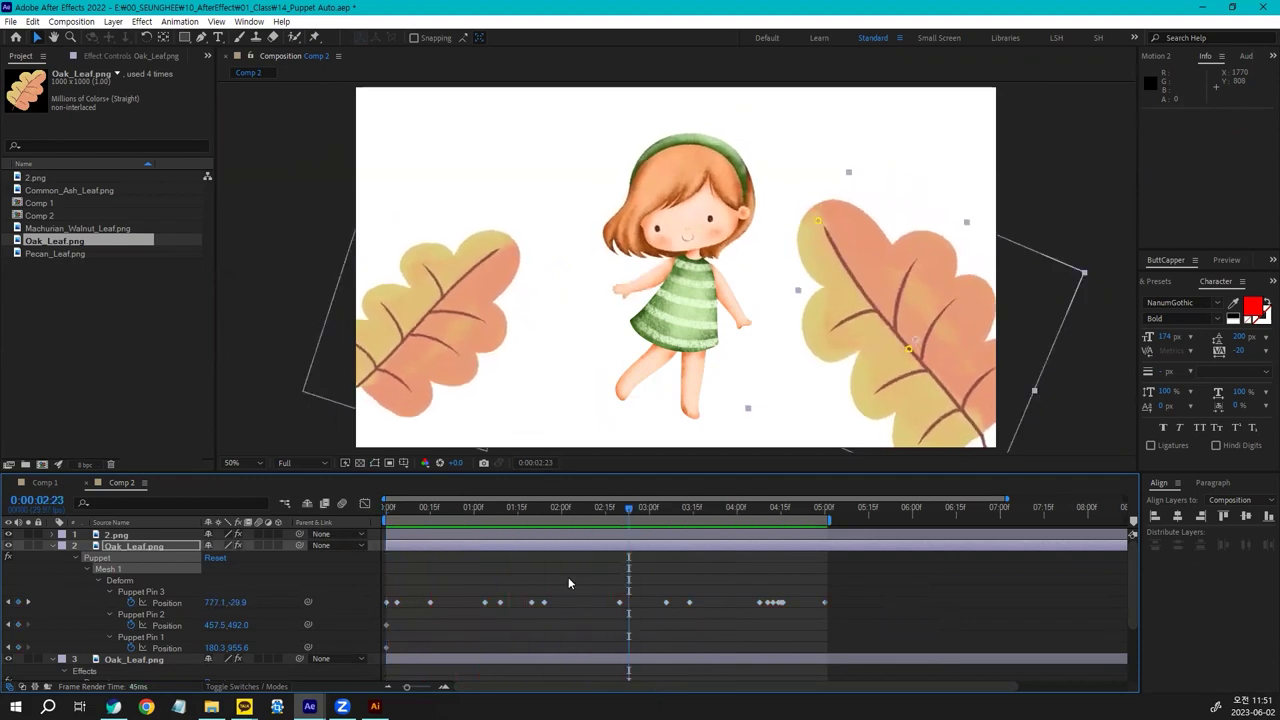
Offset the duplicated leaf's sway by moving the tip-pin keyframes before 2:20 behind the remaining ones and shifting the whole set back to time 0
{"action": "left_click_drag", "start_coordinate": [628, 507], "coordinate": [617, 510]}
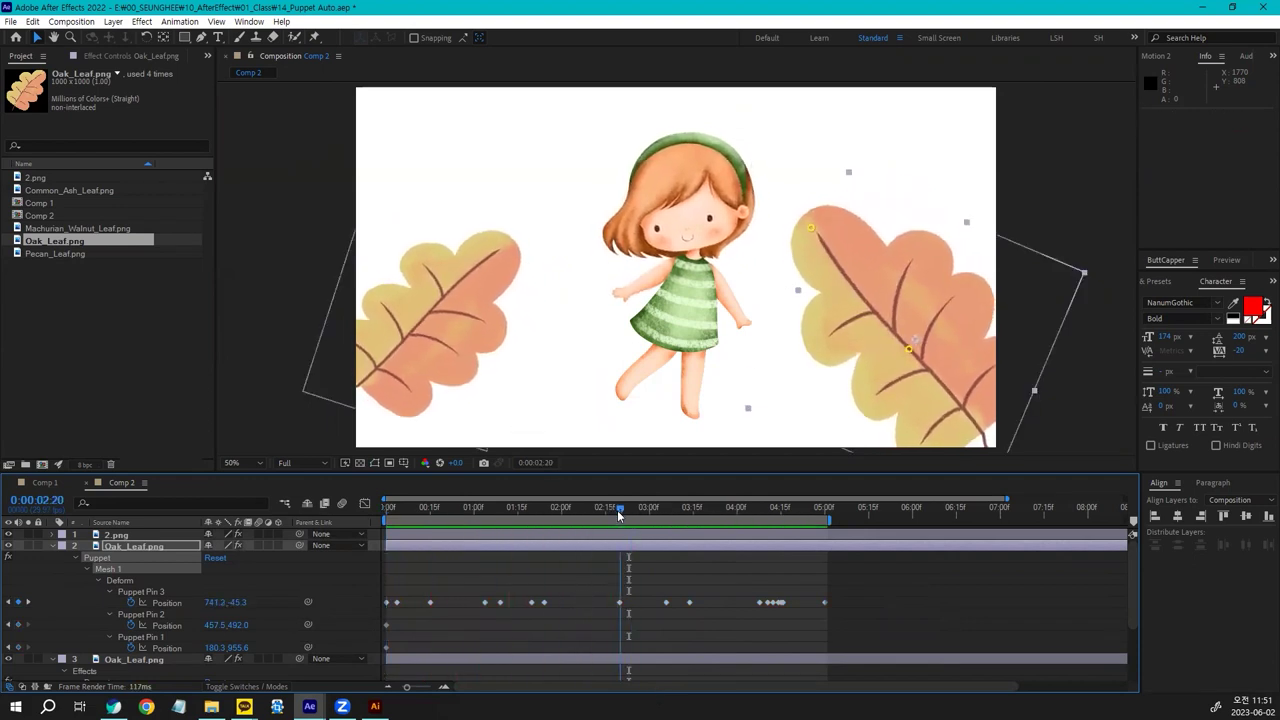
{"action": "left_click_drag", "start_coordinate": [578, 617], "coordinate": [890, 604]}
{"action": "left_click_drag", "start_coordinate": [761, 588], "coordinate": [406, 602]}
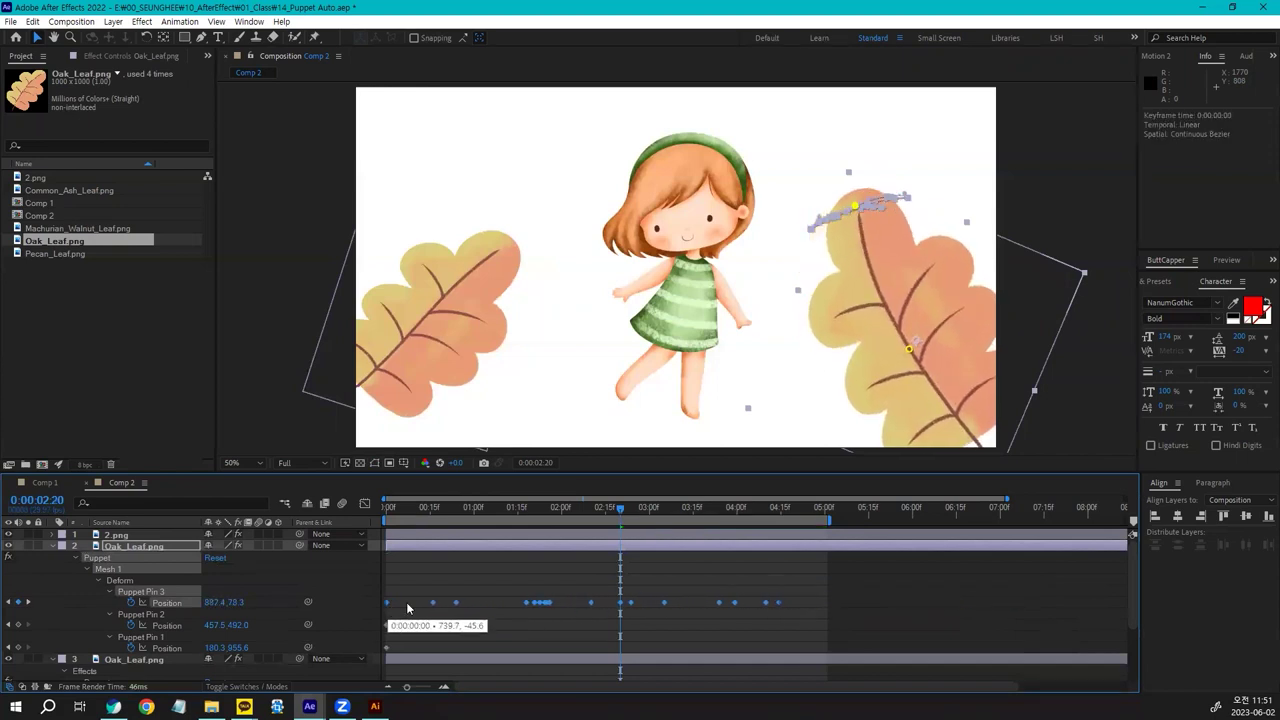
{"action": "left_click", "coordinate": [788, 603]}
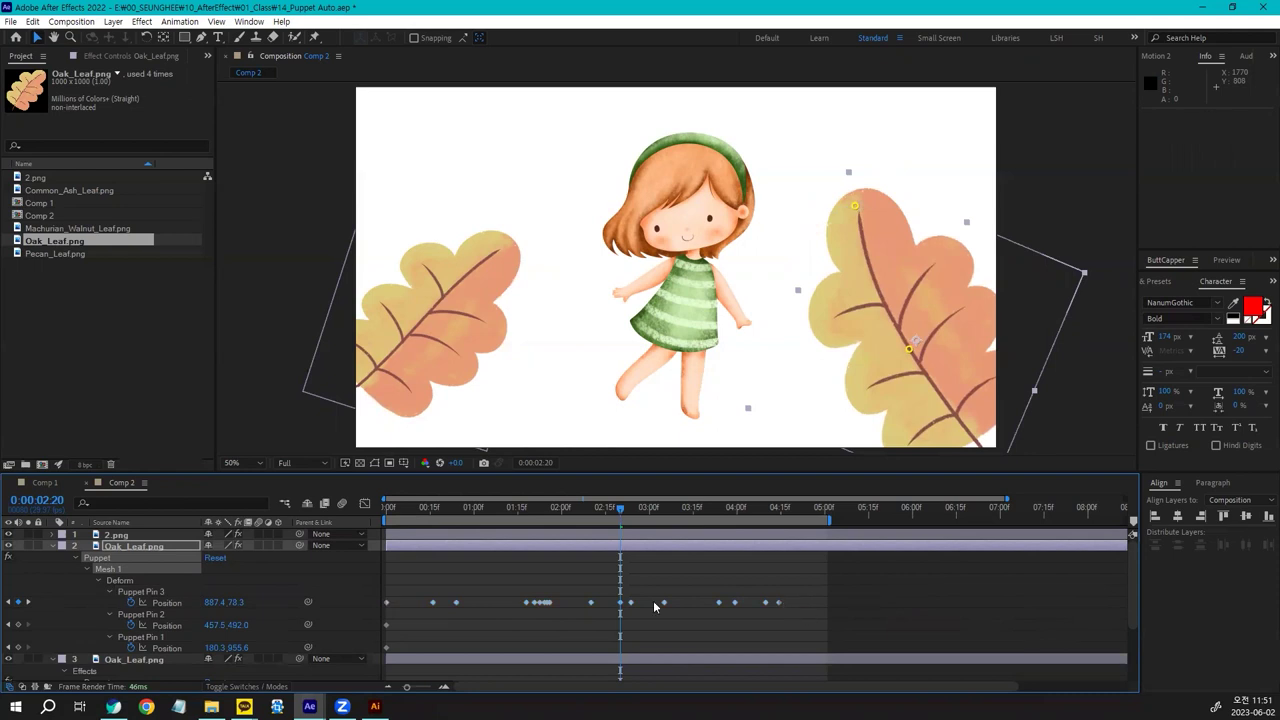
Copy the tip pin's first position keyframe to 0:00:05:01 so the duplicated leaf's sway loops
{"action": "left_click", "coordinate": [386, 602]}
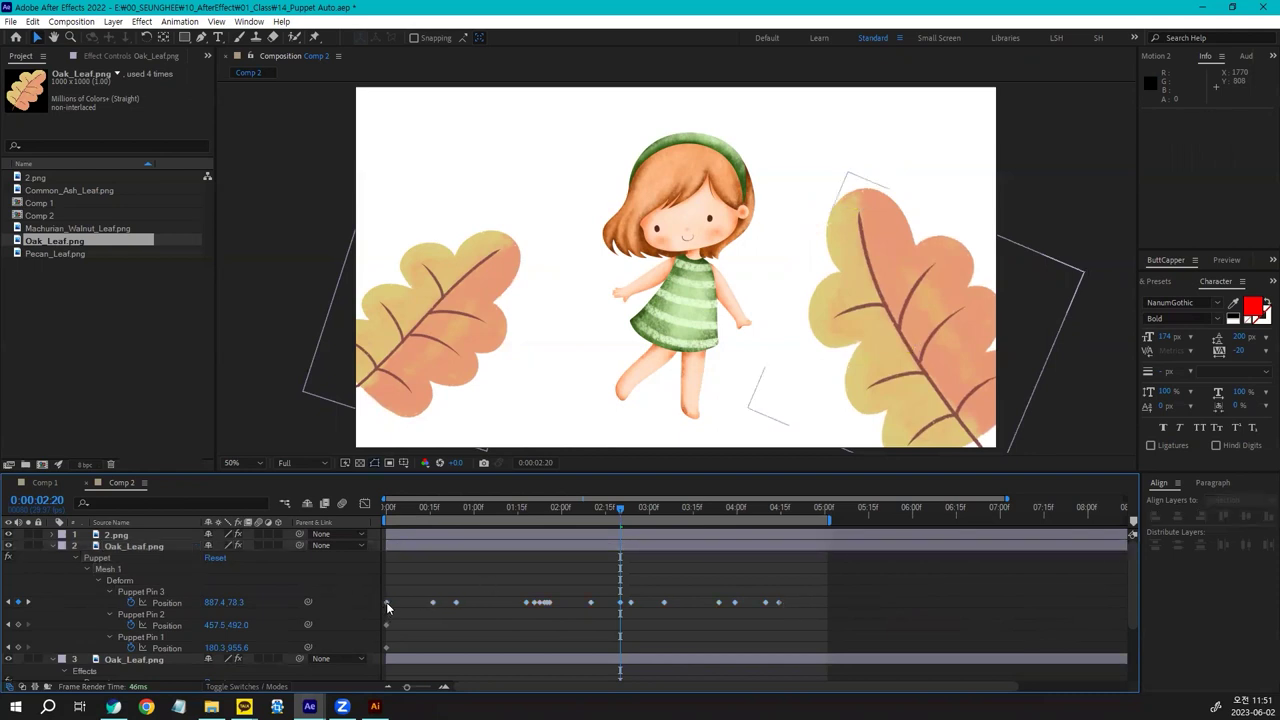
{"action": "key", "text": "ctrl+c"}
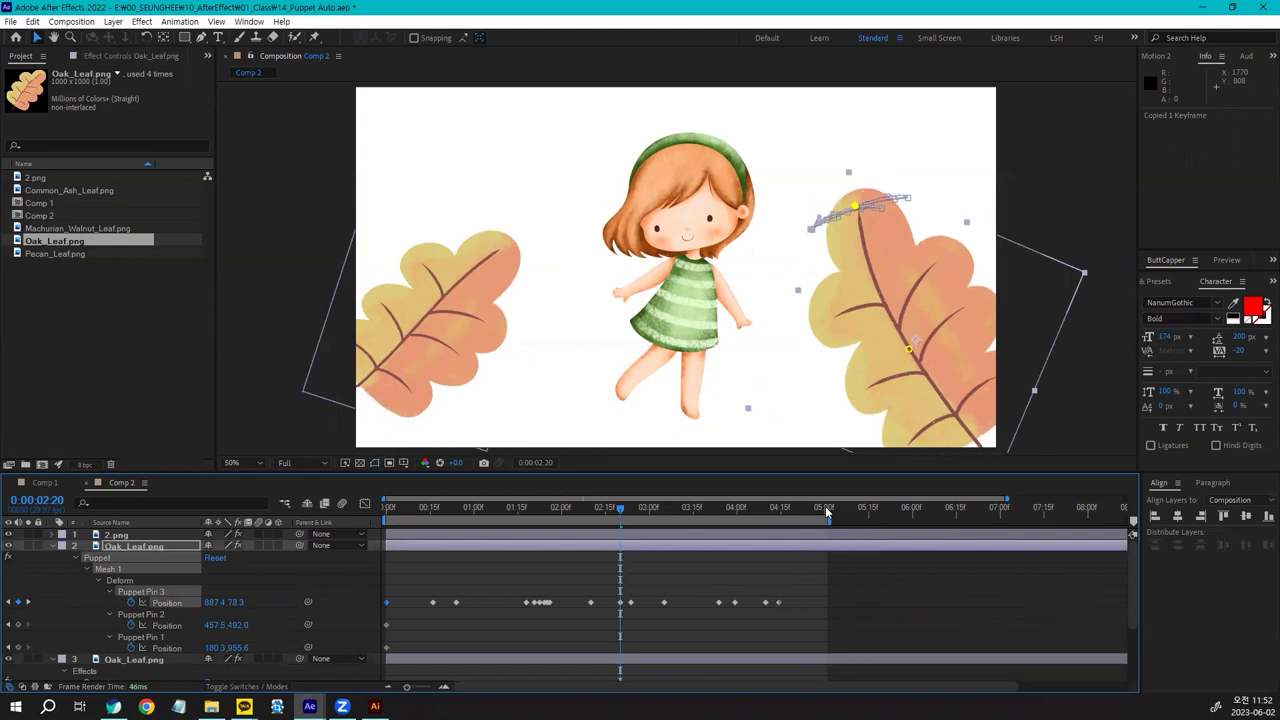
{"action": "left_click", "coordinate": [826, 507]}
{"action": "key", "text": "ctrl+v"}
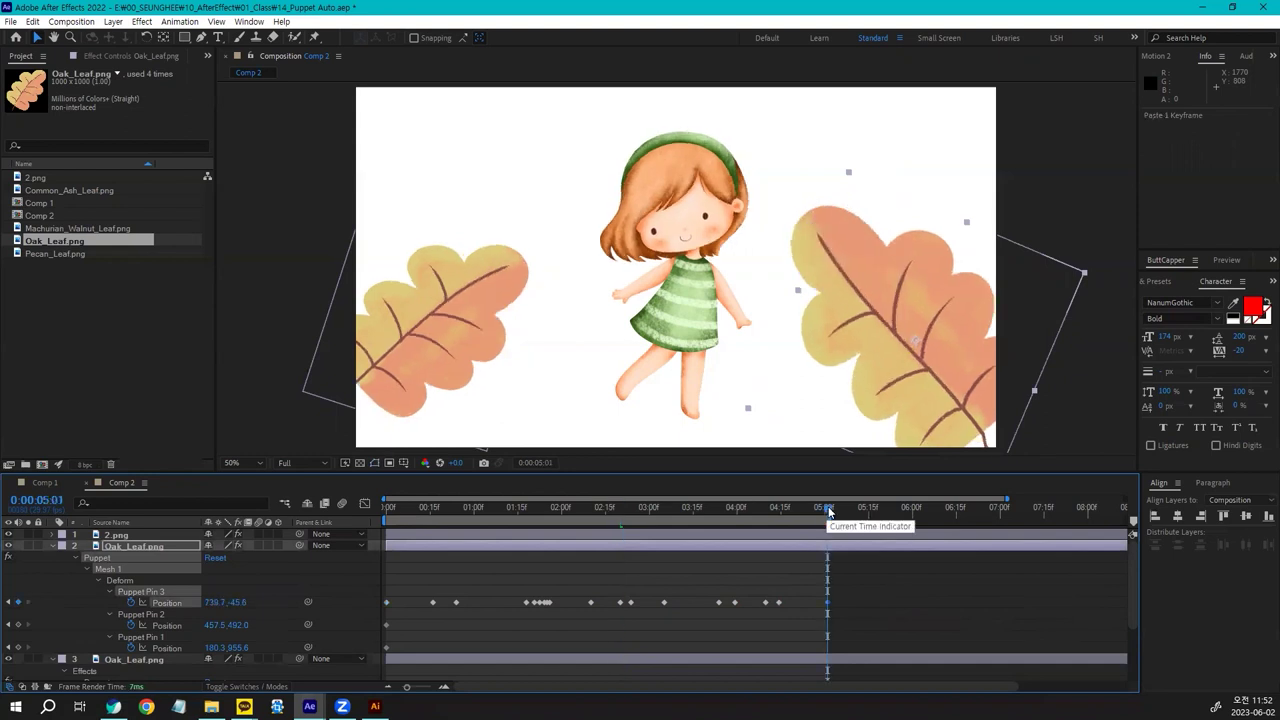
Preview the animation from the start and shift the duplicated oak leaf slightly right and down to position 1718, 778
{"action": "key", "text": "Home"}
{"action": "key", "text": "space"}
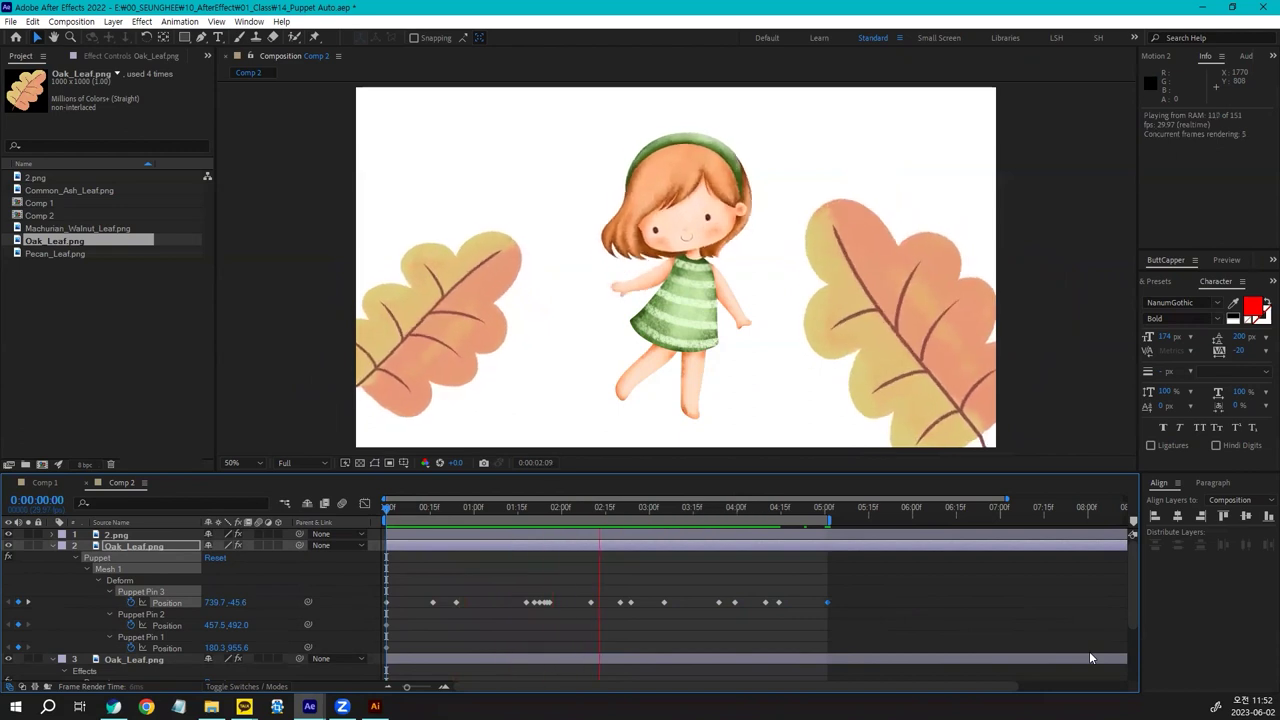
{"action": "key", "text": "space"}
{"action": "left_click_drag", "start_coordinate": [961, 375], "coordinate": [973, 390]}
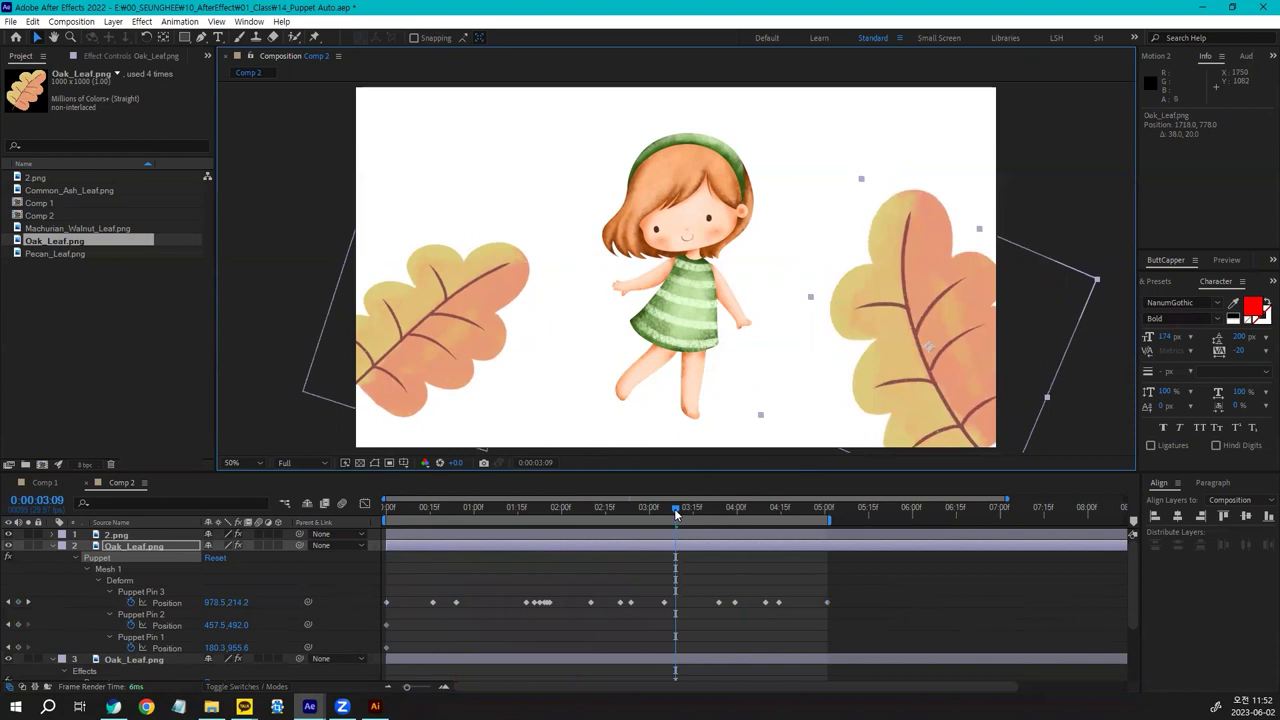
{"action": "left_click_drag", "start_coordinate": [674, 508], "coordinate": [337, 507]}
Add Machurian_Walnut_Leaf.png below the girl's layer, rotate it upright, scale it to 47% and place it over the first oak leaf at 394, 838
{"action": "left_click", "coordinate": [37, 254]}
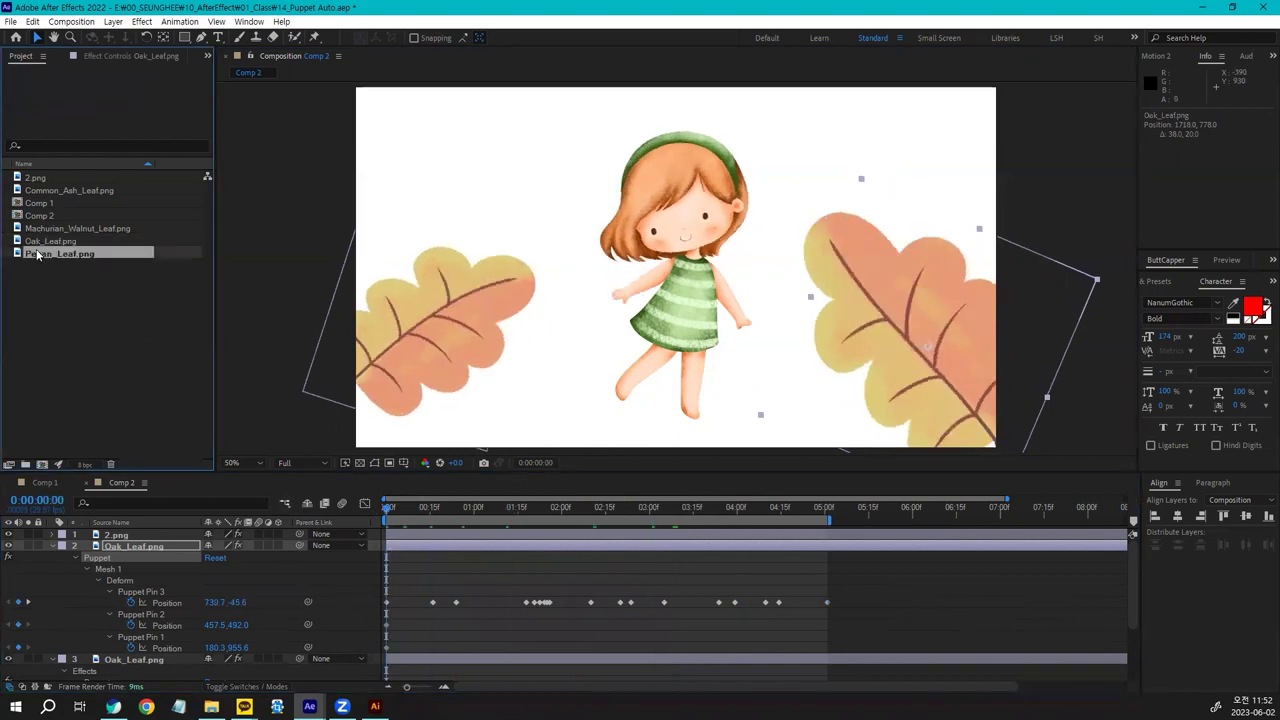
{"action": "left_click", "coordinate": [55, 203]}
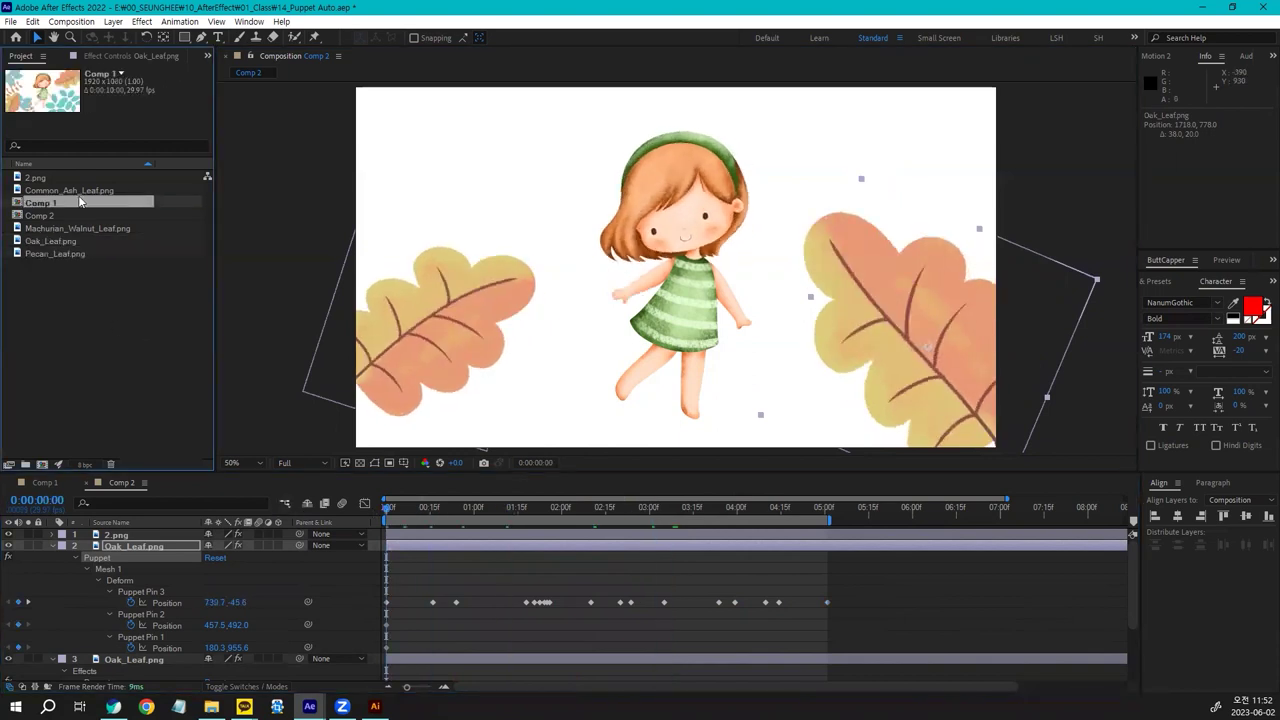
{"action": "left_click", "coordinate": [72, 190]}
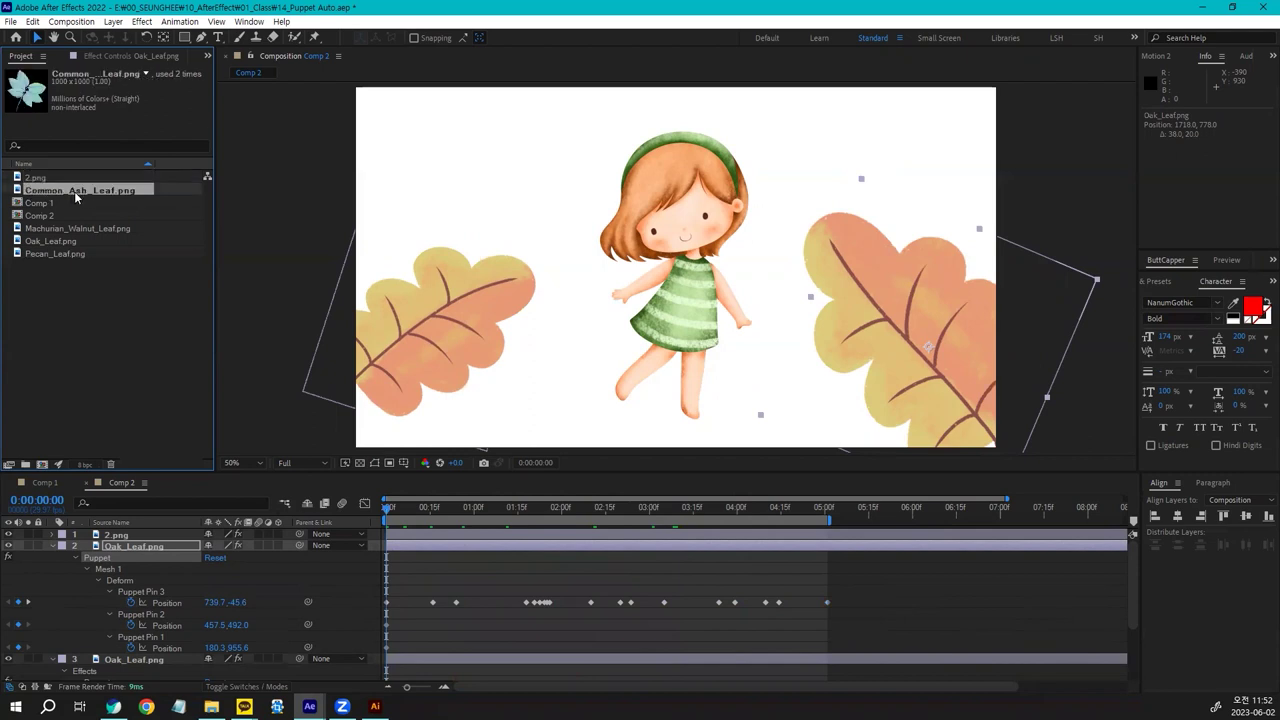
{"action": "left_click", "coordinate": [76, 229]}
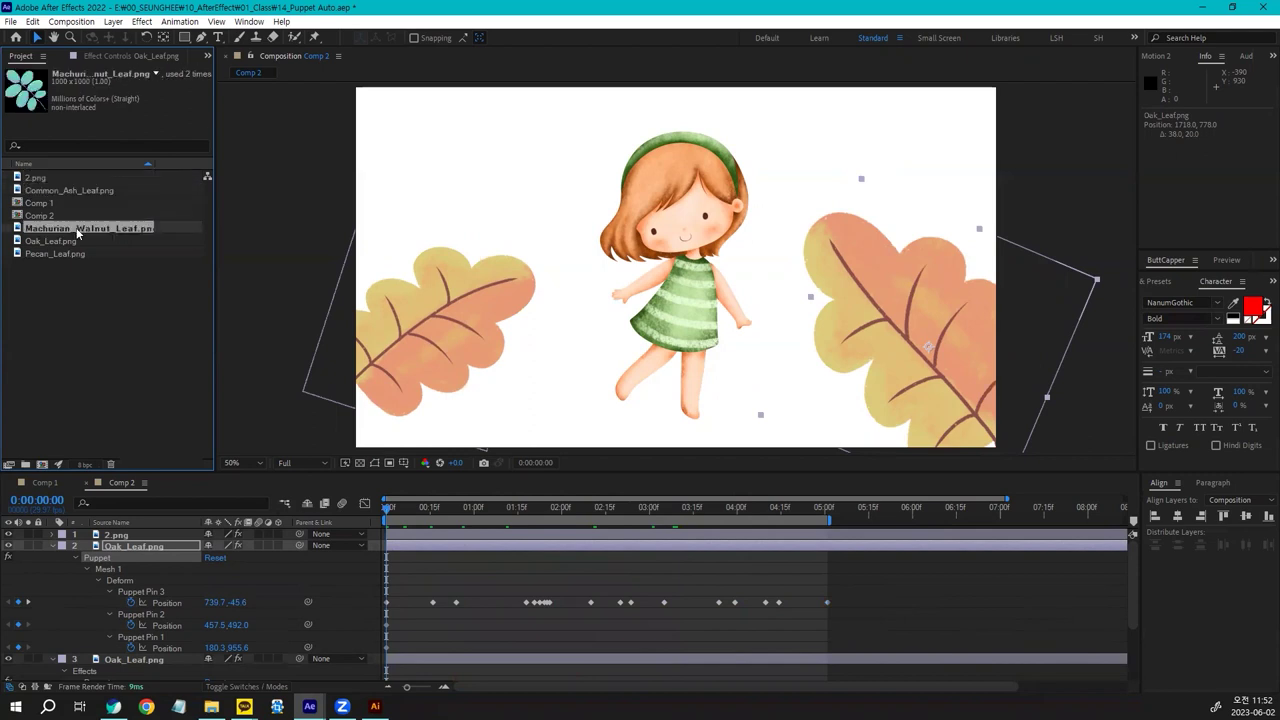
{"action": "left_click_drag", "start_coordinate": [80, 232], "coordinate": [110, 541]}
{"action": "left_click_drag", "start_coordinate": [764, 324], "coordinate": [500, 354]}
{"action": "key", "text": "r"}
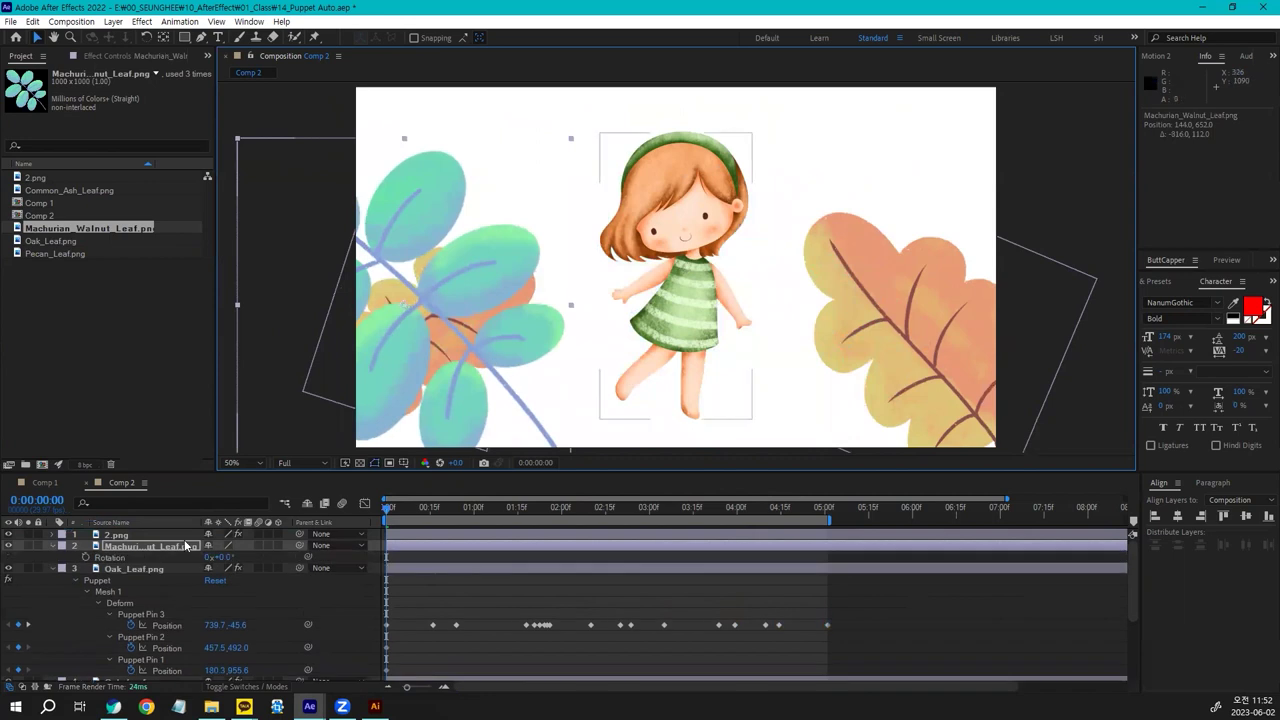
{"action": "left_click_drag", "start_coordinate": [222, 557], "coordinate": [497, 405]}
{"action": "key", "text": "s"}
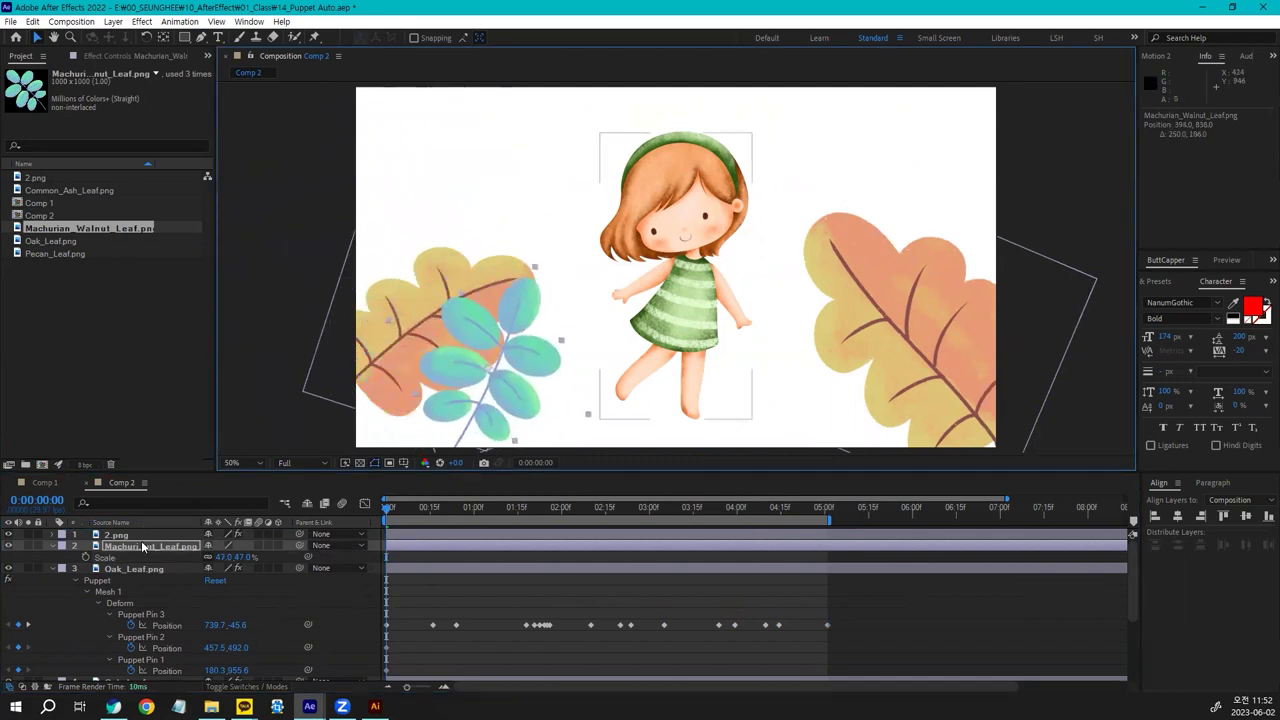
Place three puppet pins on the walnut leaf: at the stem's base, at its middle and at the tip
{"action": "left_click", "coordinate": [316, 38]}
{"action": "key", "text": "comma"}
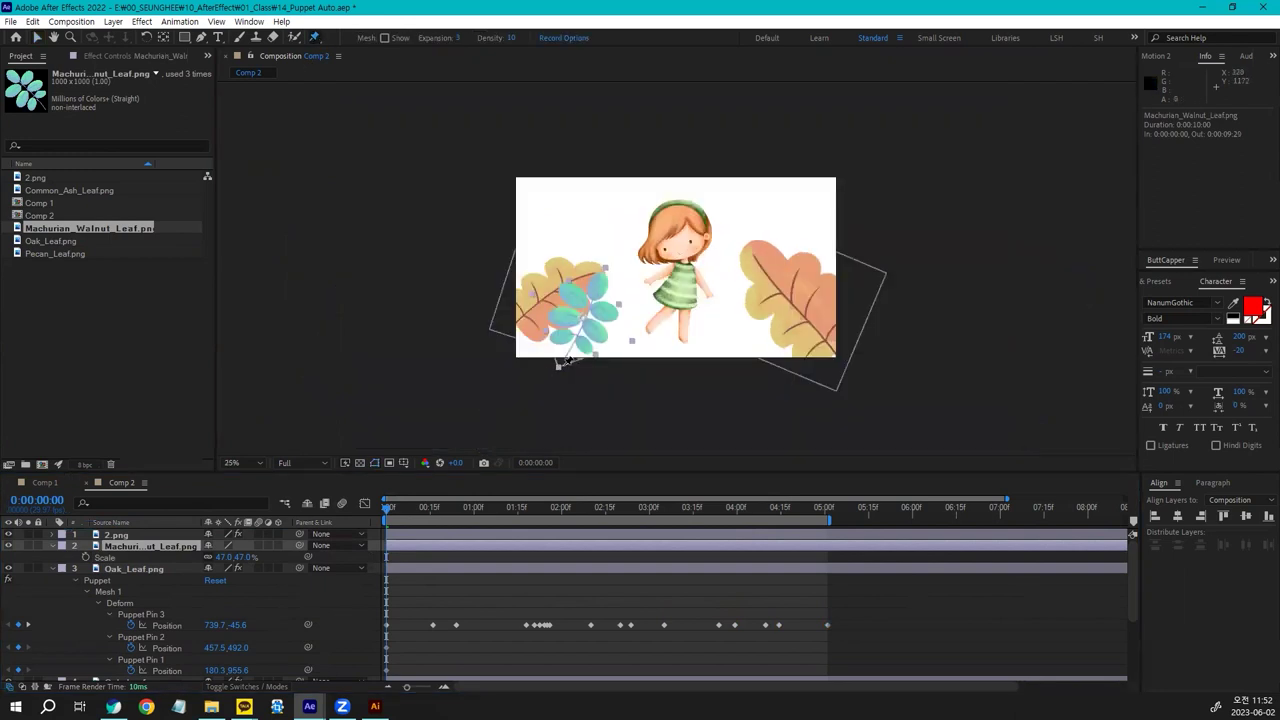
{"action": "left_click", "coordinate": [594, 323]}
{"action": "key", "text": "slash"}
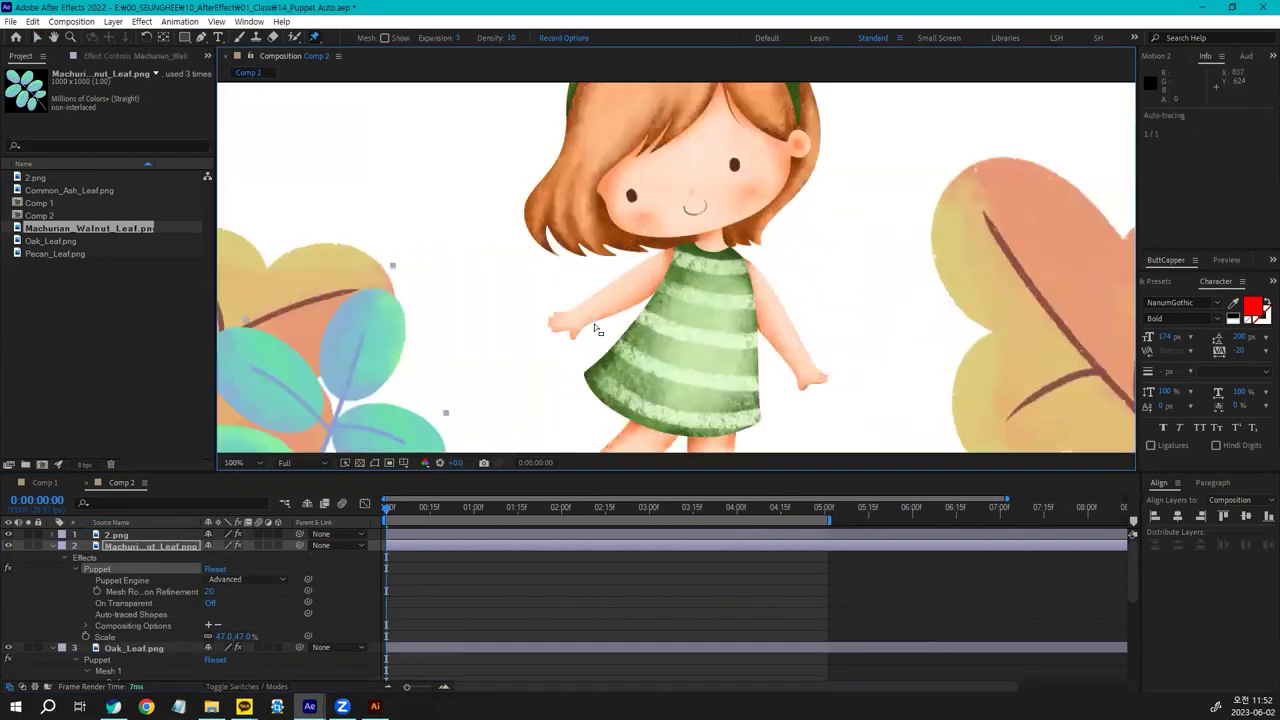
{"action": "key", "text": "comma"}
{"action": "key", "text": "period"}
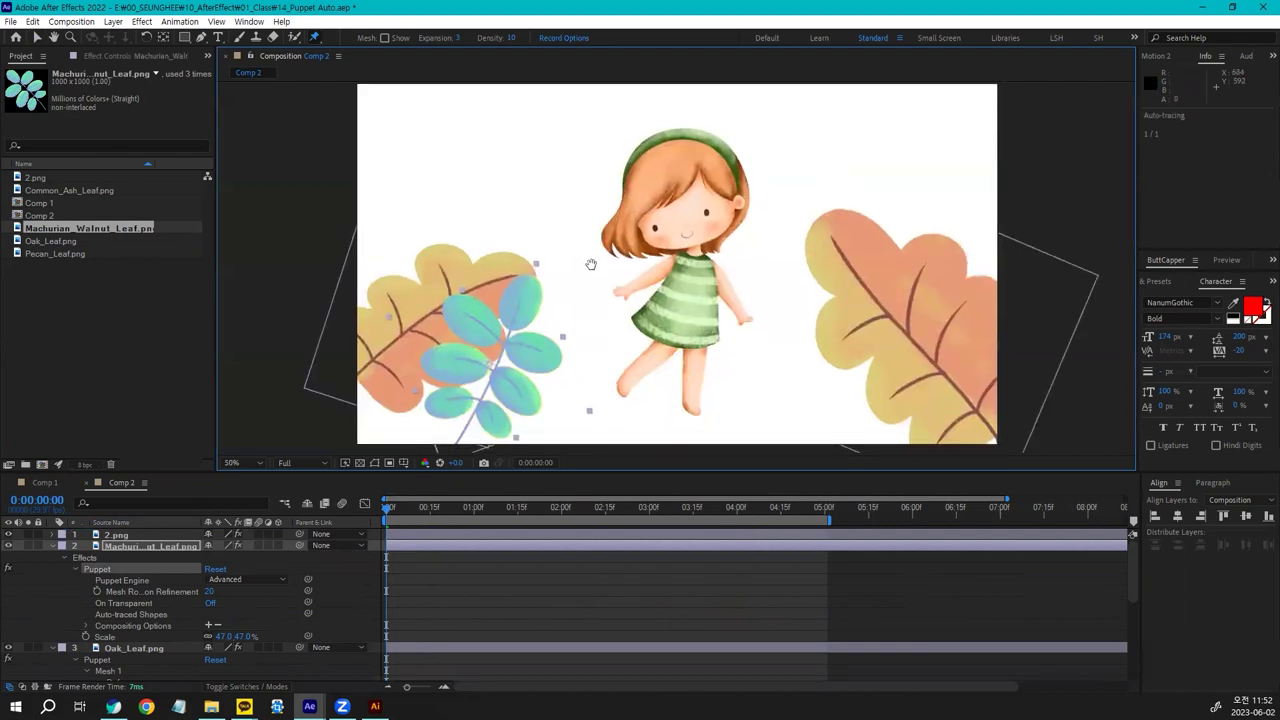
{"action": "left_click_drag", "start_coordinate": [488, 368], "coordinate": [535, 268]}
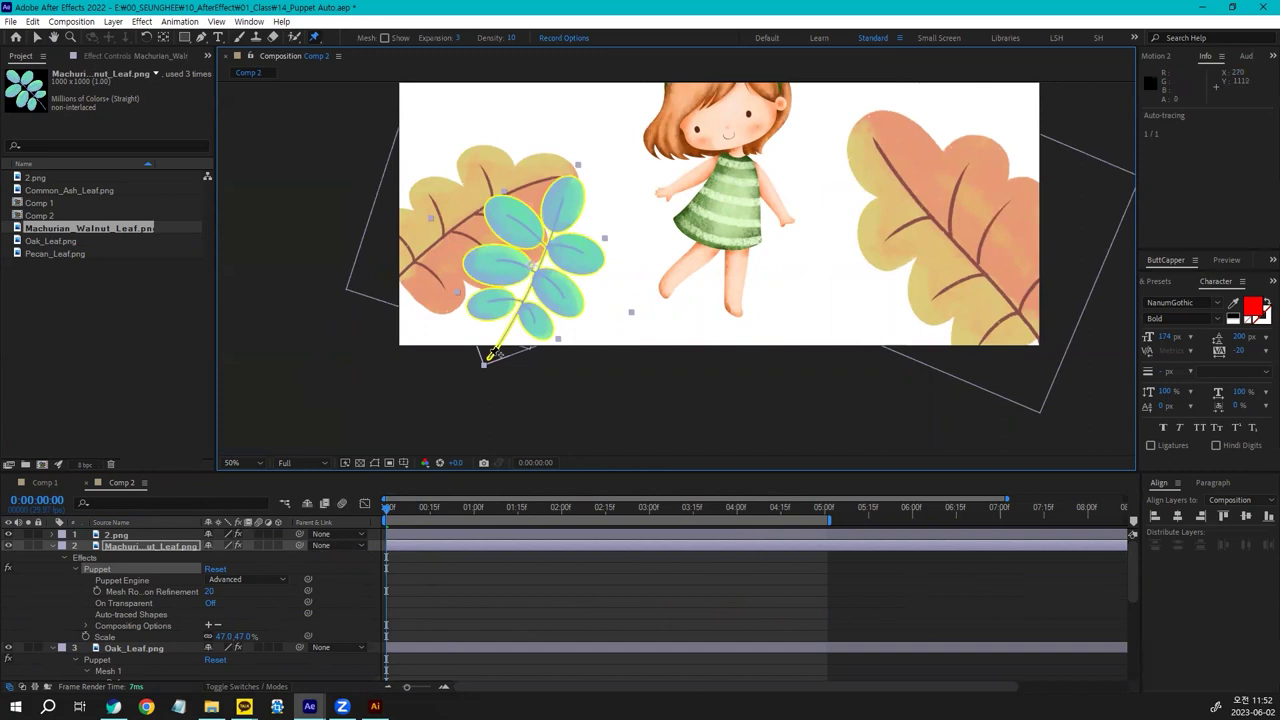
{"action": "left_click", "coordinate": [489, 356]}
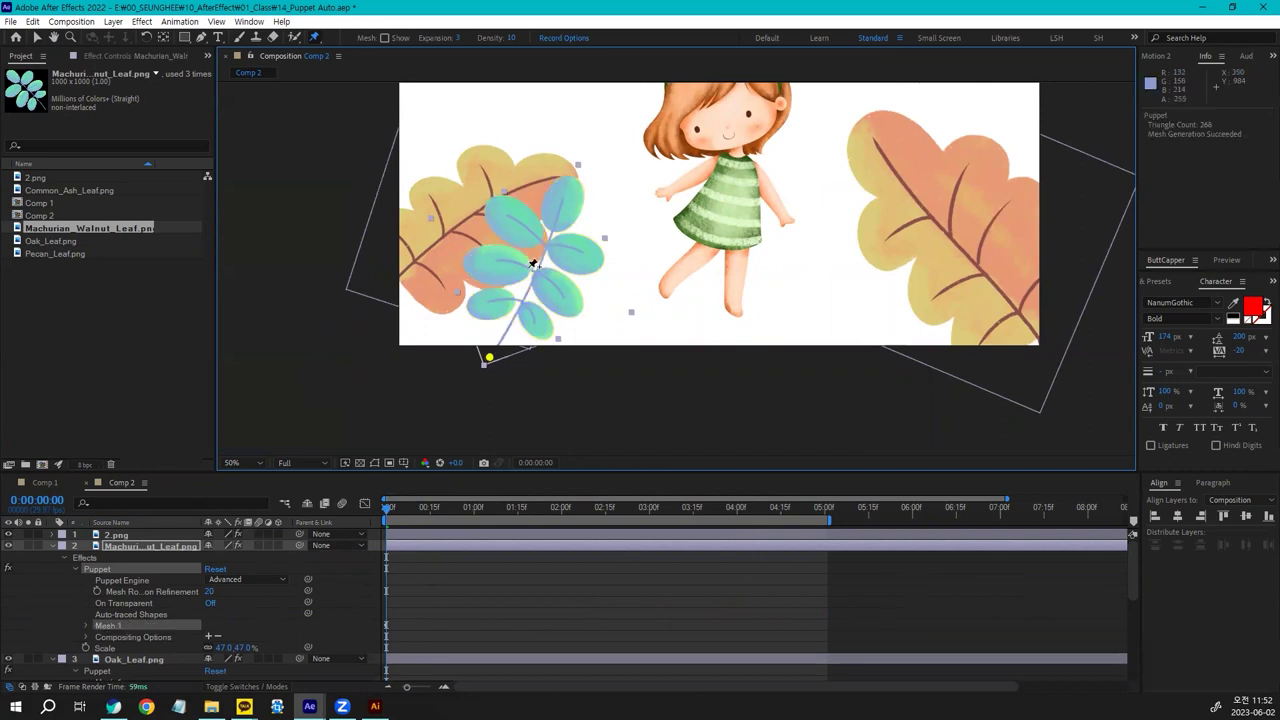
{"action": "left_click", "coordinate": [537, 270]}
Show the walnut leaf's pin keyframes, record a sway for its tip pin from time 0 and preview it
{"action": "left_click", "coordinate": [150, 547]}
{"action": "key", "text": "u"}
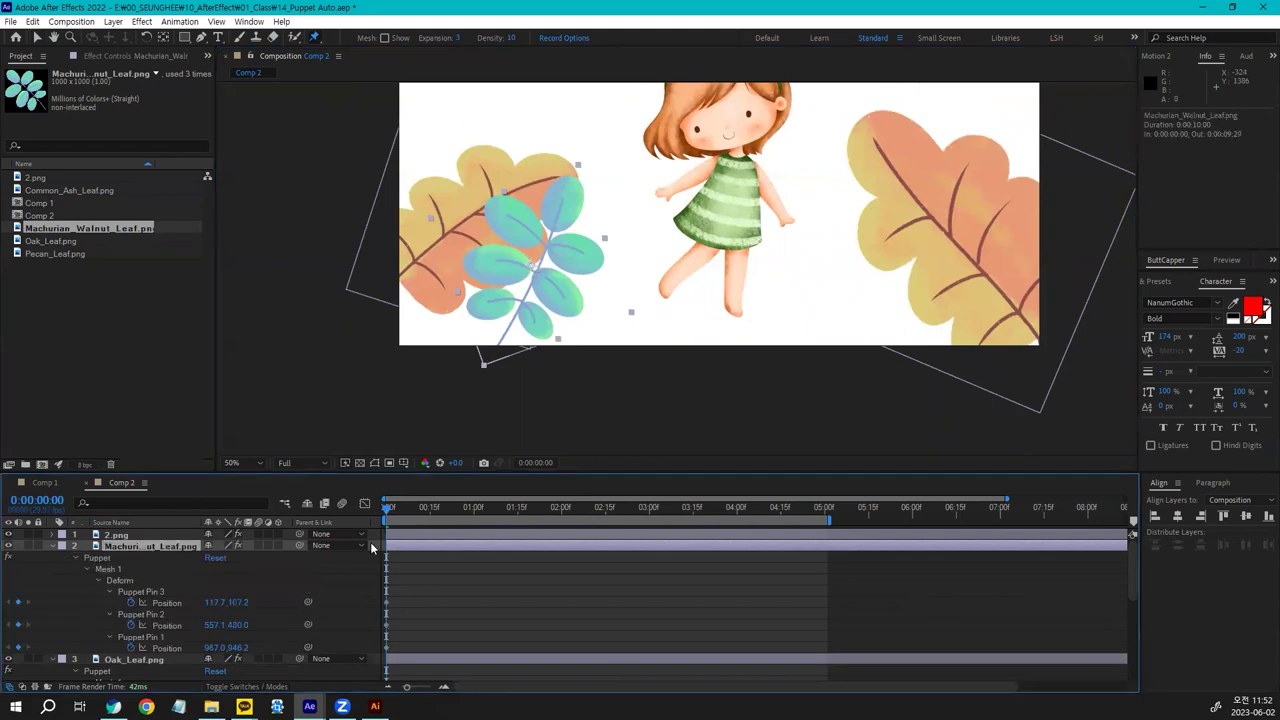
{"action": "left_click", "coordinate": [36, 37]}
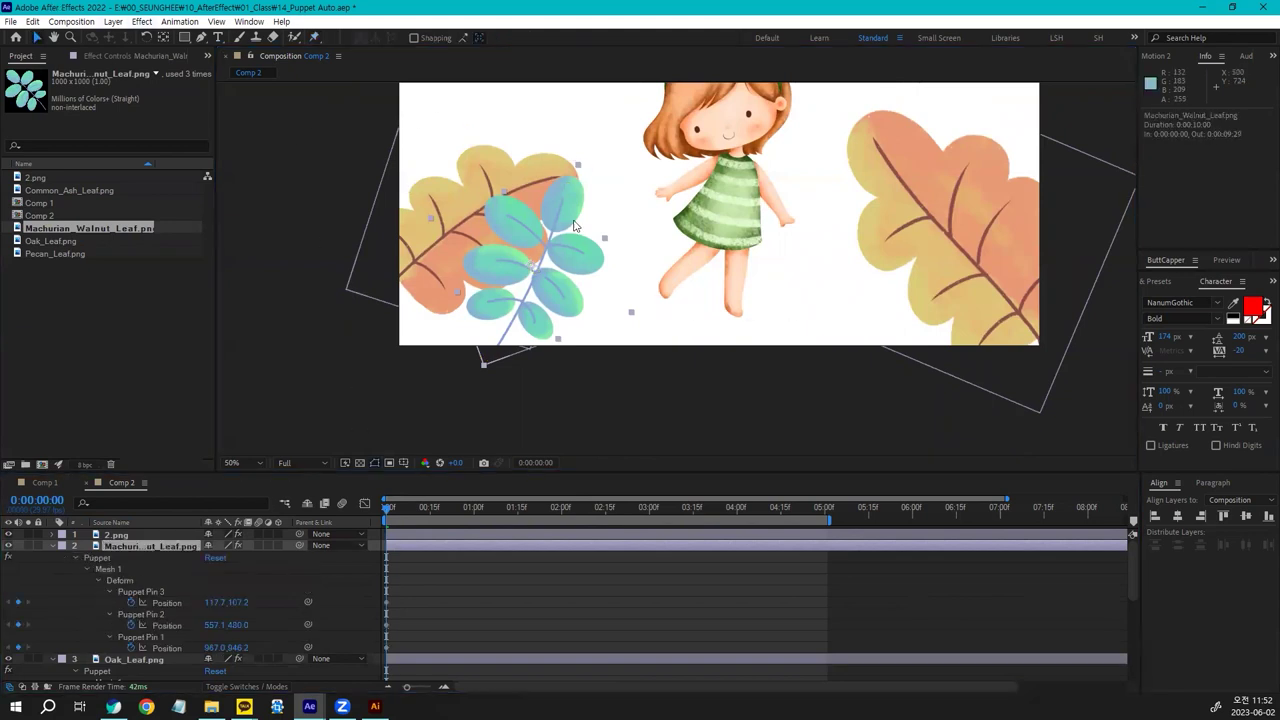
{"action": "left_click", "coordinate": [117, 584]}
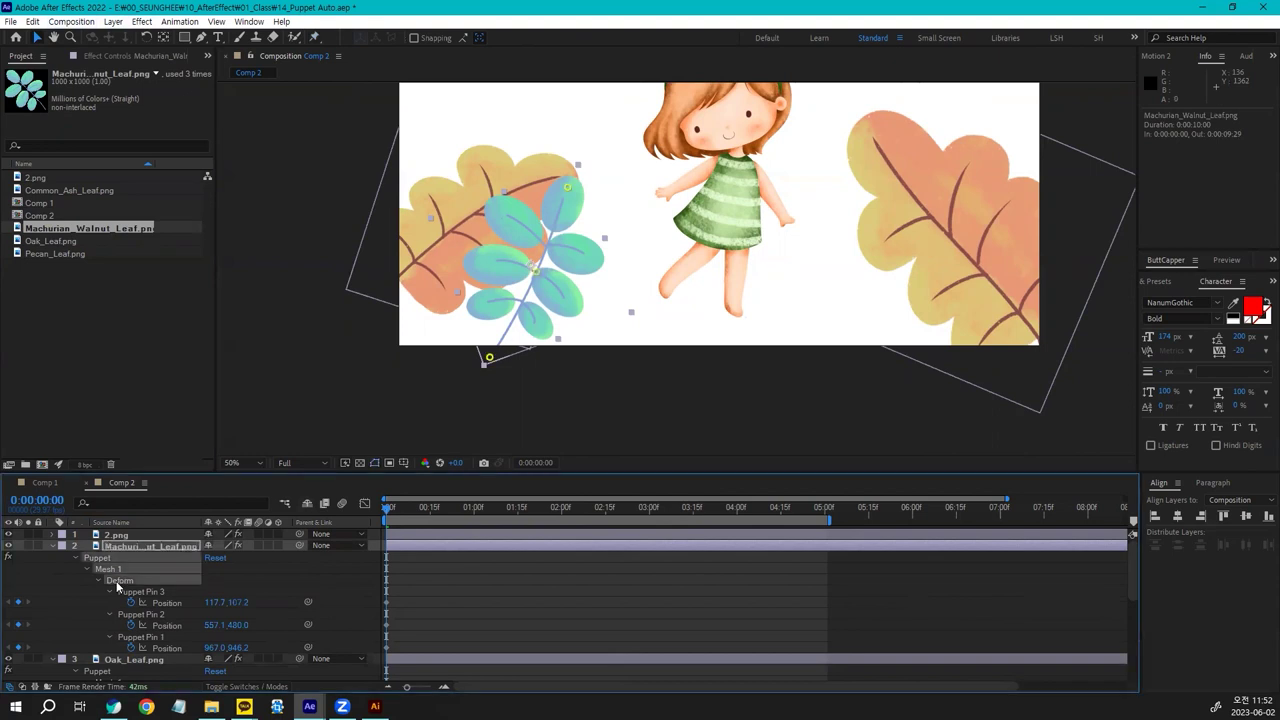
{"action": "left_click", "coordinate": [567, 189]}
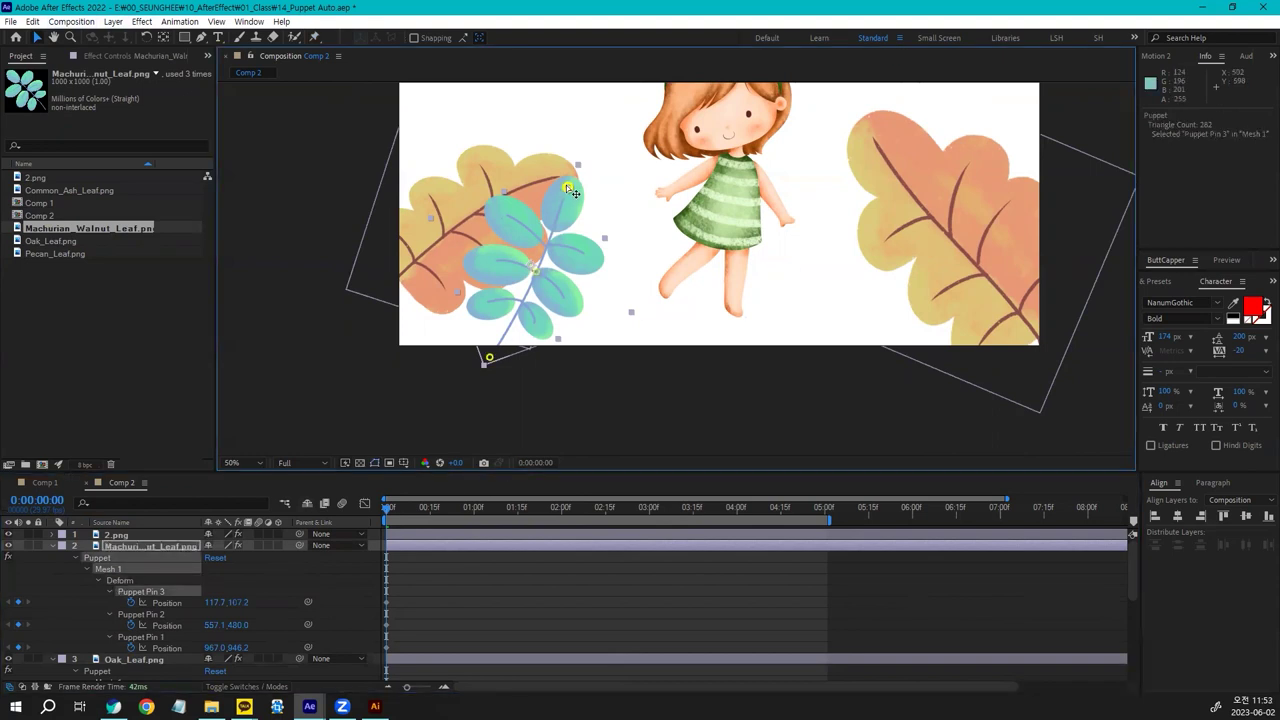
{"action": "mouse_move", "coordinate": [567, 189]}
{"action": "left_mouse_down"}
{"action": "mouse_move", "coordinate": [562, 200]}
{"action": "mouse_move", "coordinate": [550, 177]}
{"action": "mouse_move", "coordinate": [594, 191]}
{"action": "mouse_move", "coordinate": [580, 195]}
{"action": "left_mouse_up"}
{"action": "left_click", "coordinate": [320, 511]}
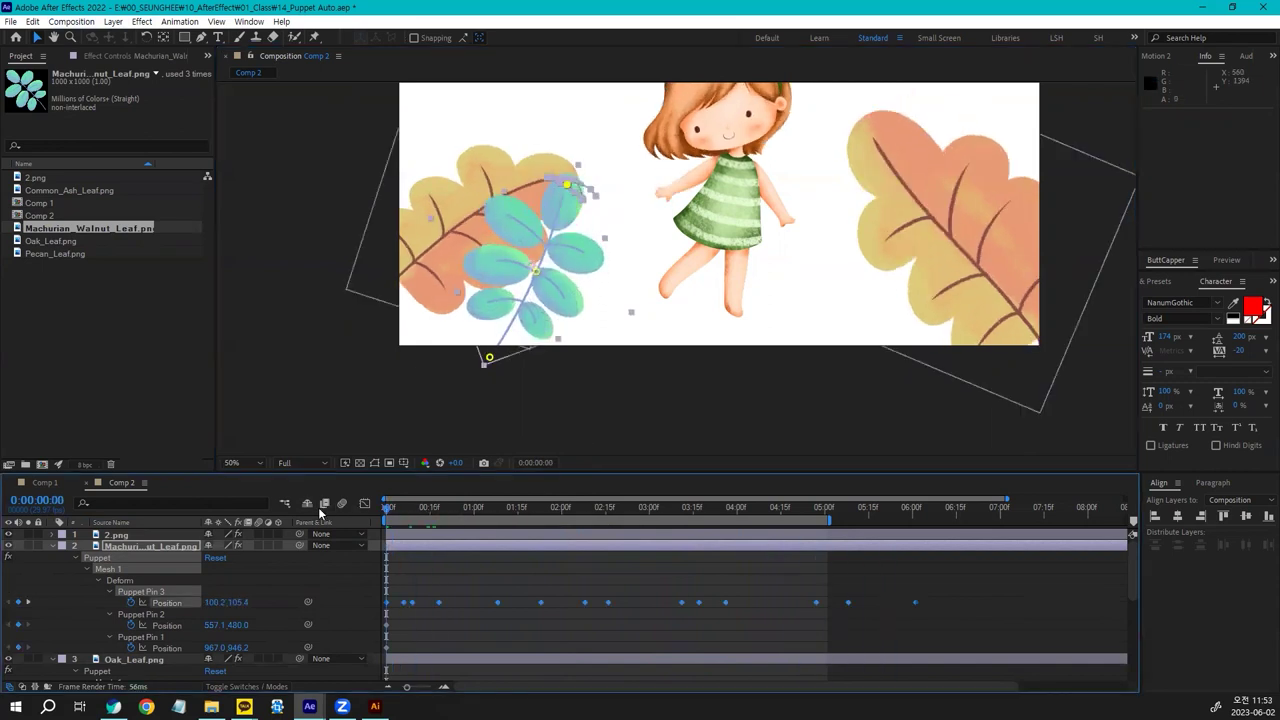
{"action": "key", "text": "space"}
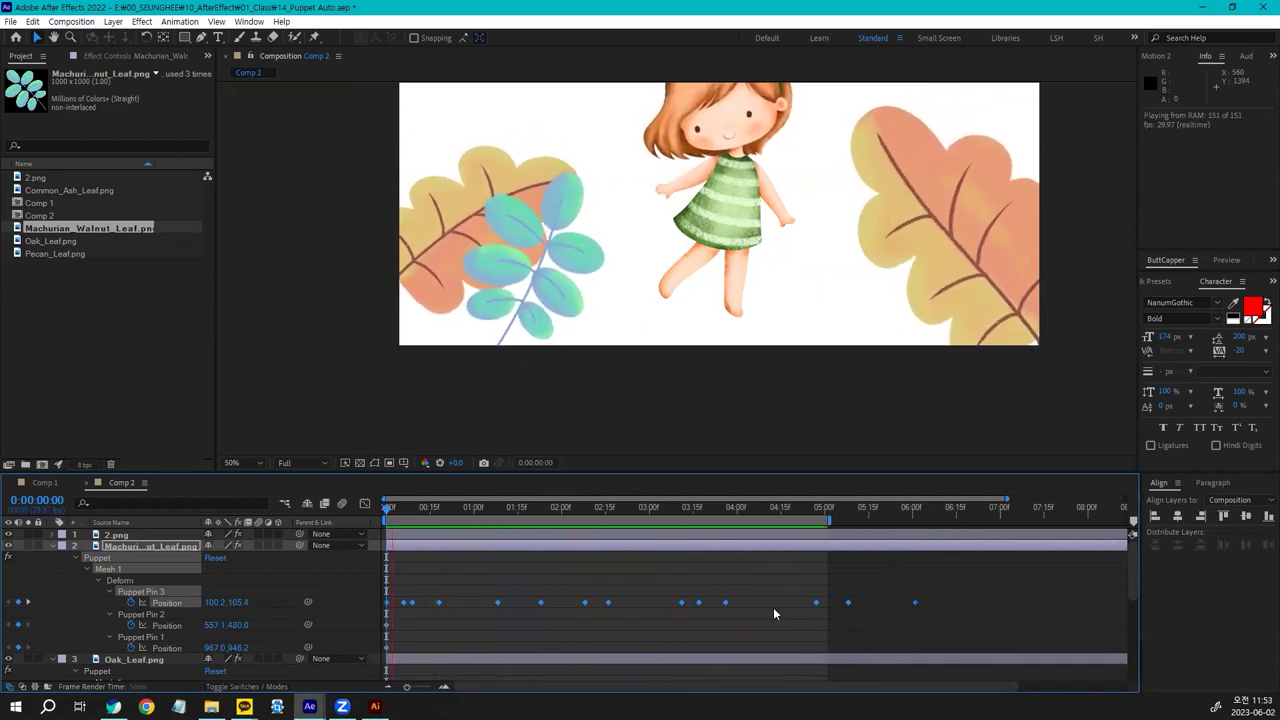
{"action": "key", "text": "space"}
Open Comp 1, enlarge the viewer area and preview the finished leaf scene
{"action": "left_click", "coordinate": [48, 484]}
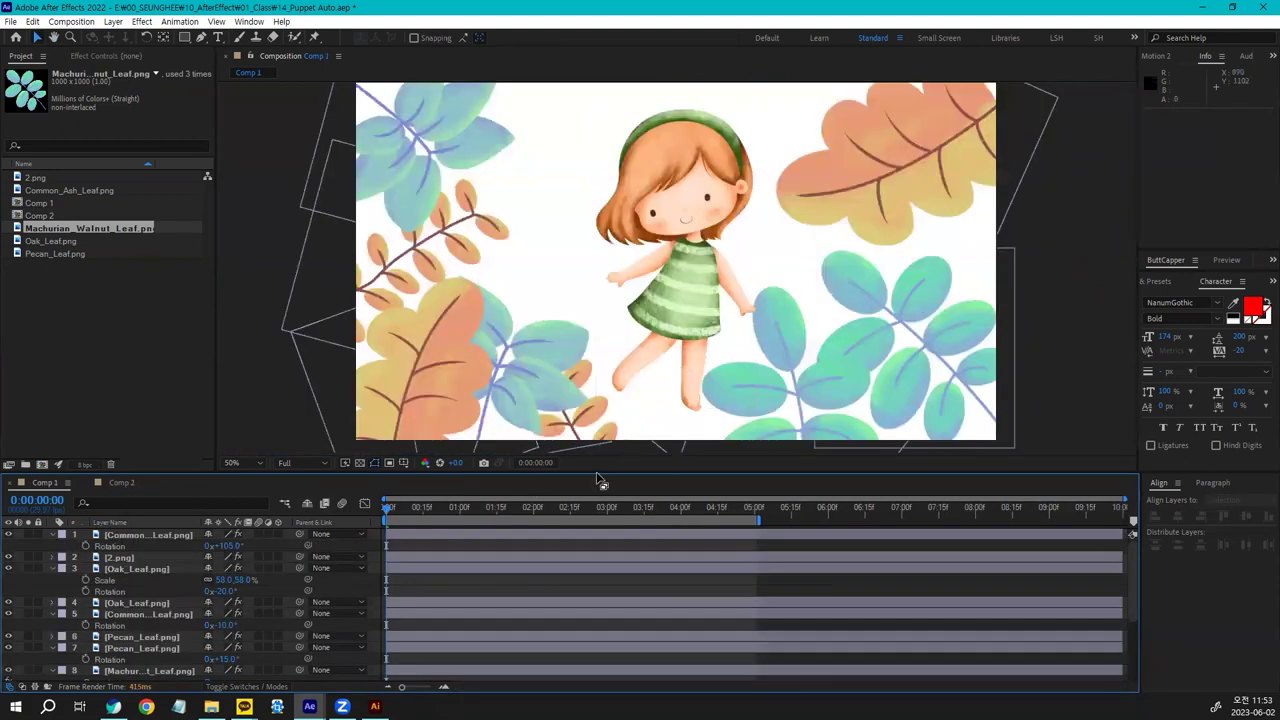
{"action": "left_click_drag", "start_coordinate": [600, 472], "coordinate": [600, 526]}
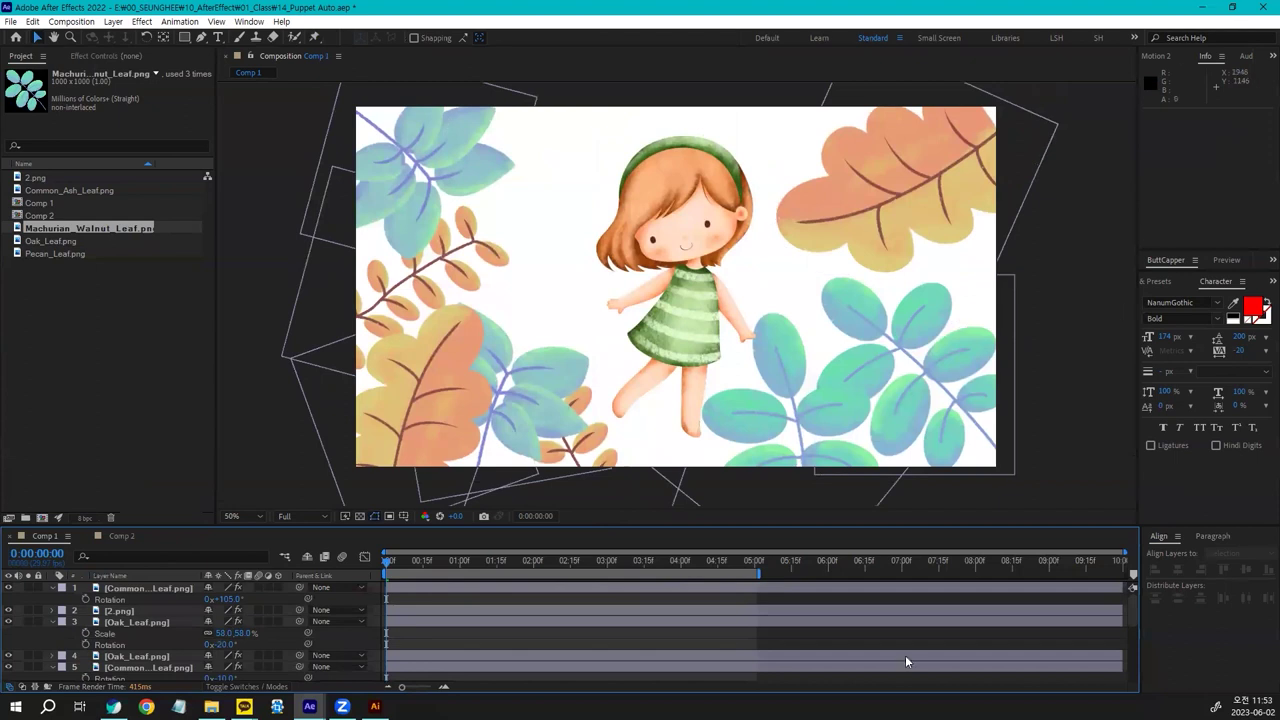
{"action": "key", "text": "space"}
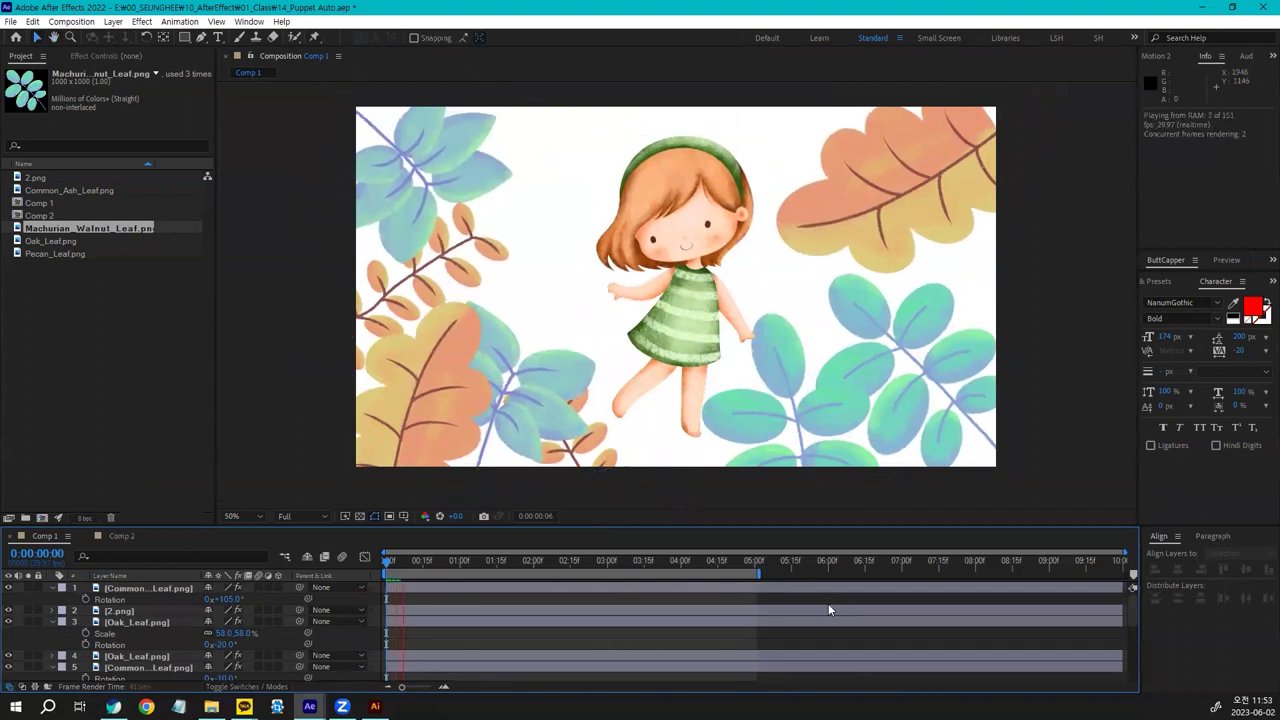